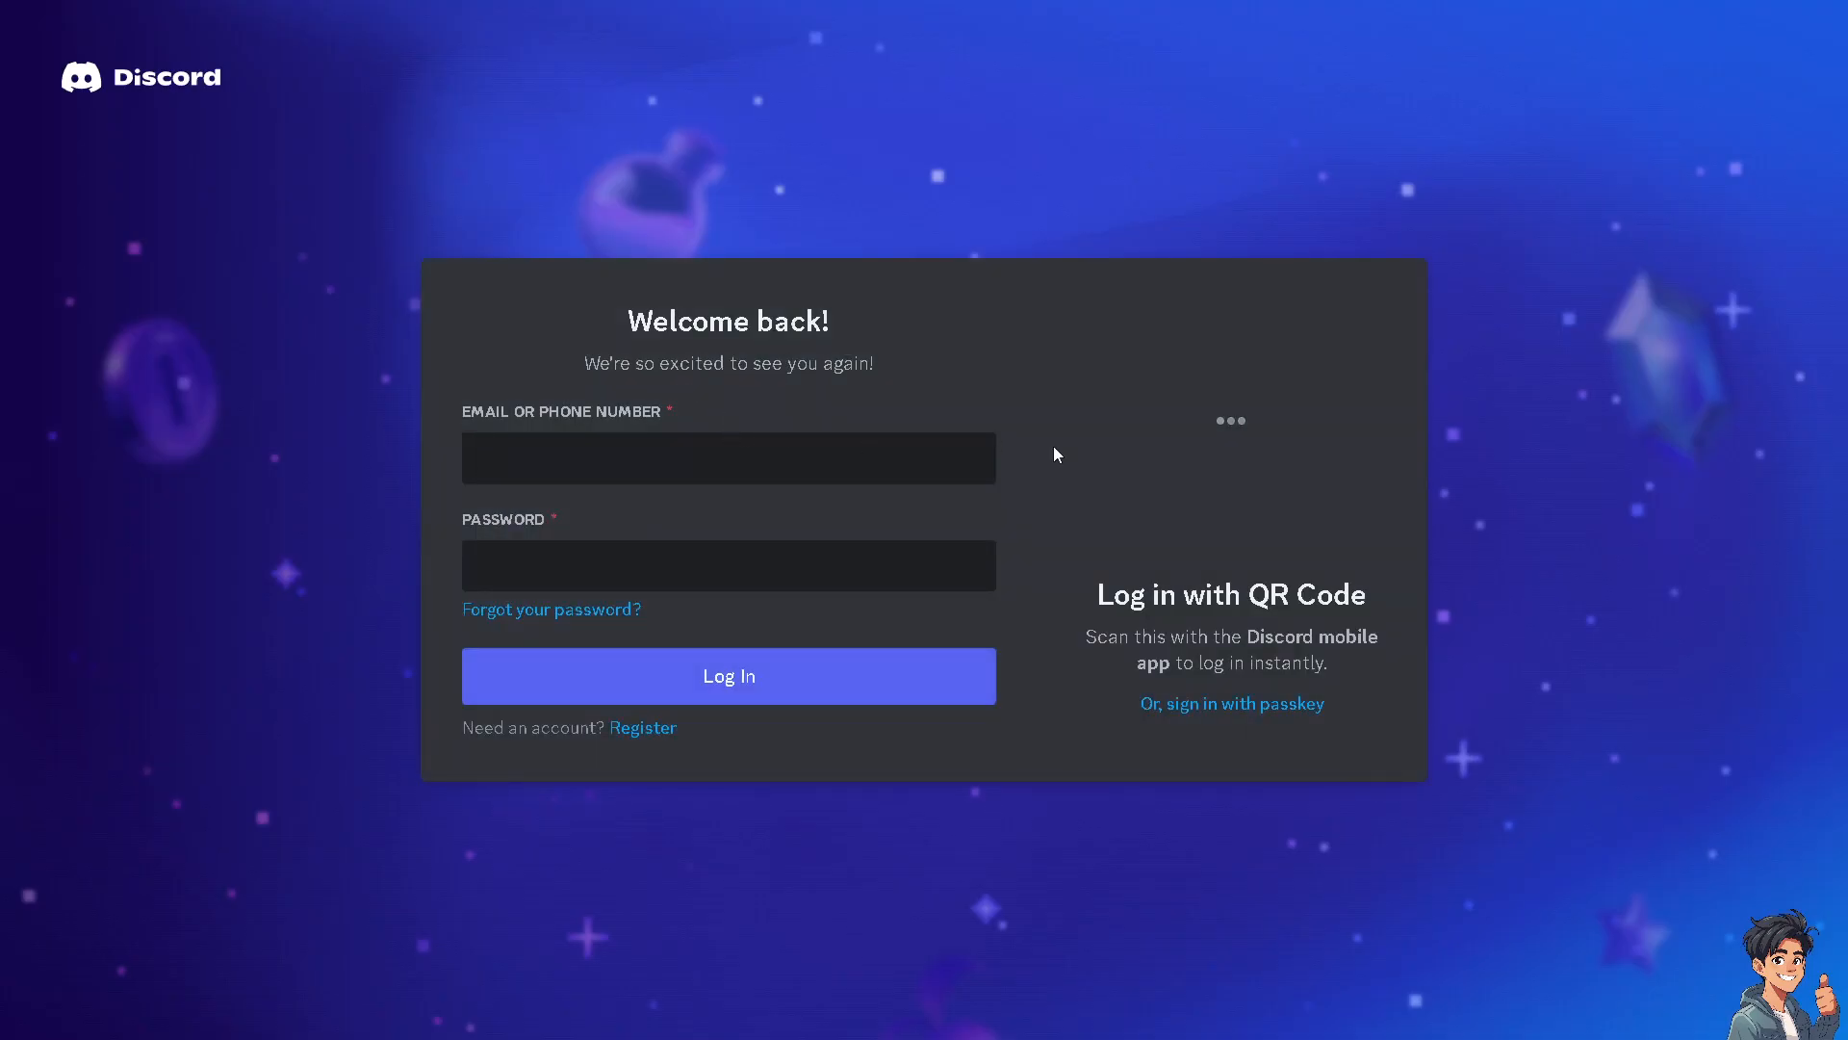
# Open the vip-for-sale channel's permission settings and make it a private channel
pyautogui.click(643, 728)
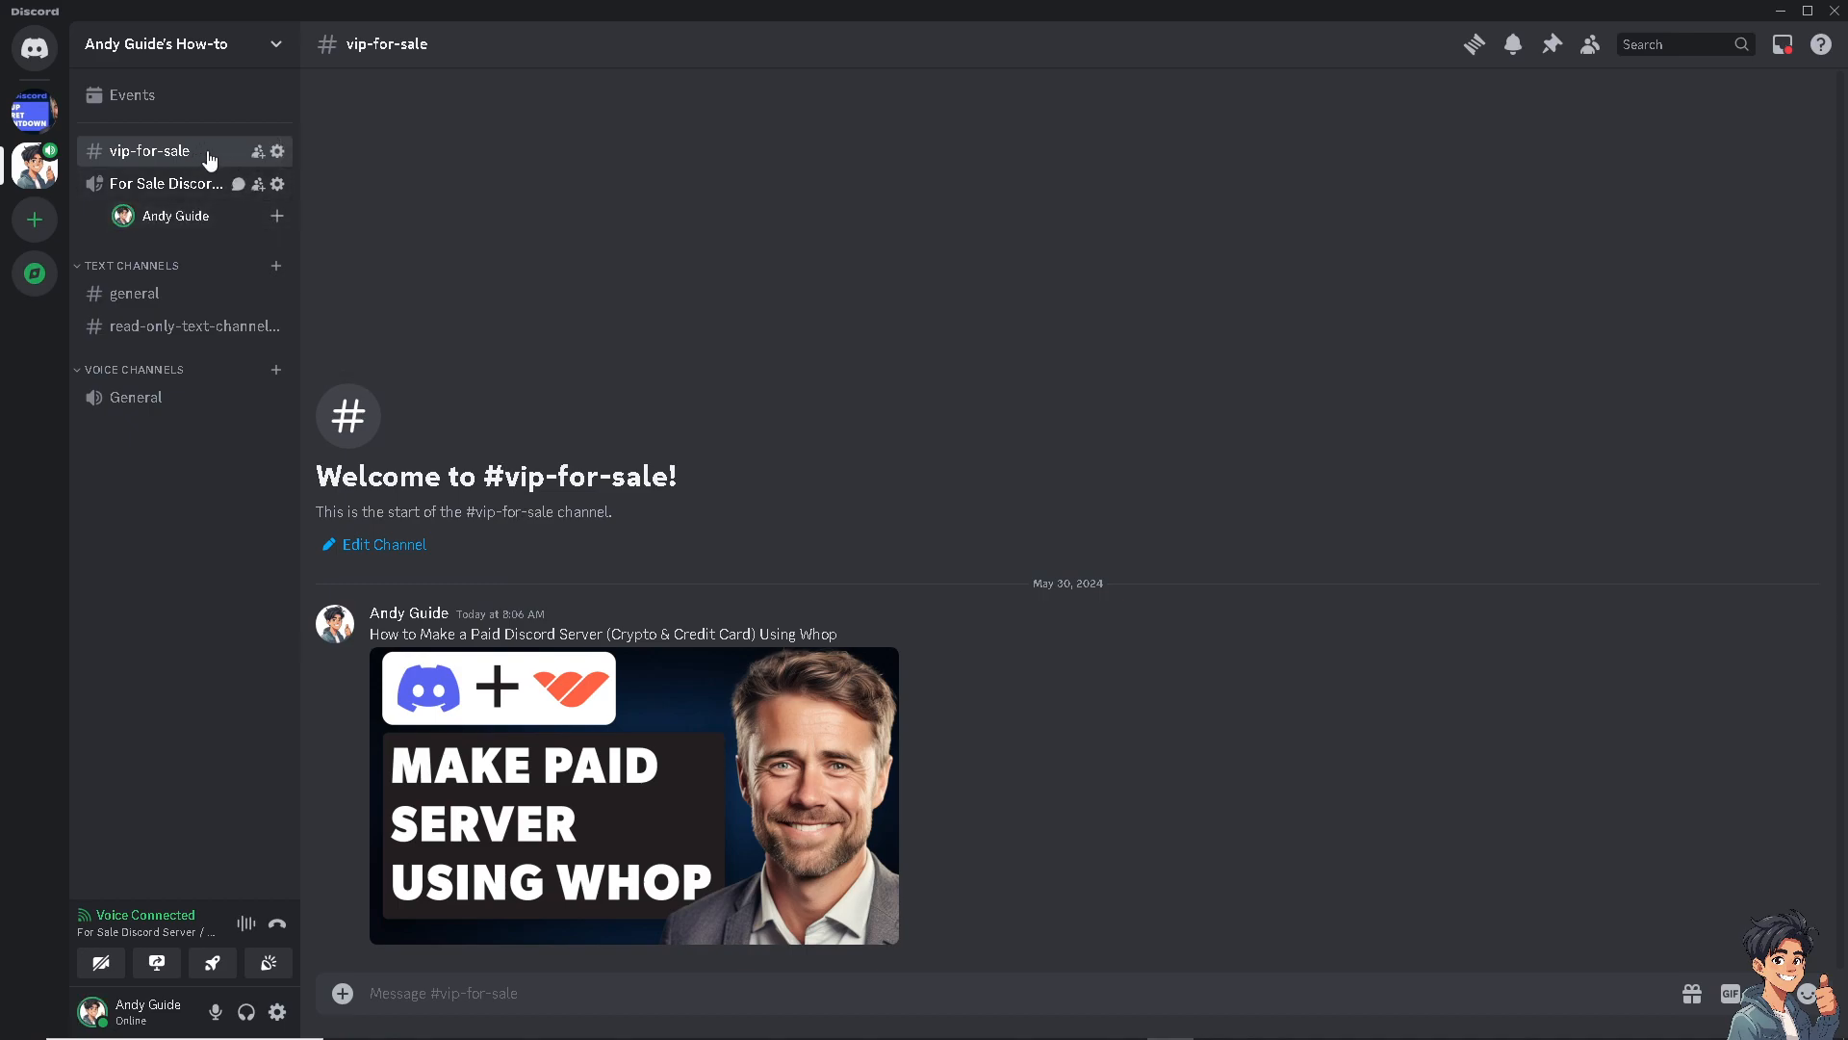
pyautogui.click(276, 152)
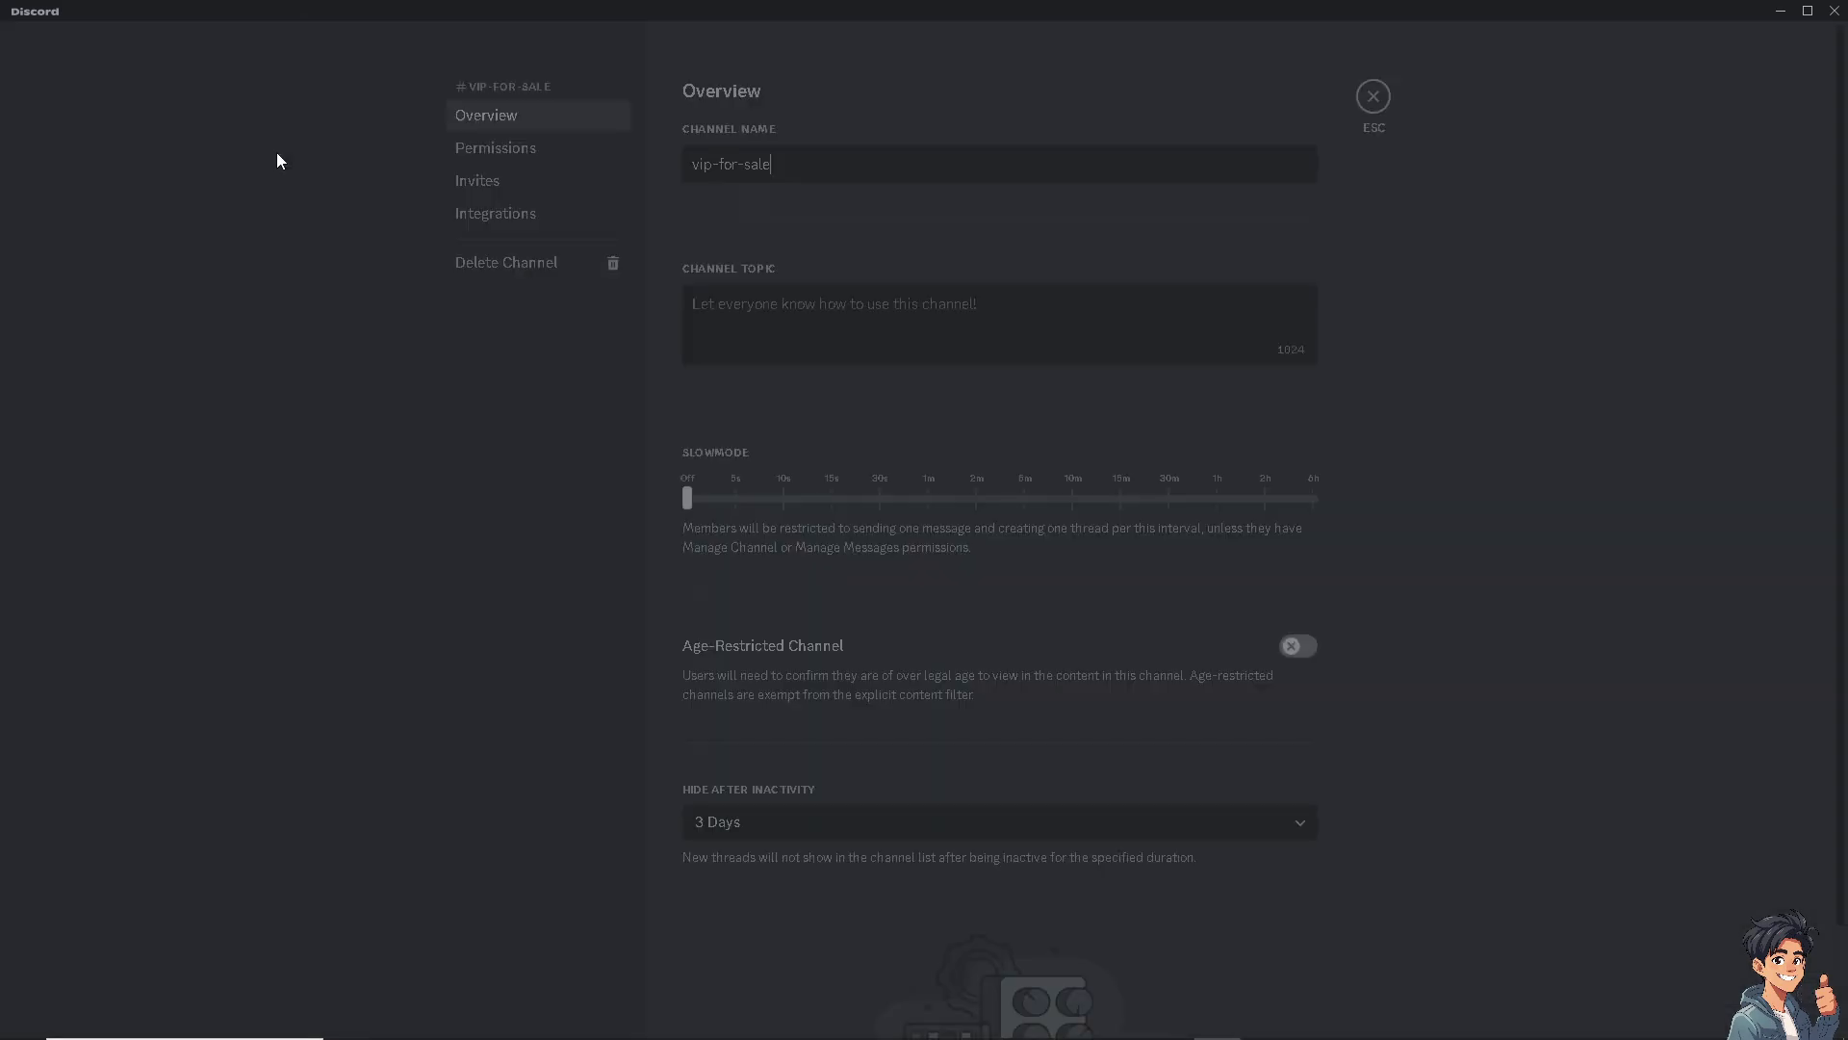
pyautogui.click(553, 152)
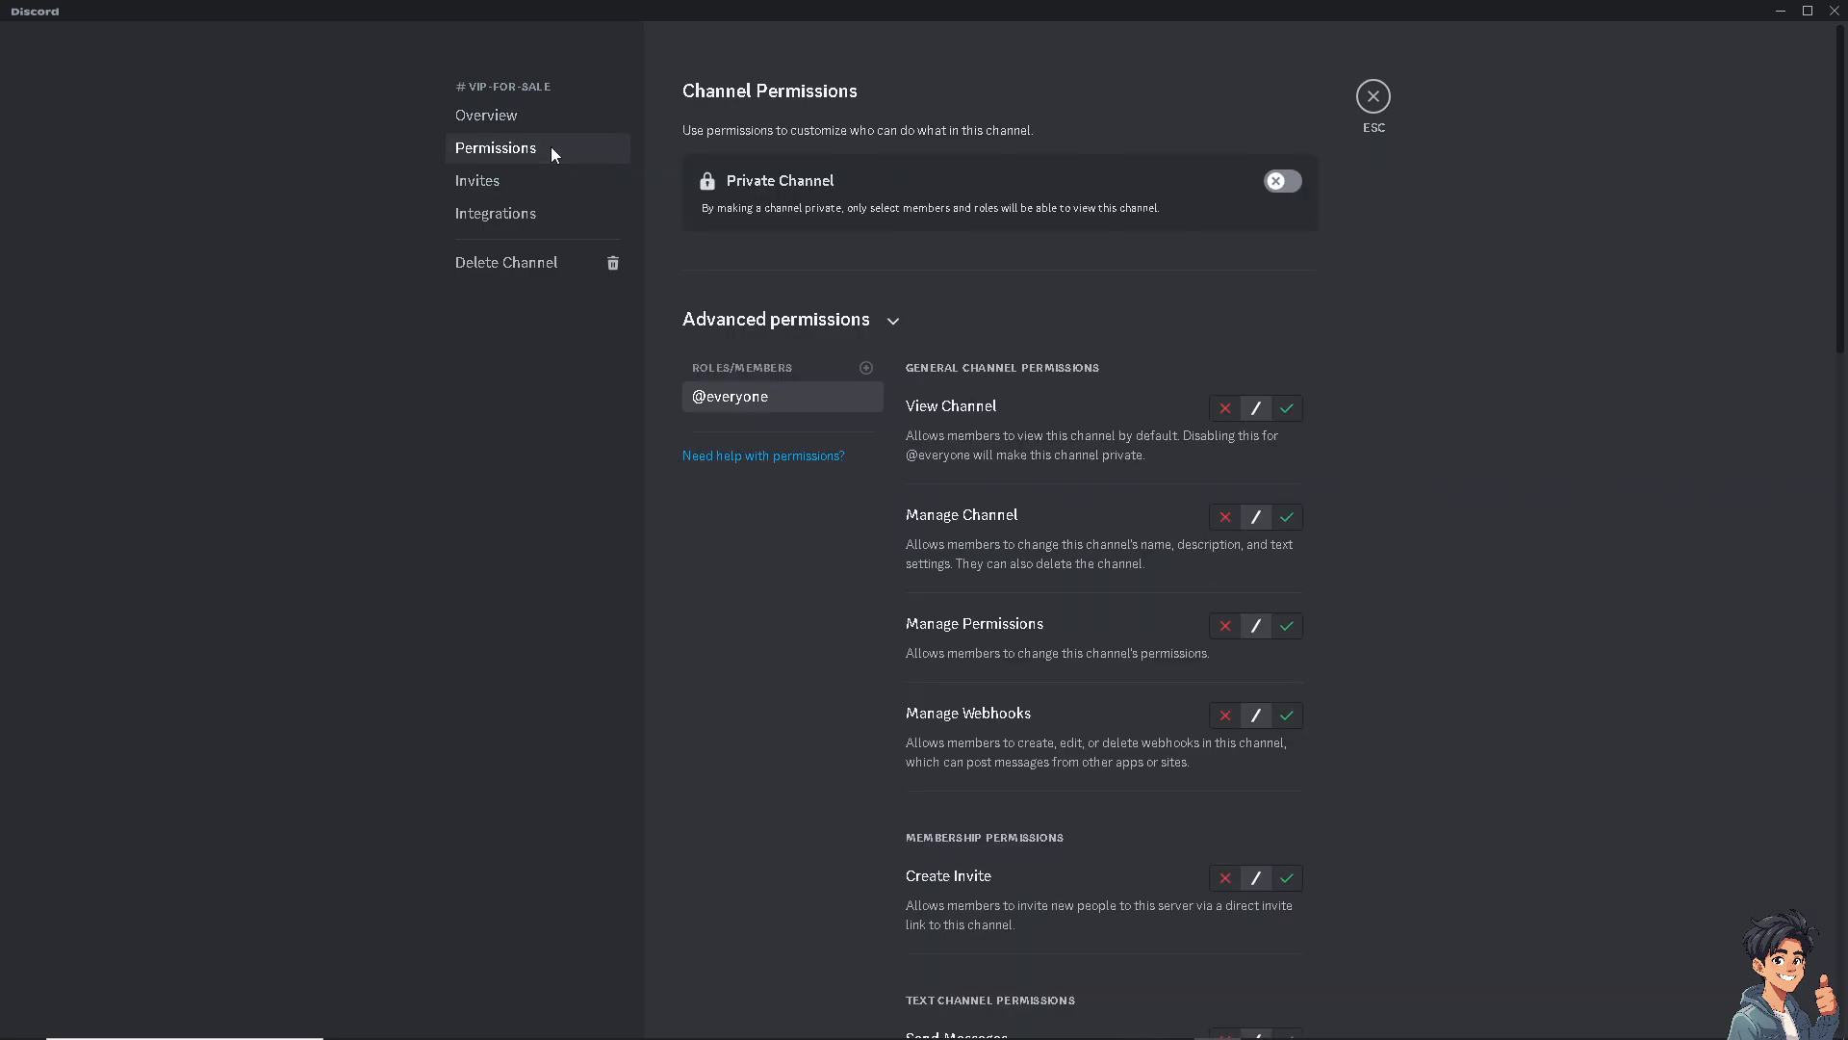
pyautogui.click(1283, 181)
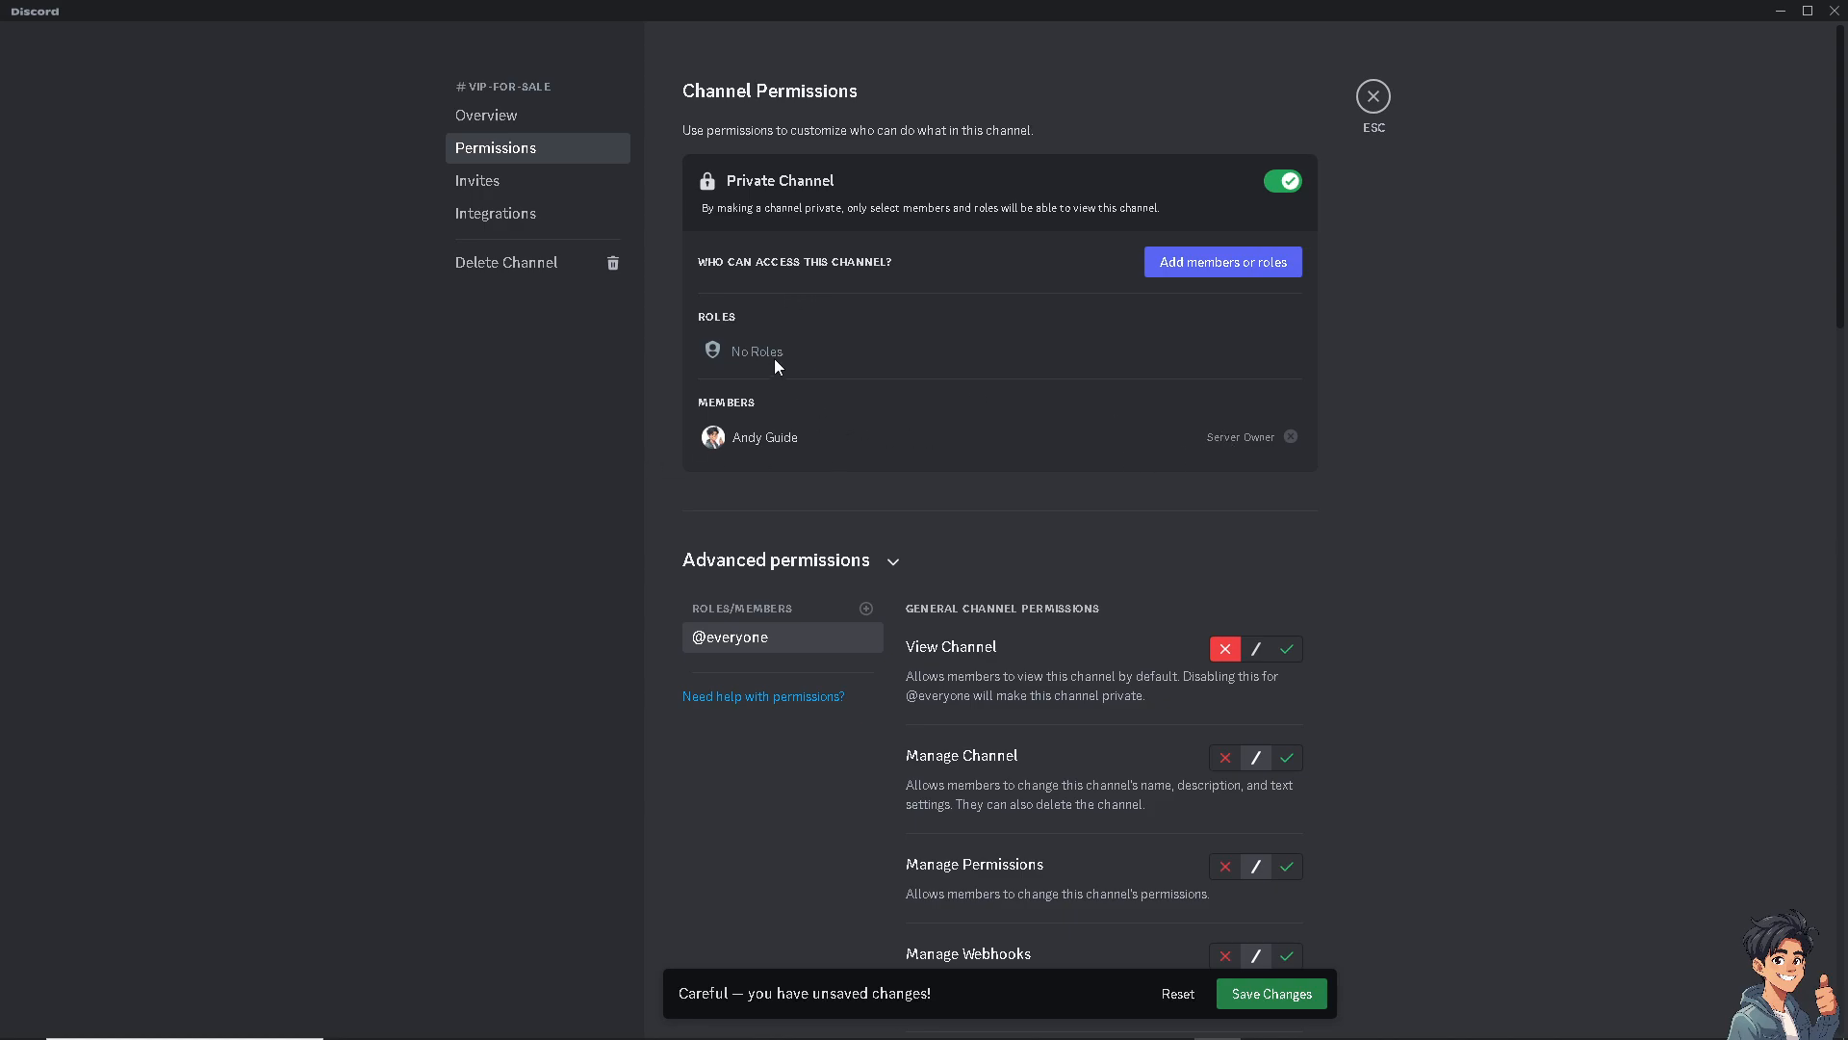
# Try to add a BUYER role to the channel's access list
pyautogui.click(1227, 264)
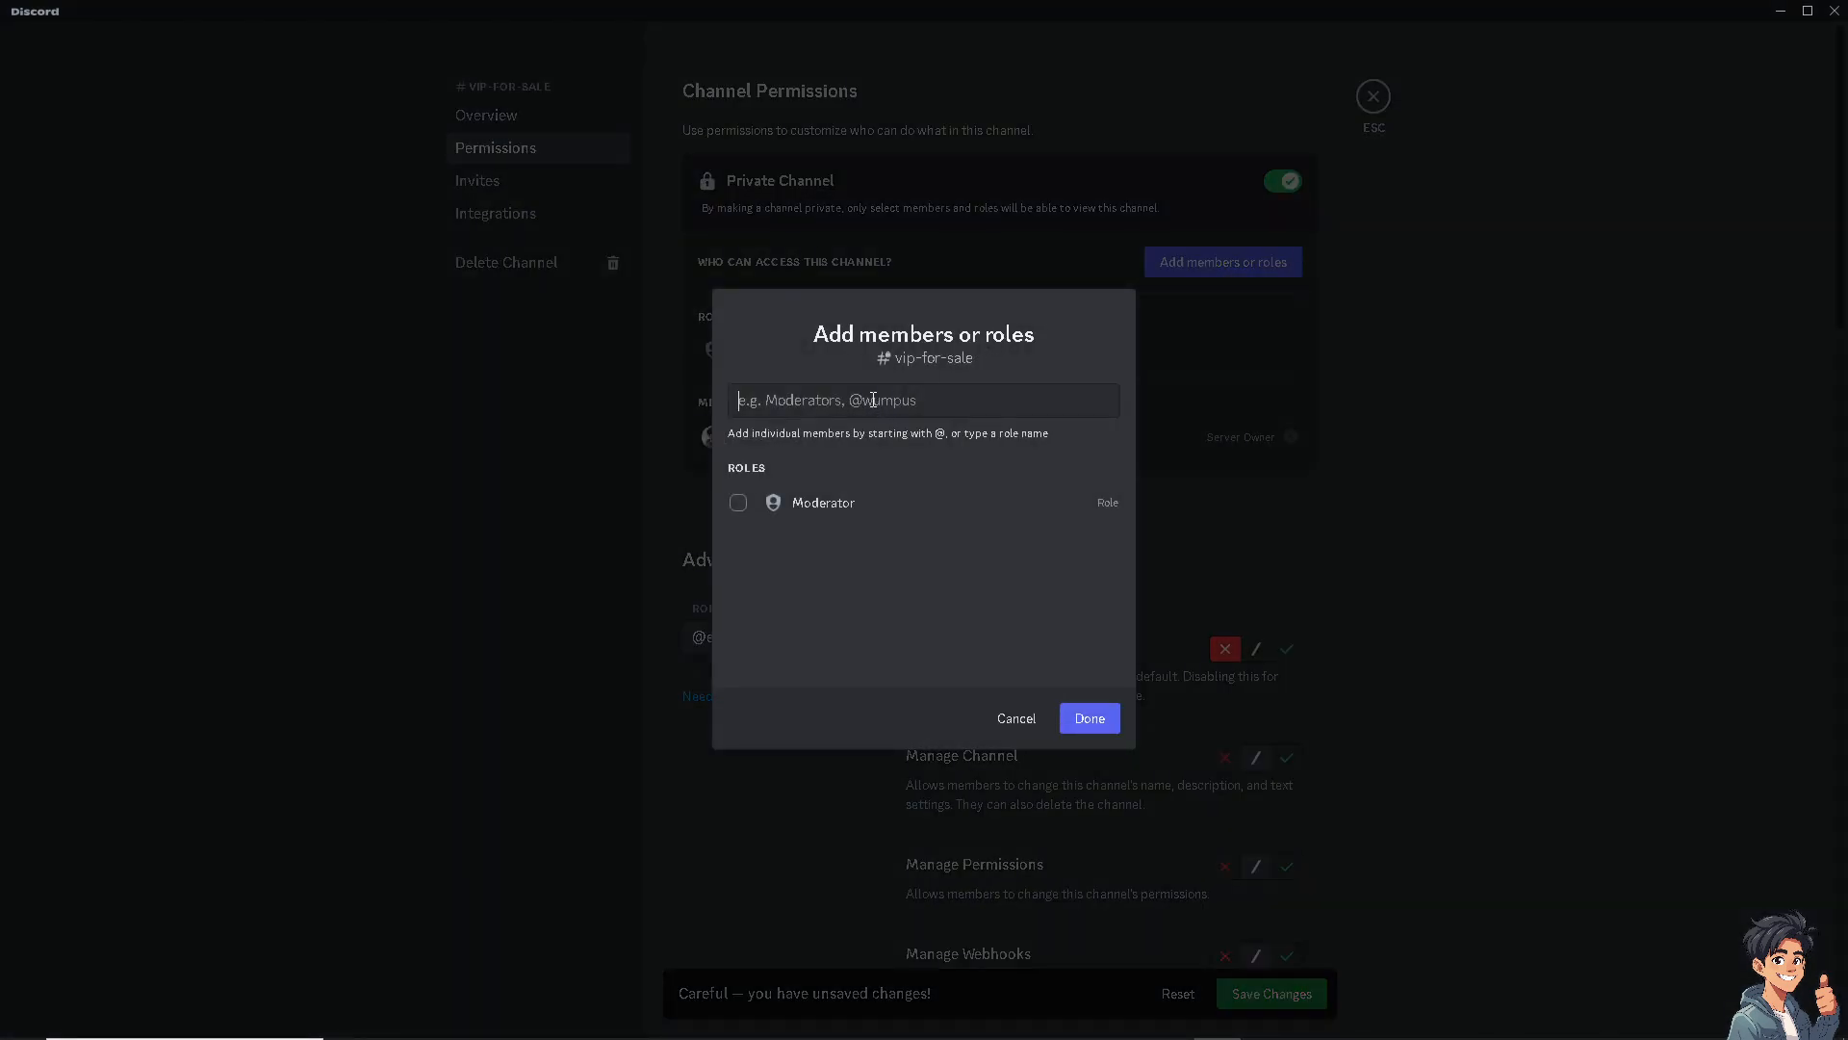
pyautogui.write('BUYER')
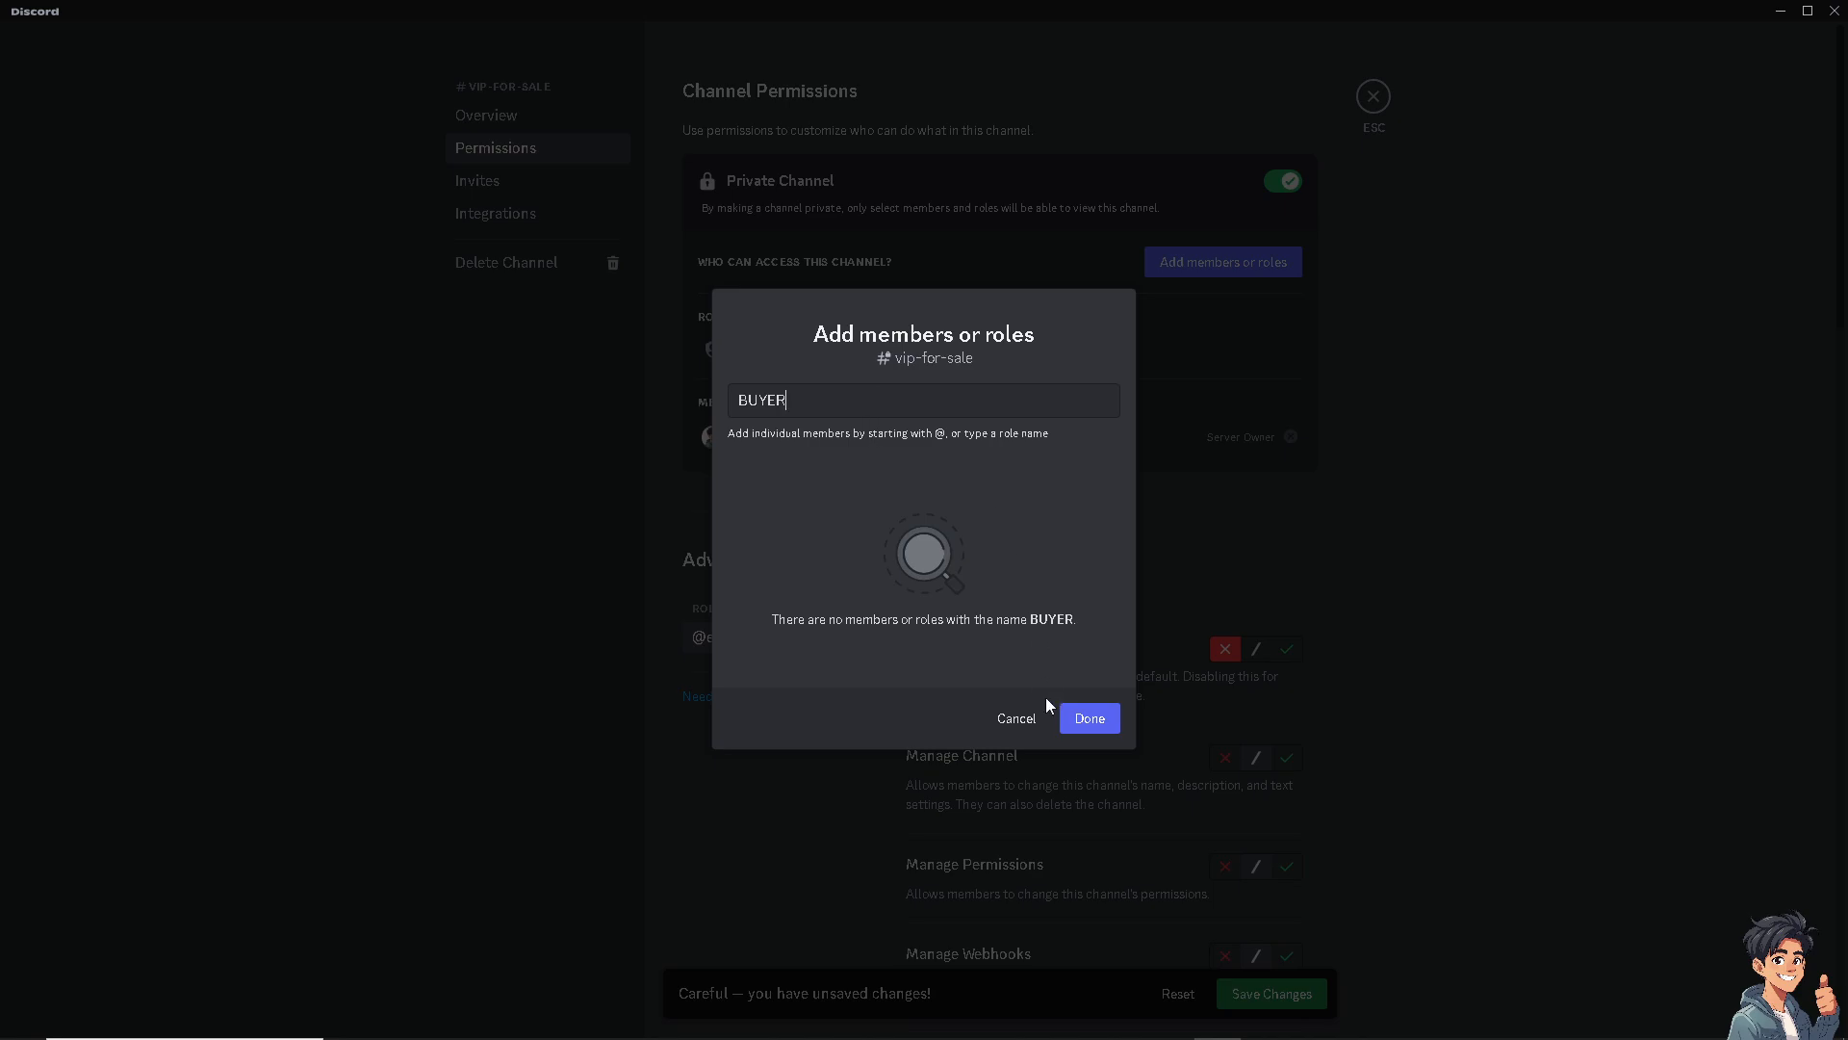
pyautogui.click(1092, 731)
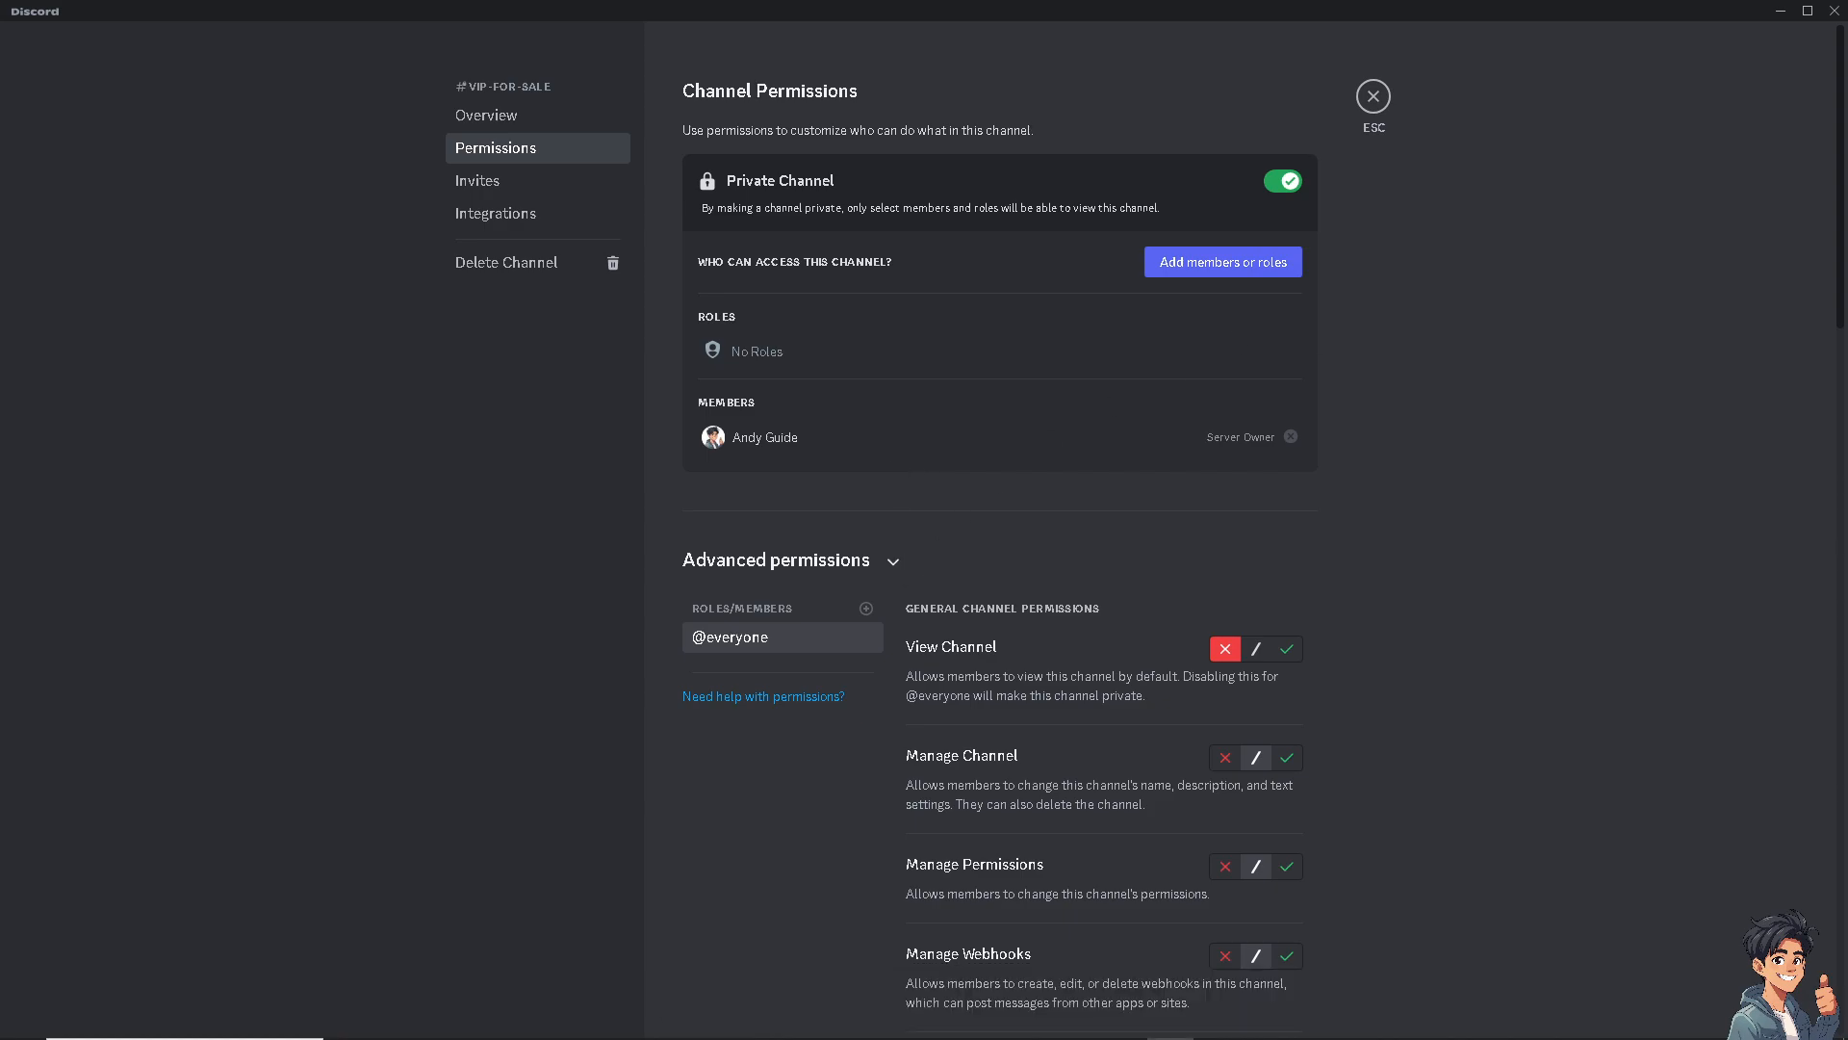
pyautogui.scroll(-1, 1164, 673)
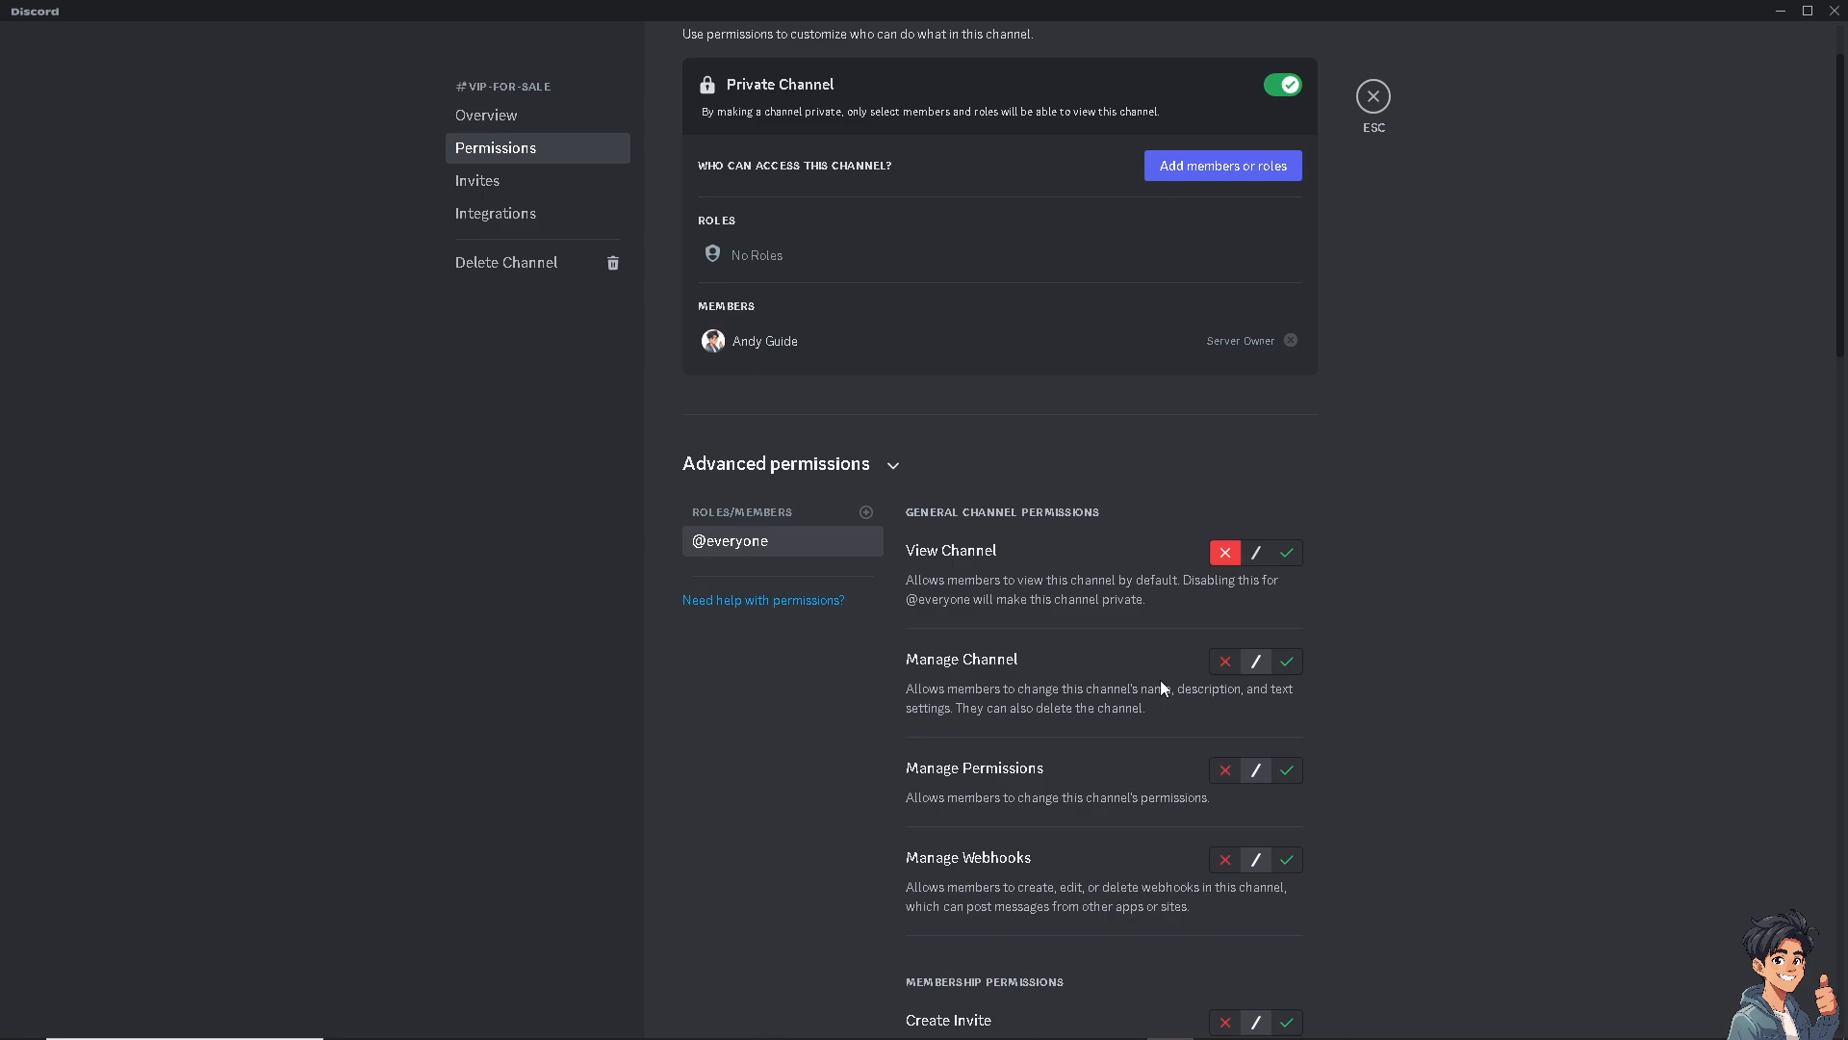
pyautogui.scroll(-2, 1140, 691)
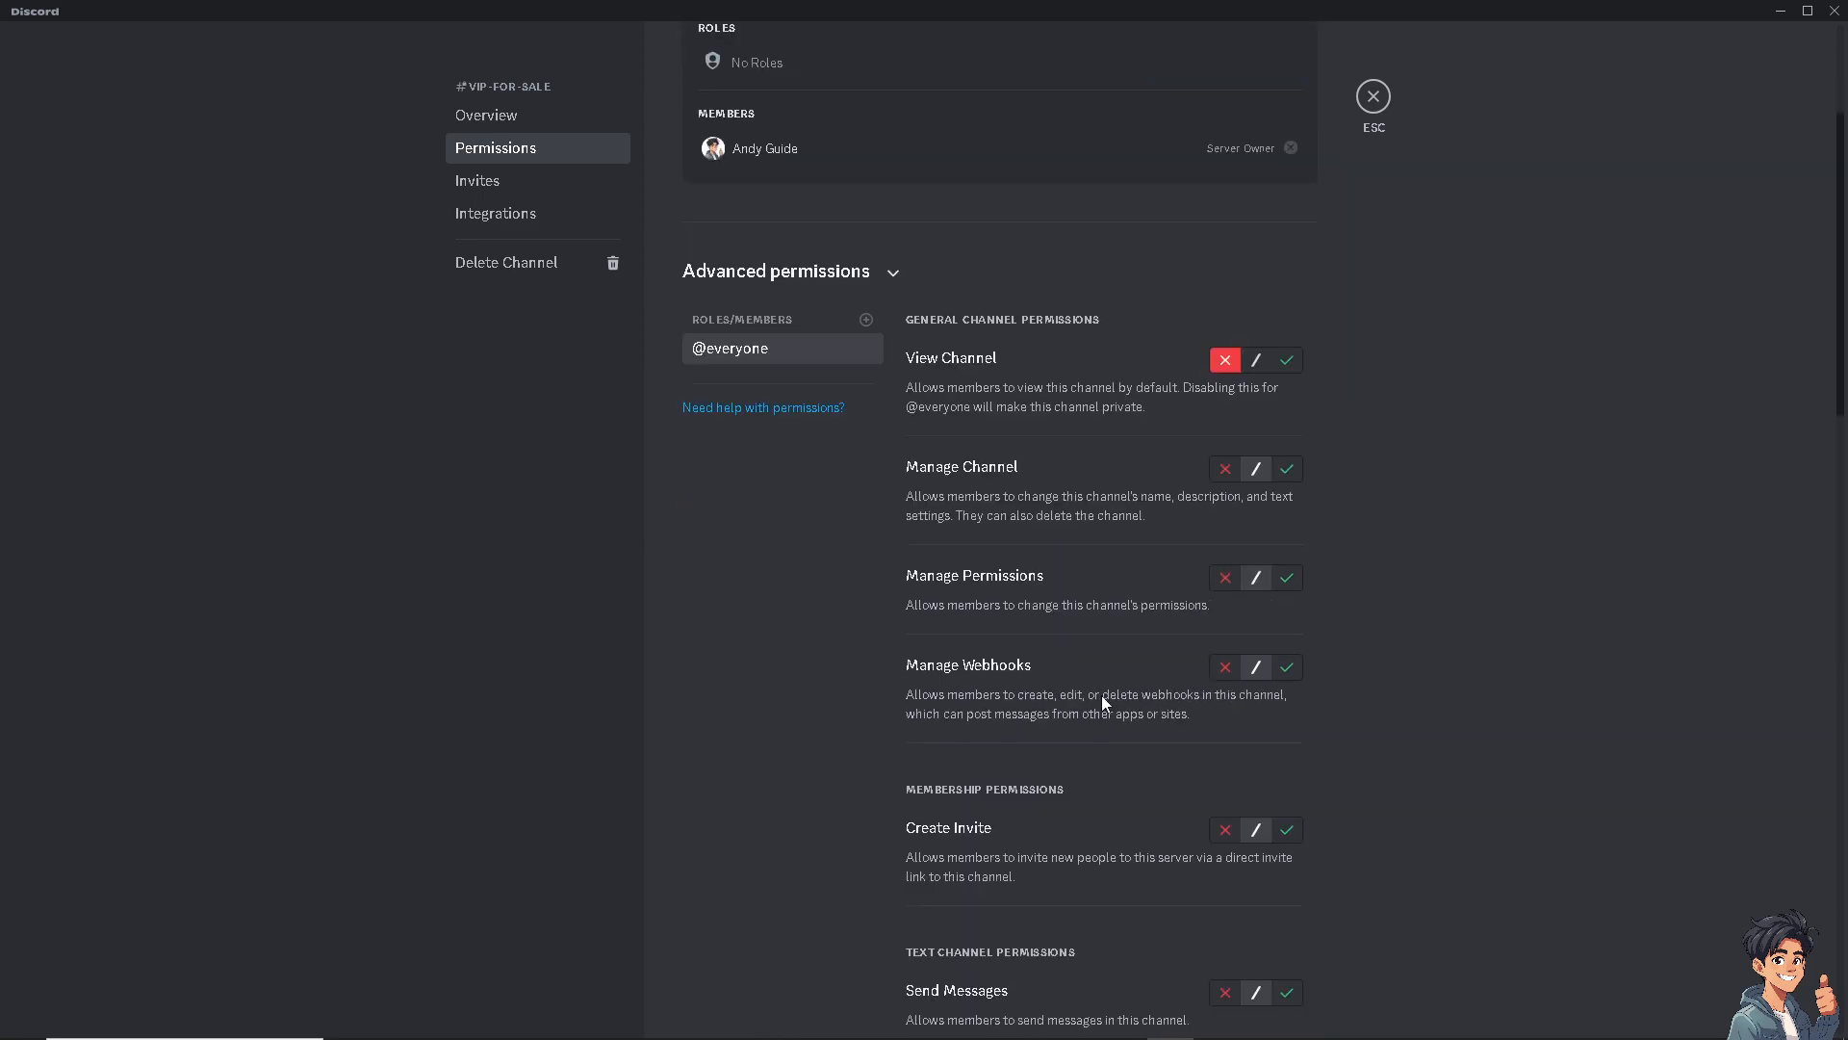
pyautogui.scroll(-6, 1103, 701)
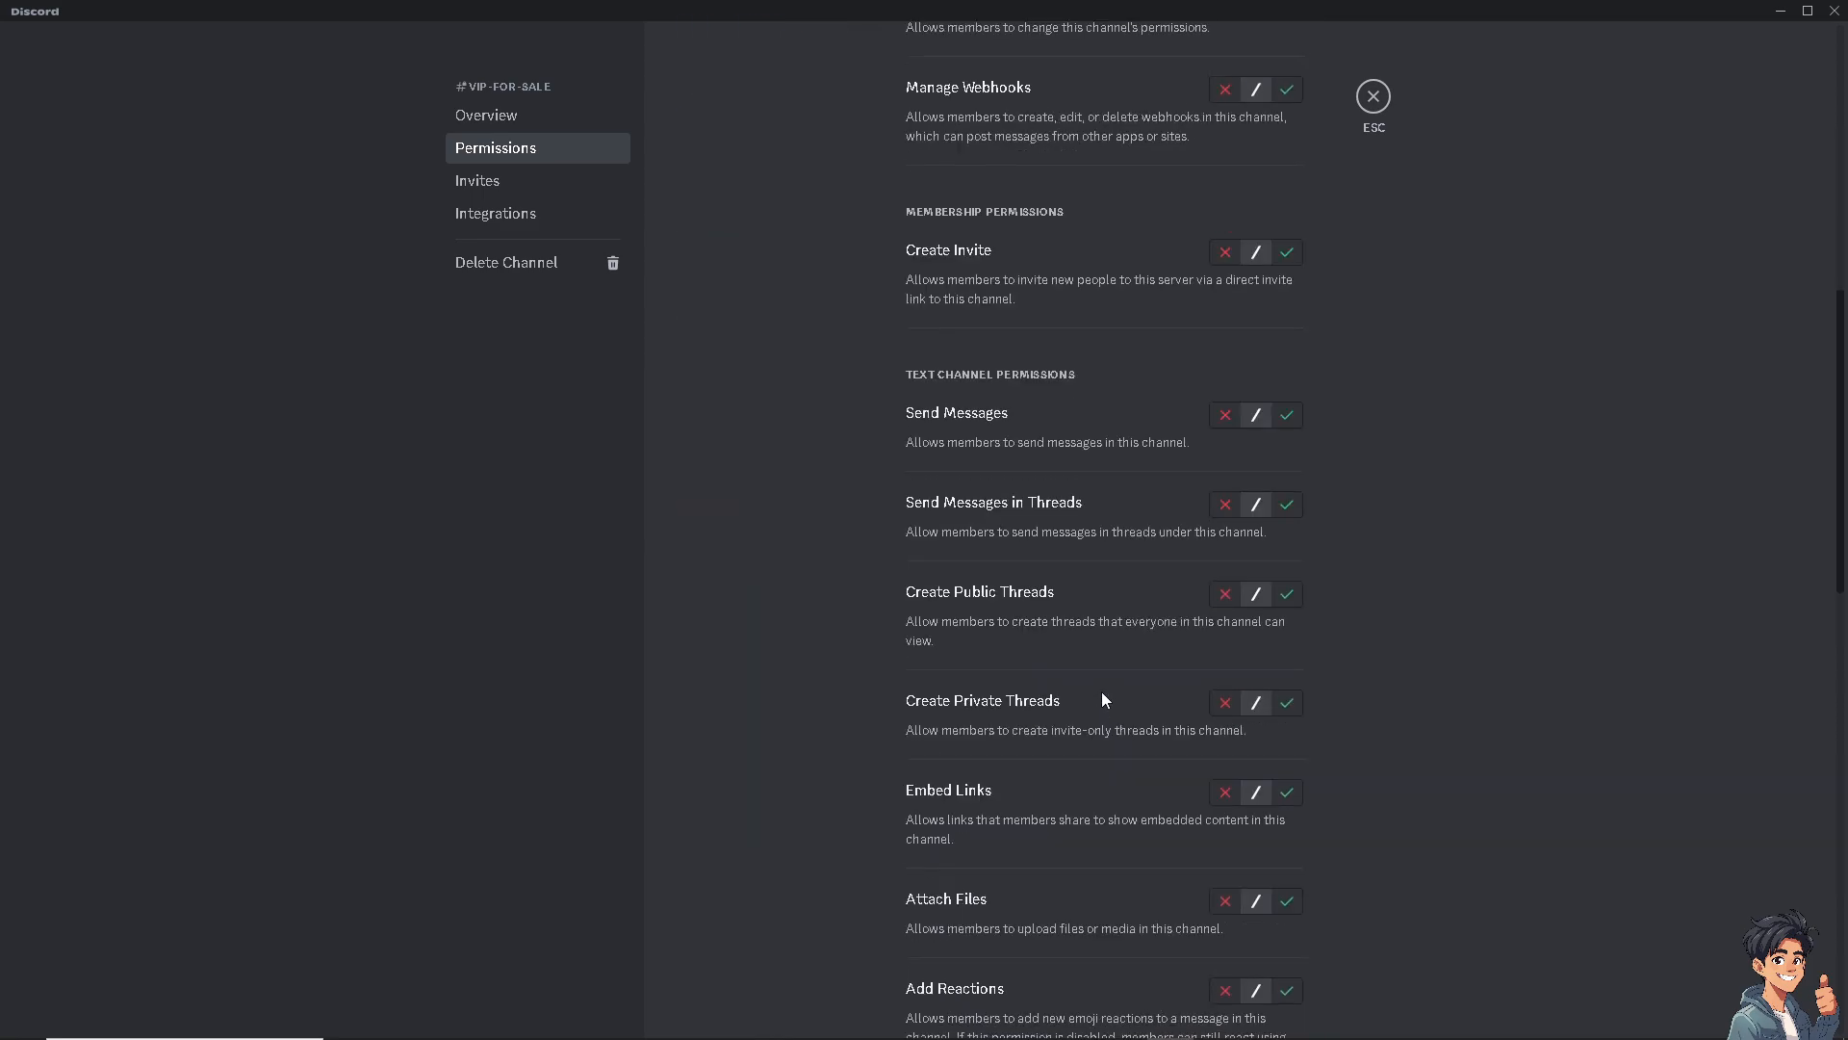
pyautogui.scroll(-1, 1104, 700)
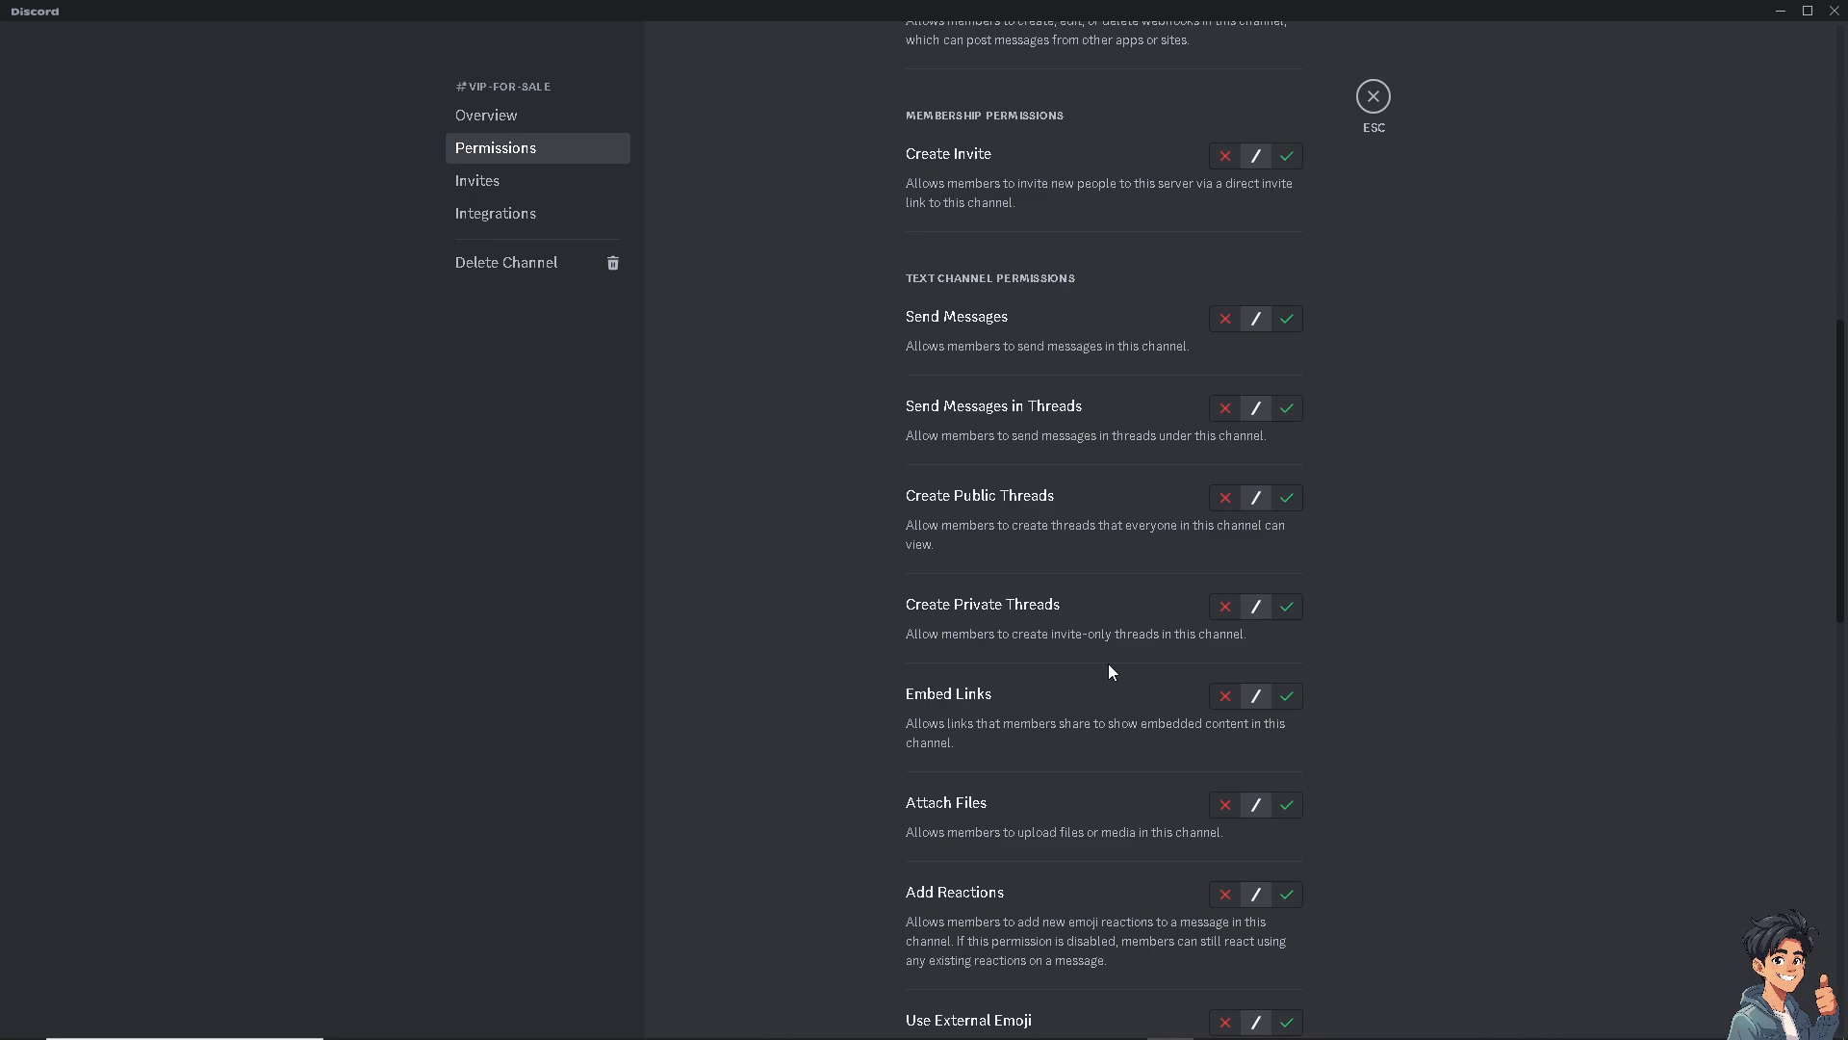
pyautogui.scroll(2, 1089, 690)
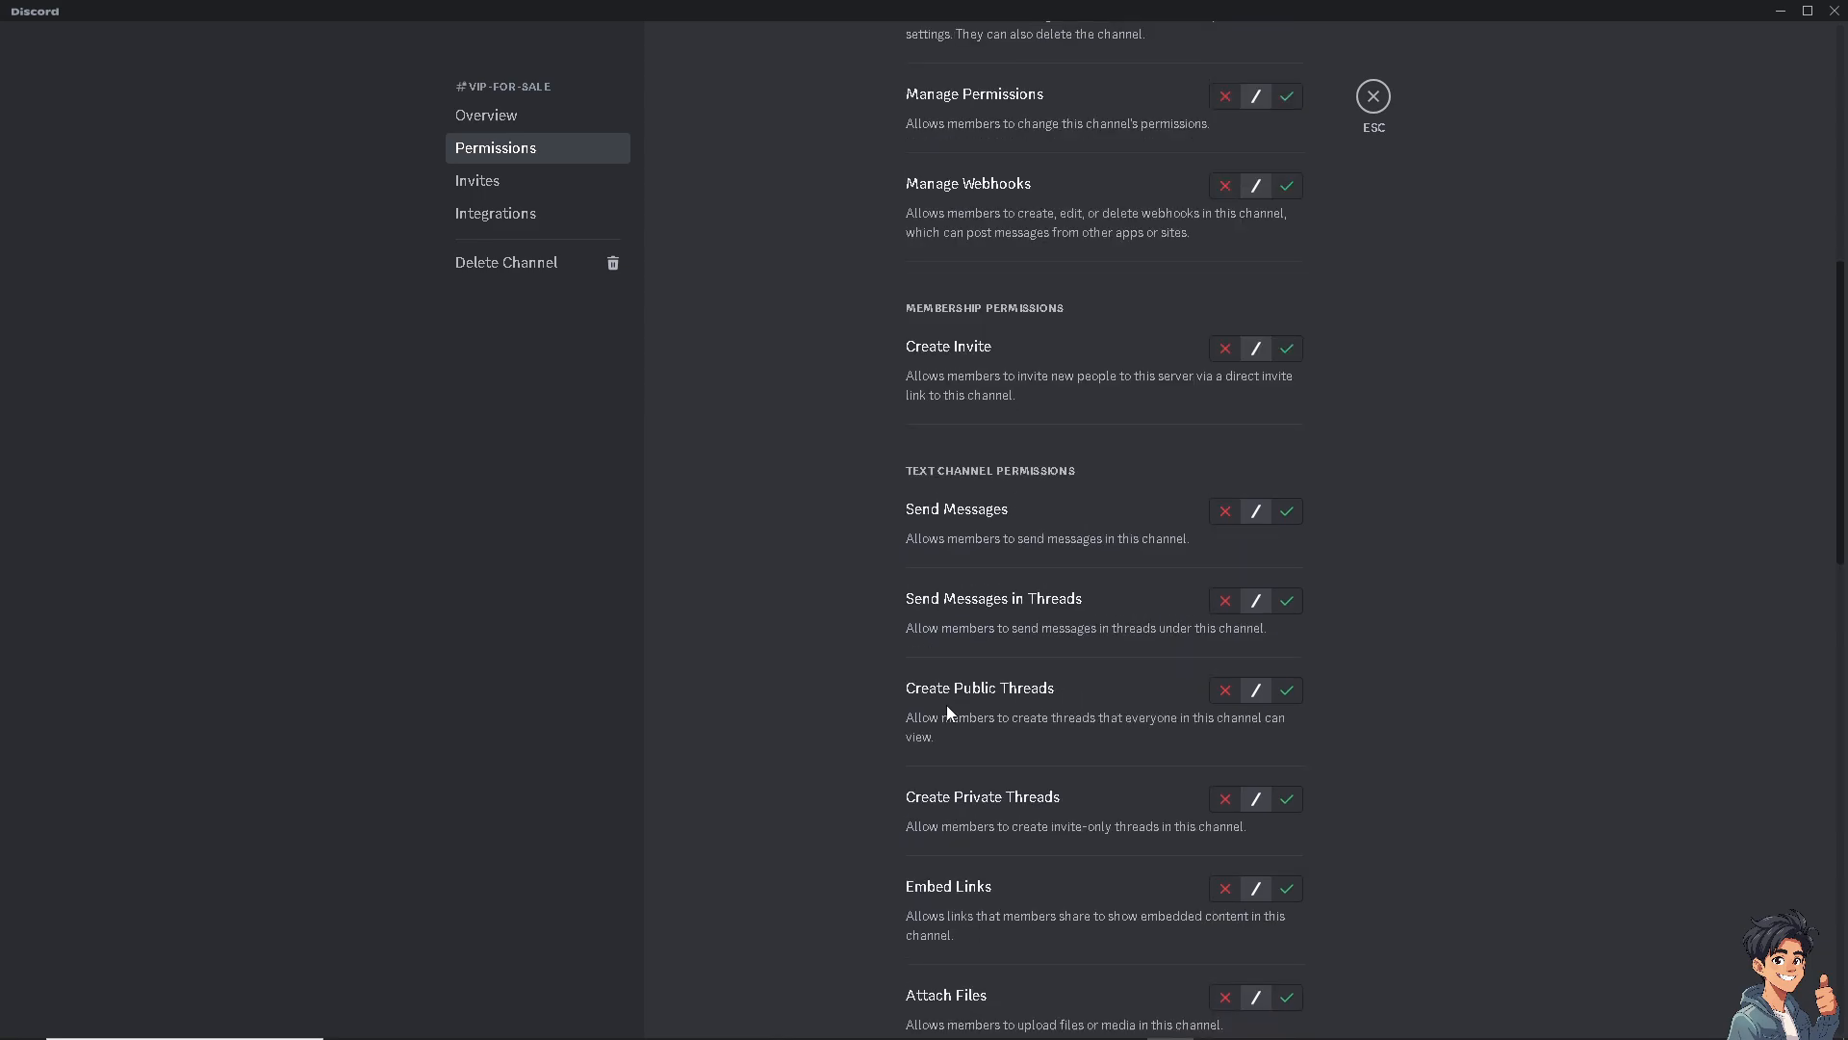
pyautogui.scroll(6, 945, 704)
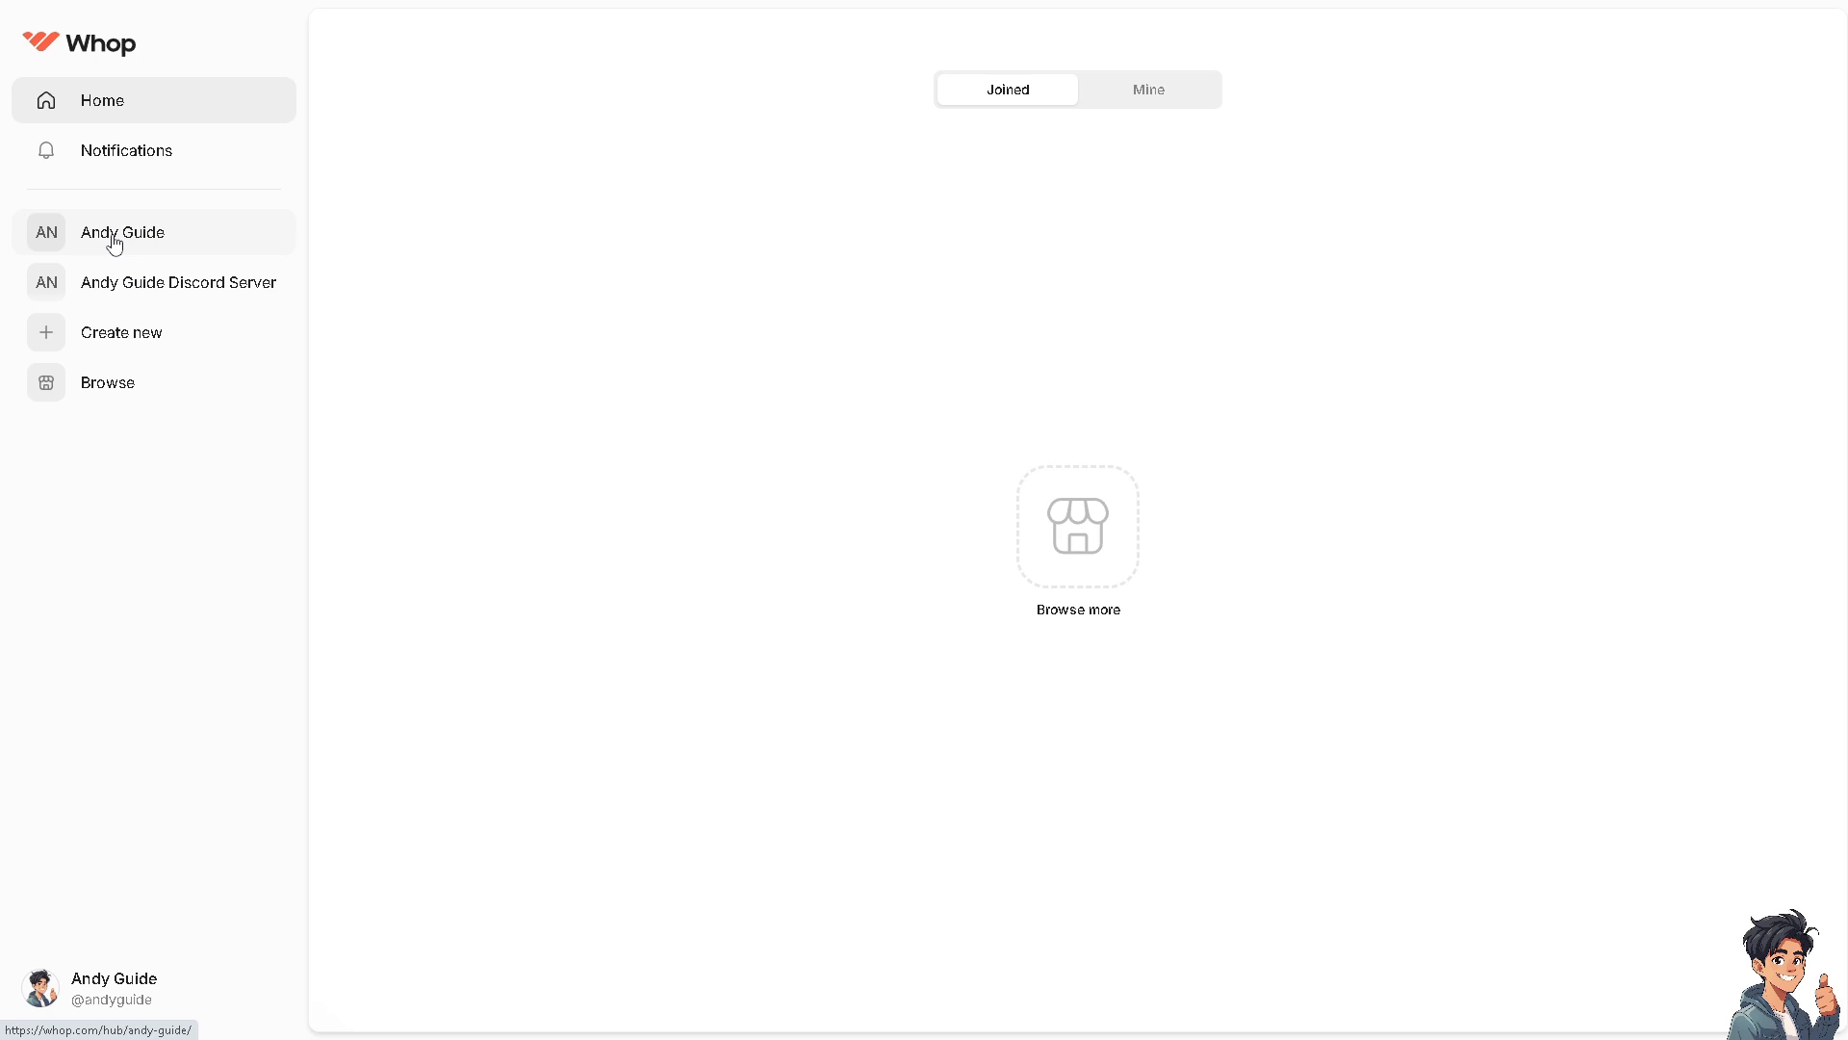
# Create a new whop named Paid Discord Server Using Whop
pyautogui.click(117, 340)
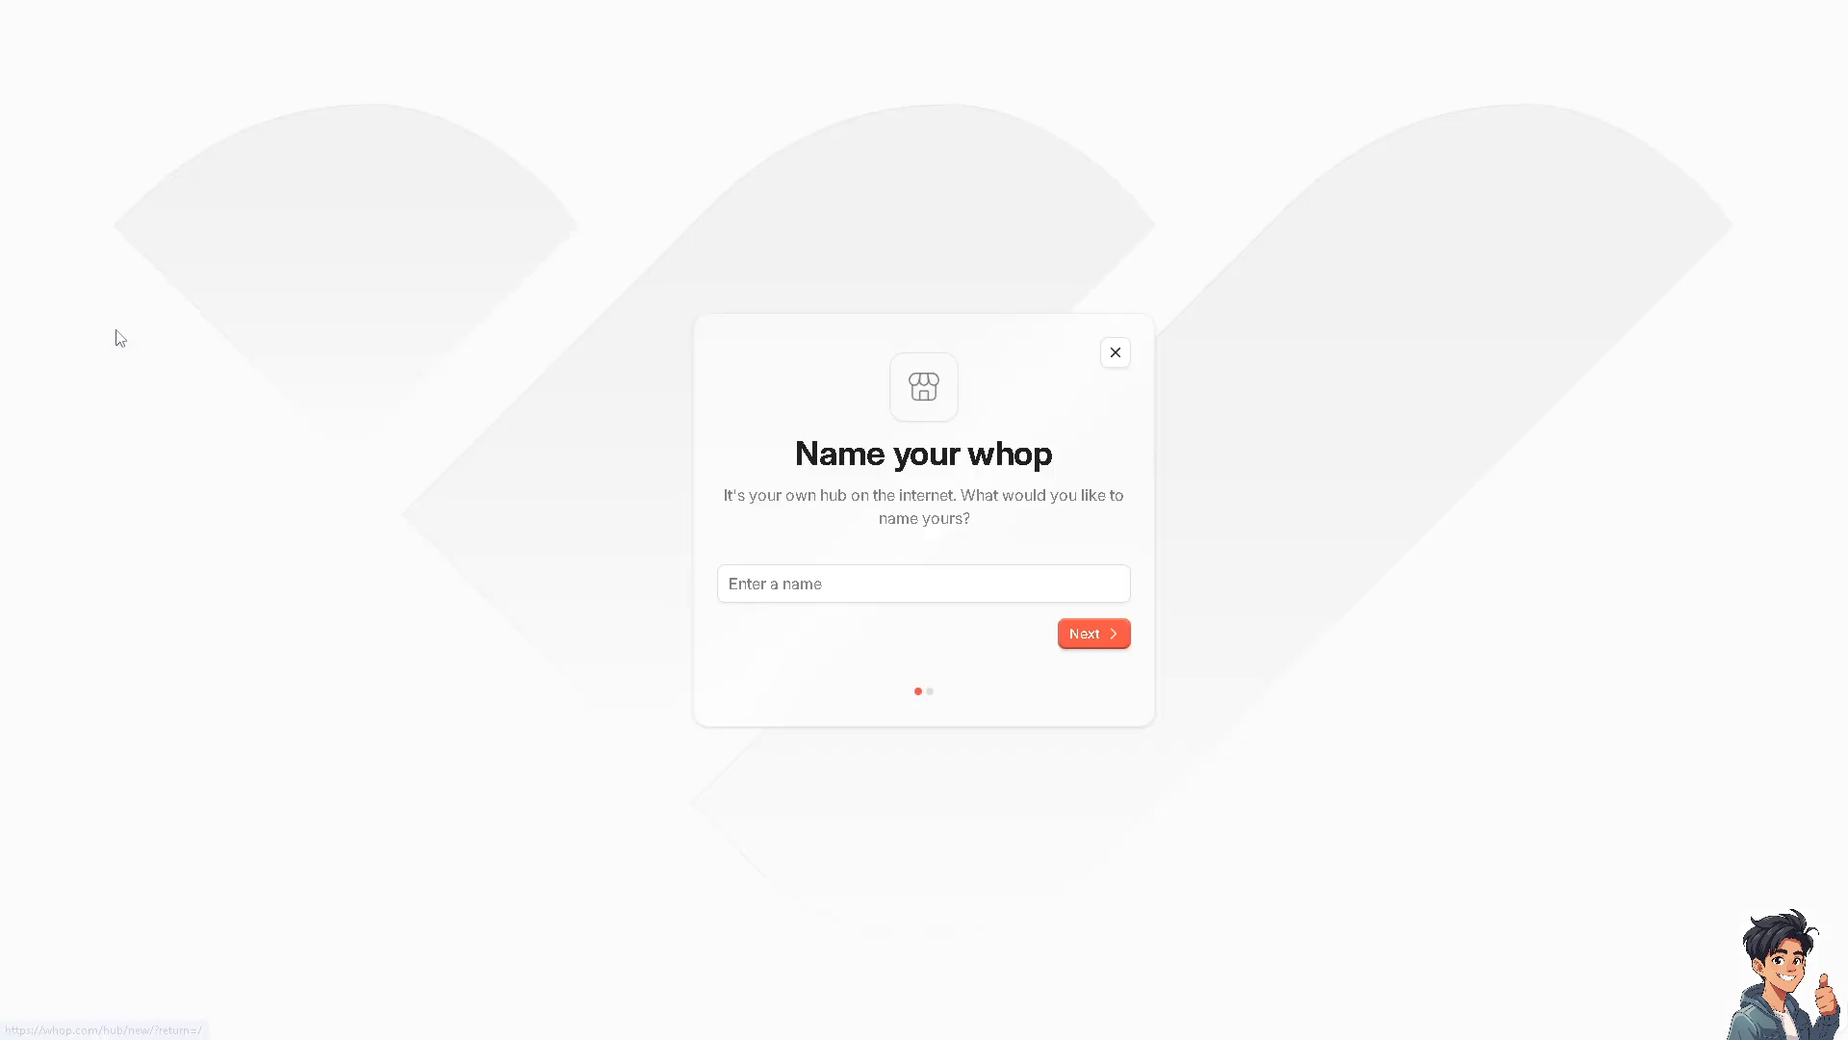
pyautogui.click(791, 572)
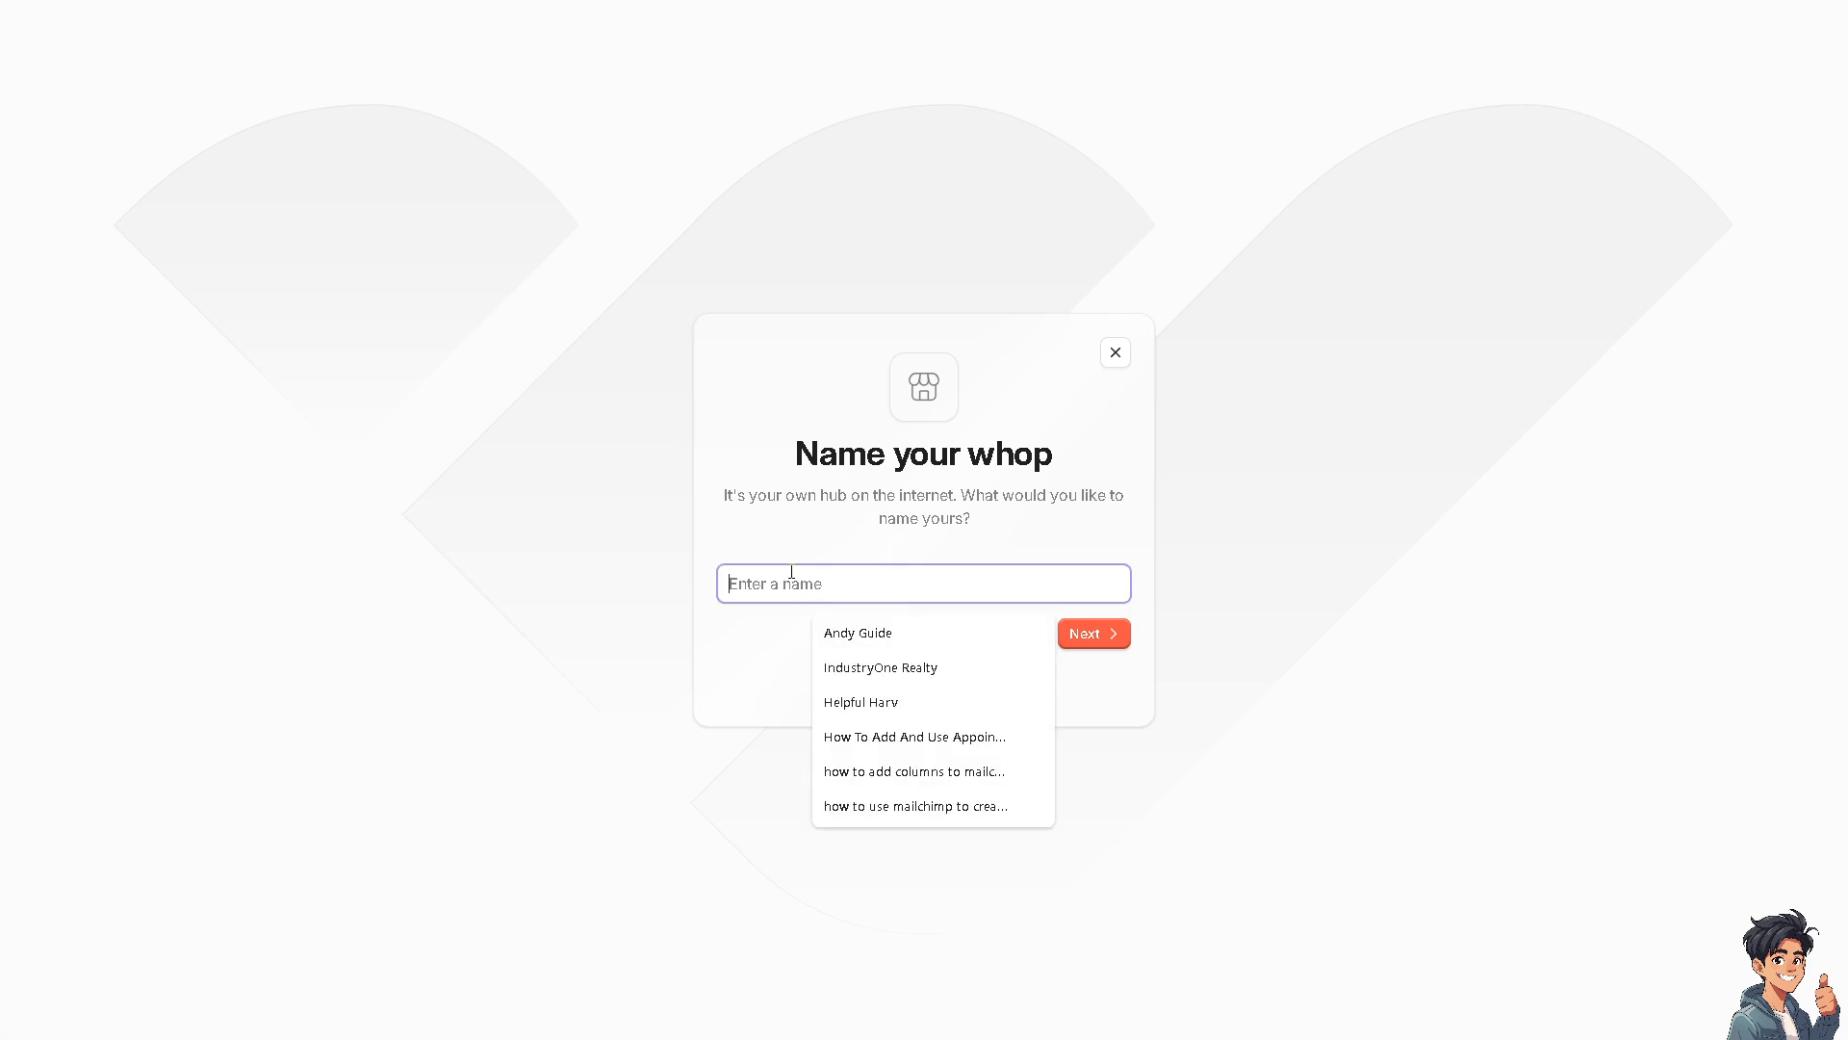
pyautogui.write('Paid Discor')
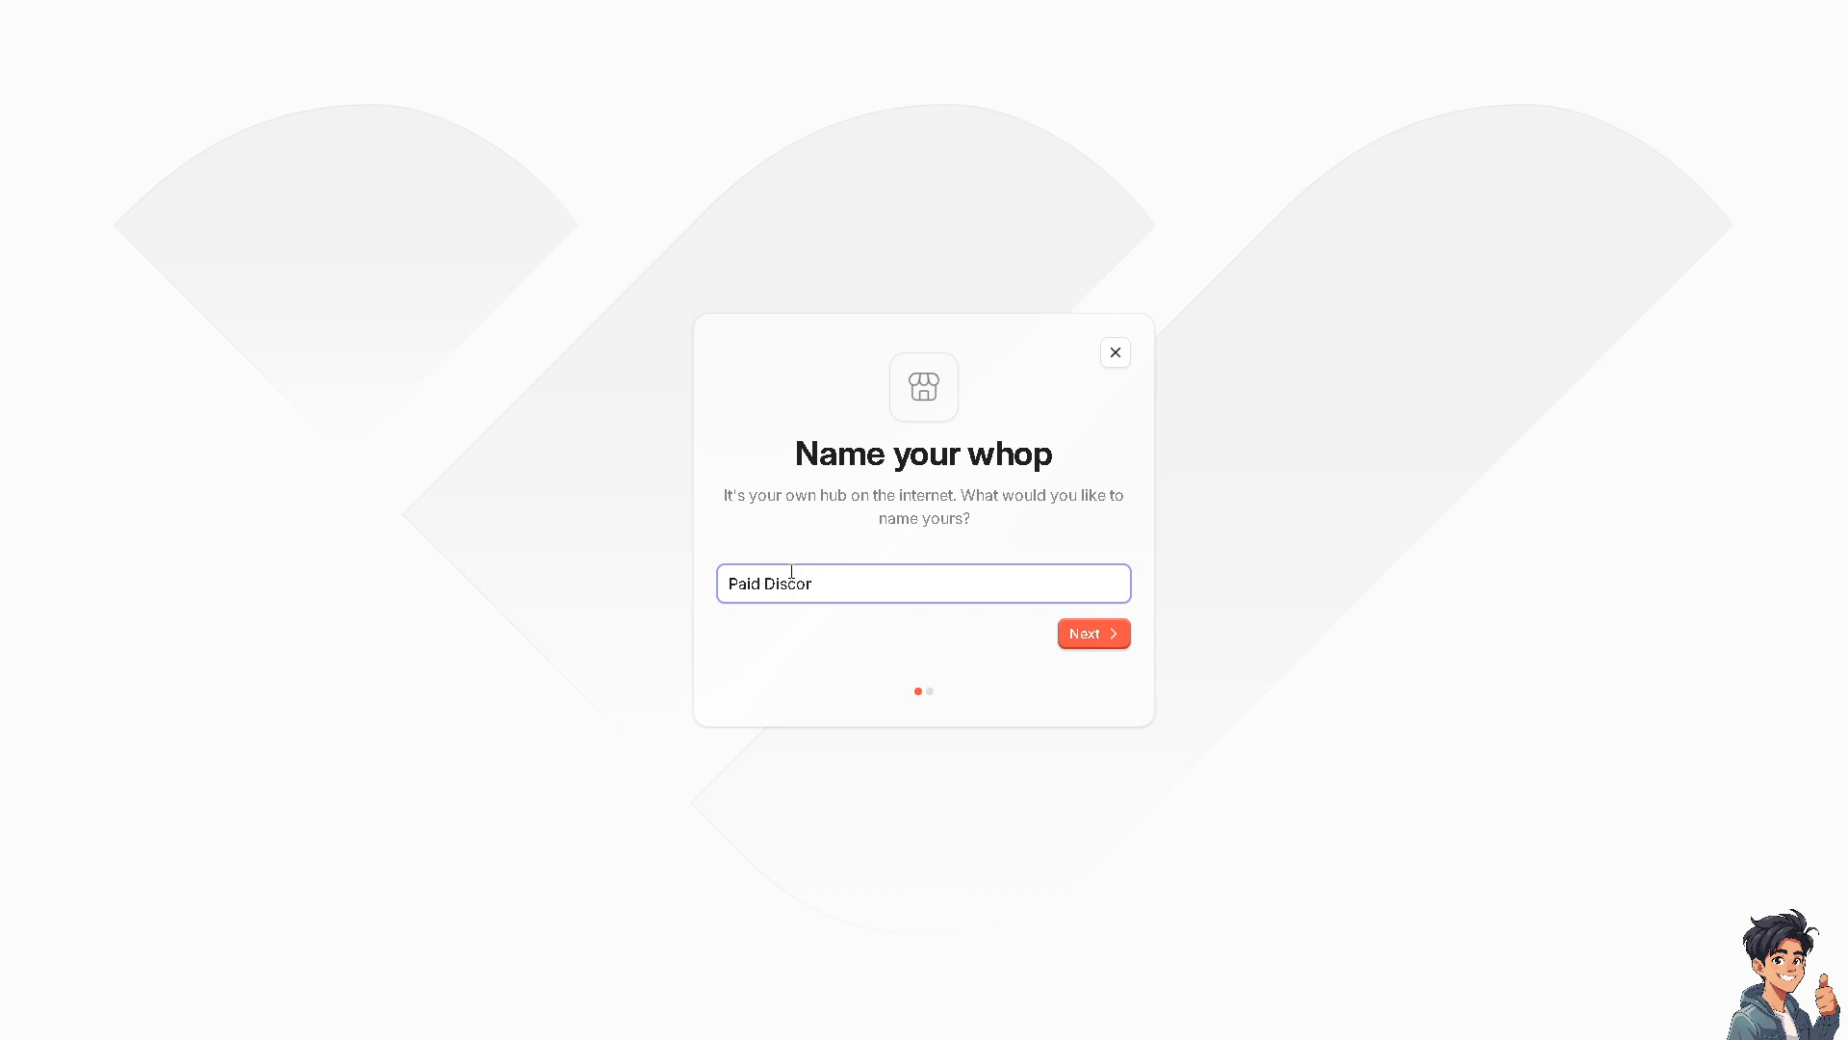
pyautogui.write('d Srer')
pyautogui.press('BackSpace')
pyautogui.write('erver Usign WHop')
pyautogui.press('BackSpace')
pyautogui.write('g')
pyautogui.click(1104, 639)
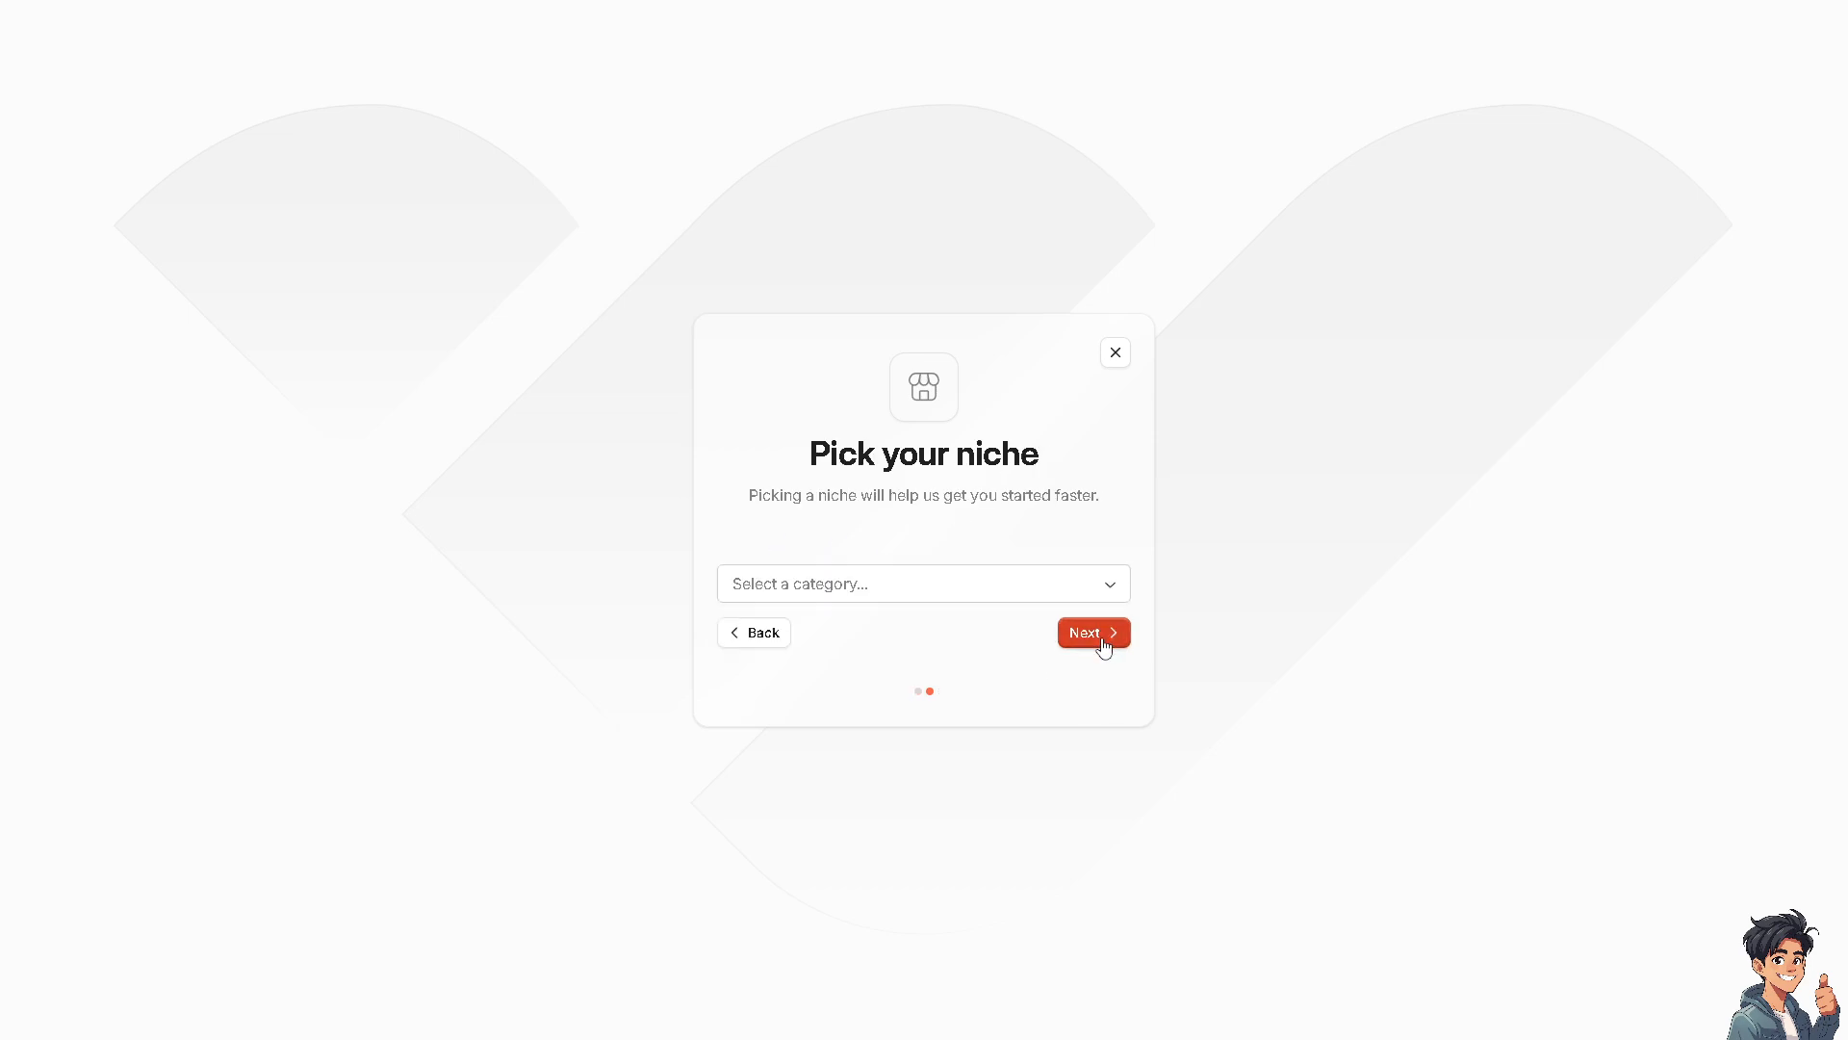
# Pick Gaming as the whop's niche and finish the setup
pyautogui.click(1088, 588)
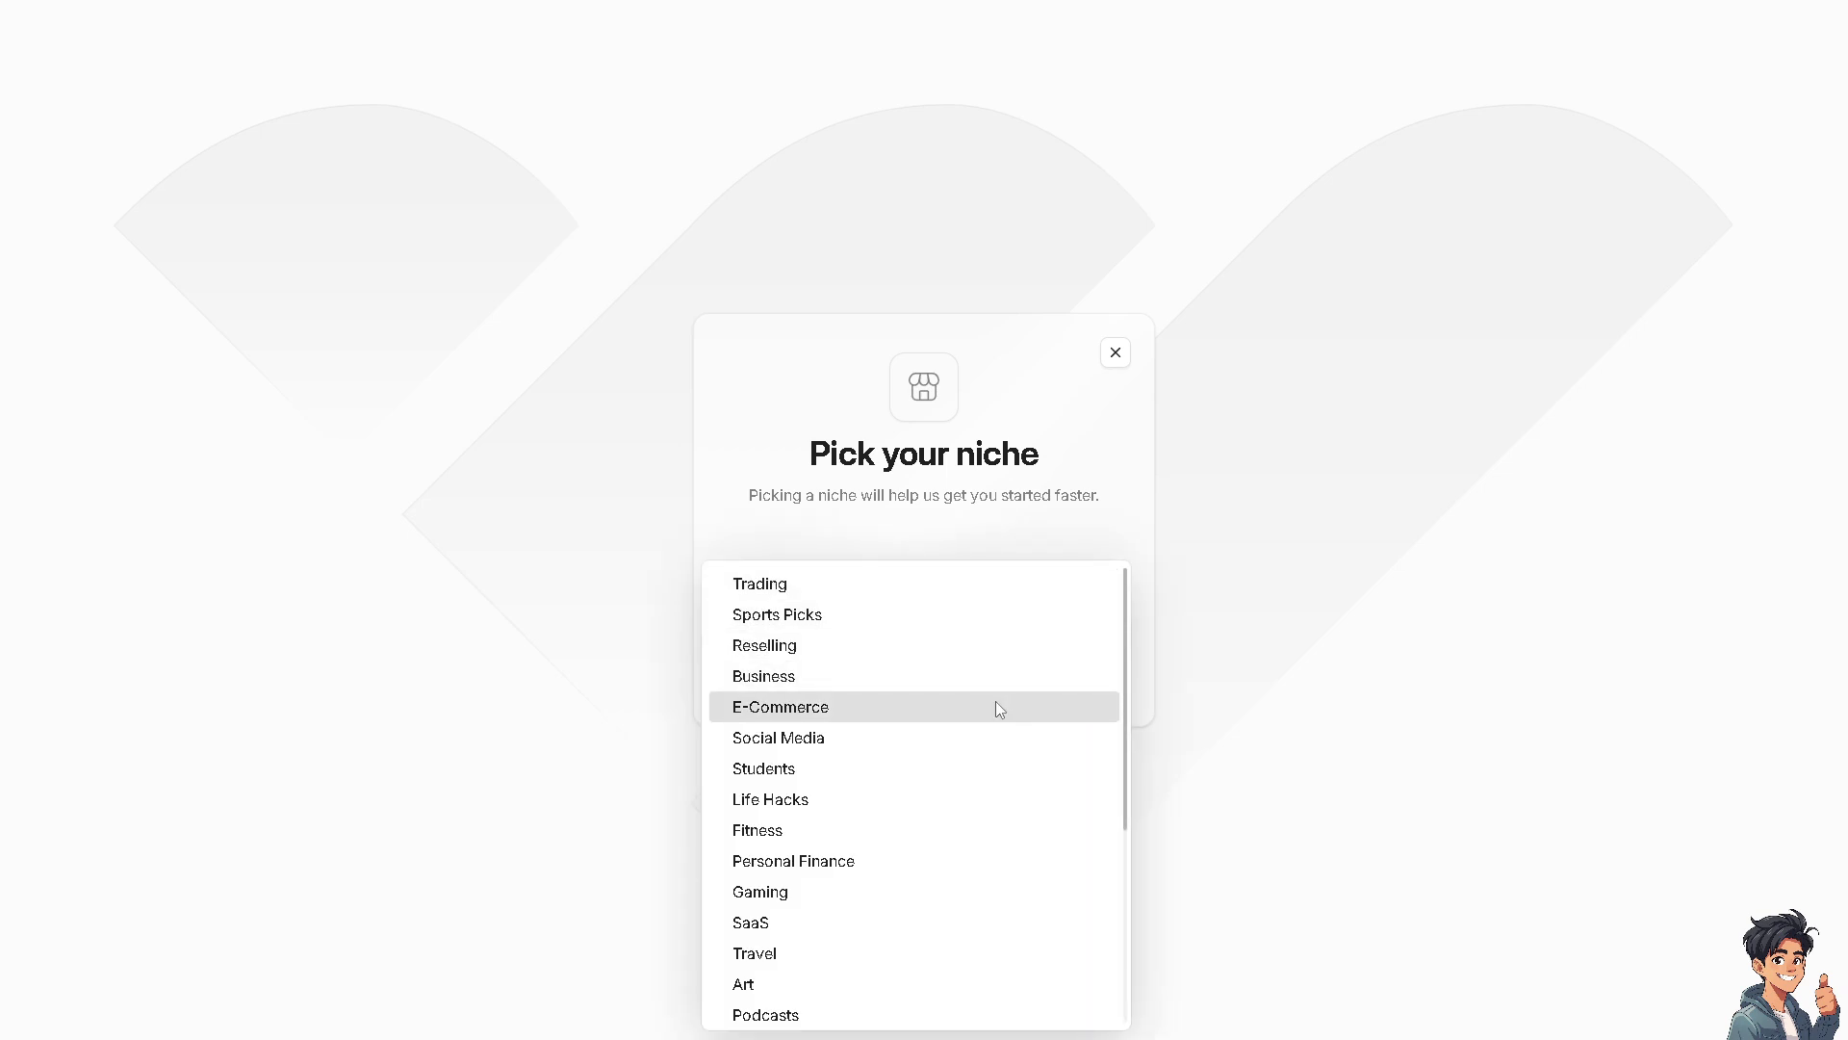
pyautogui.click(836, 893)
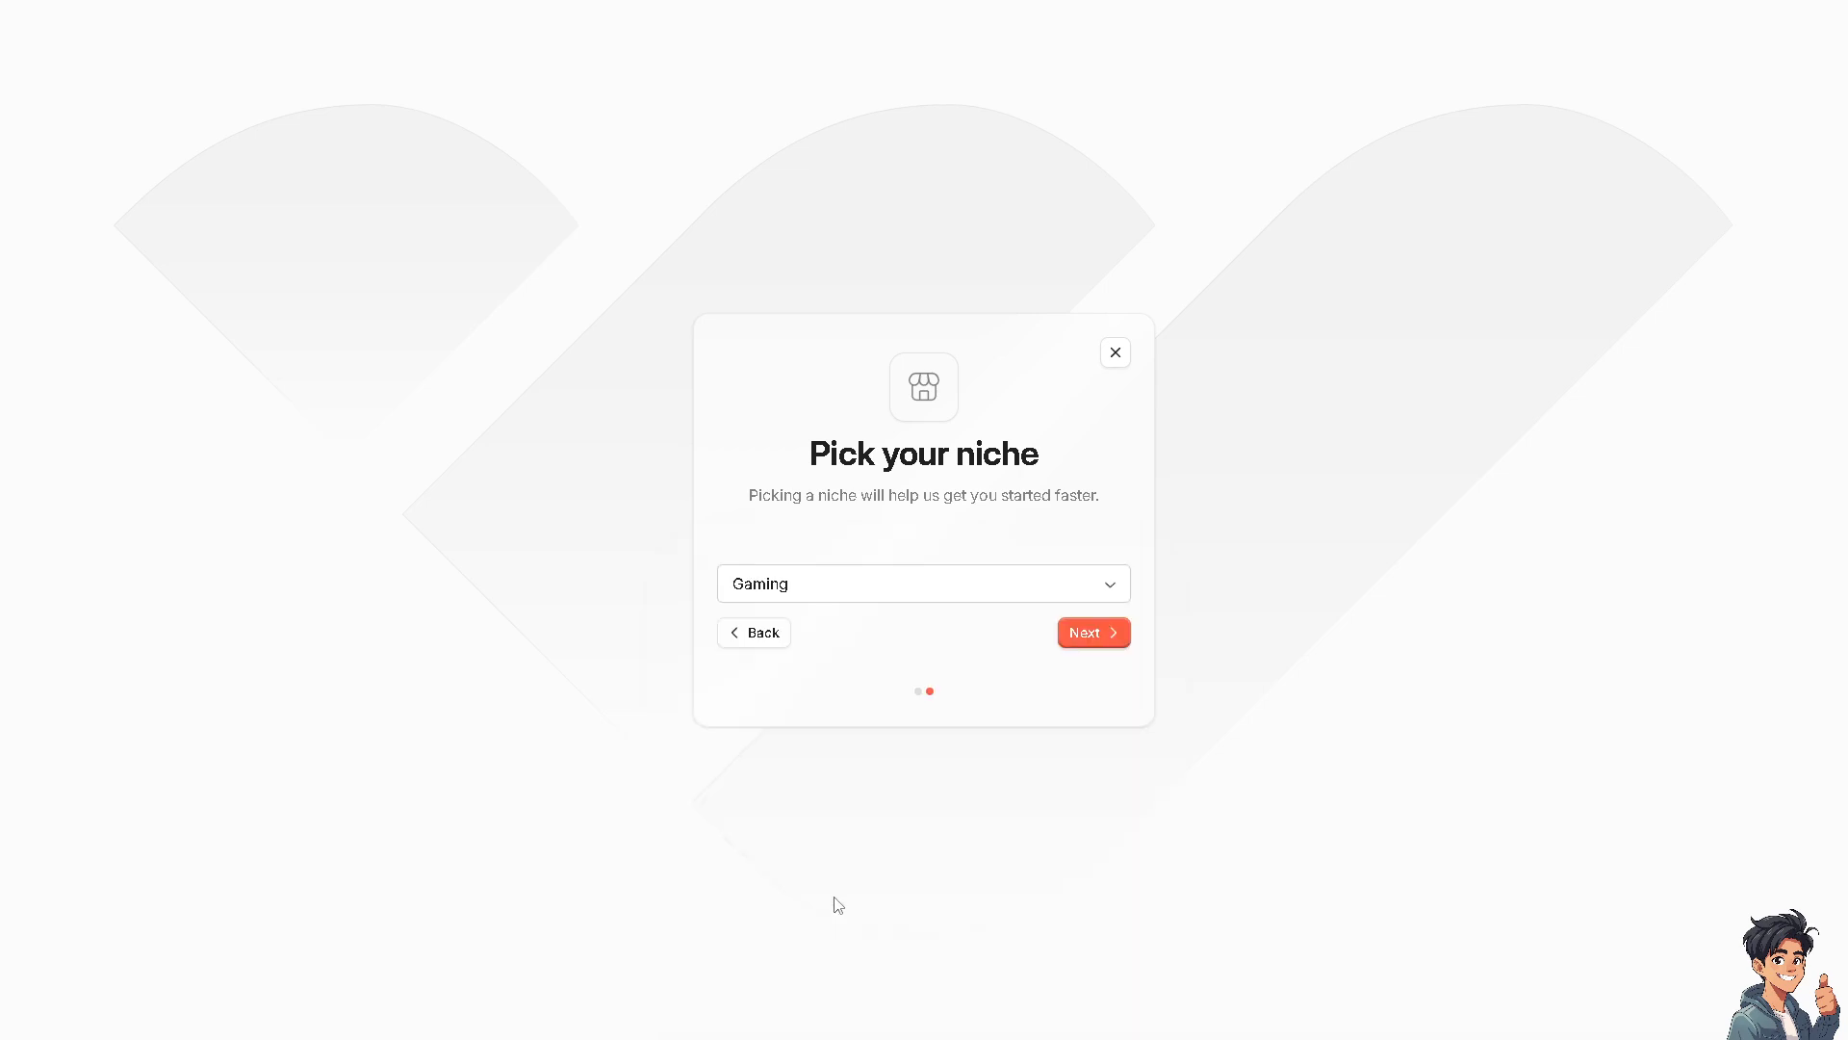
pyautogui.click(1091, 641)
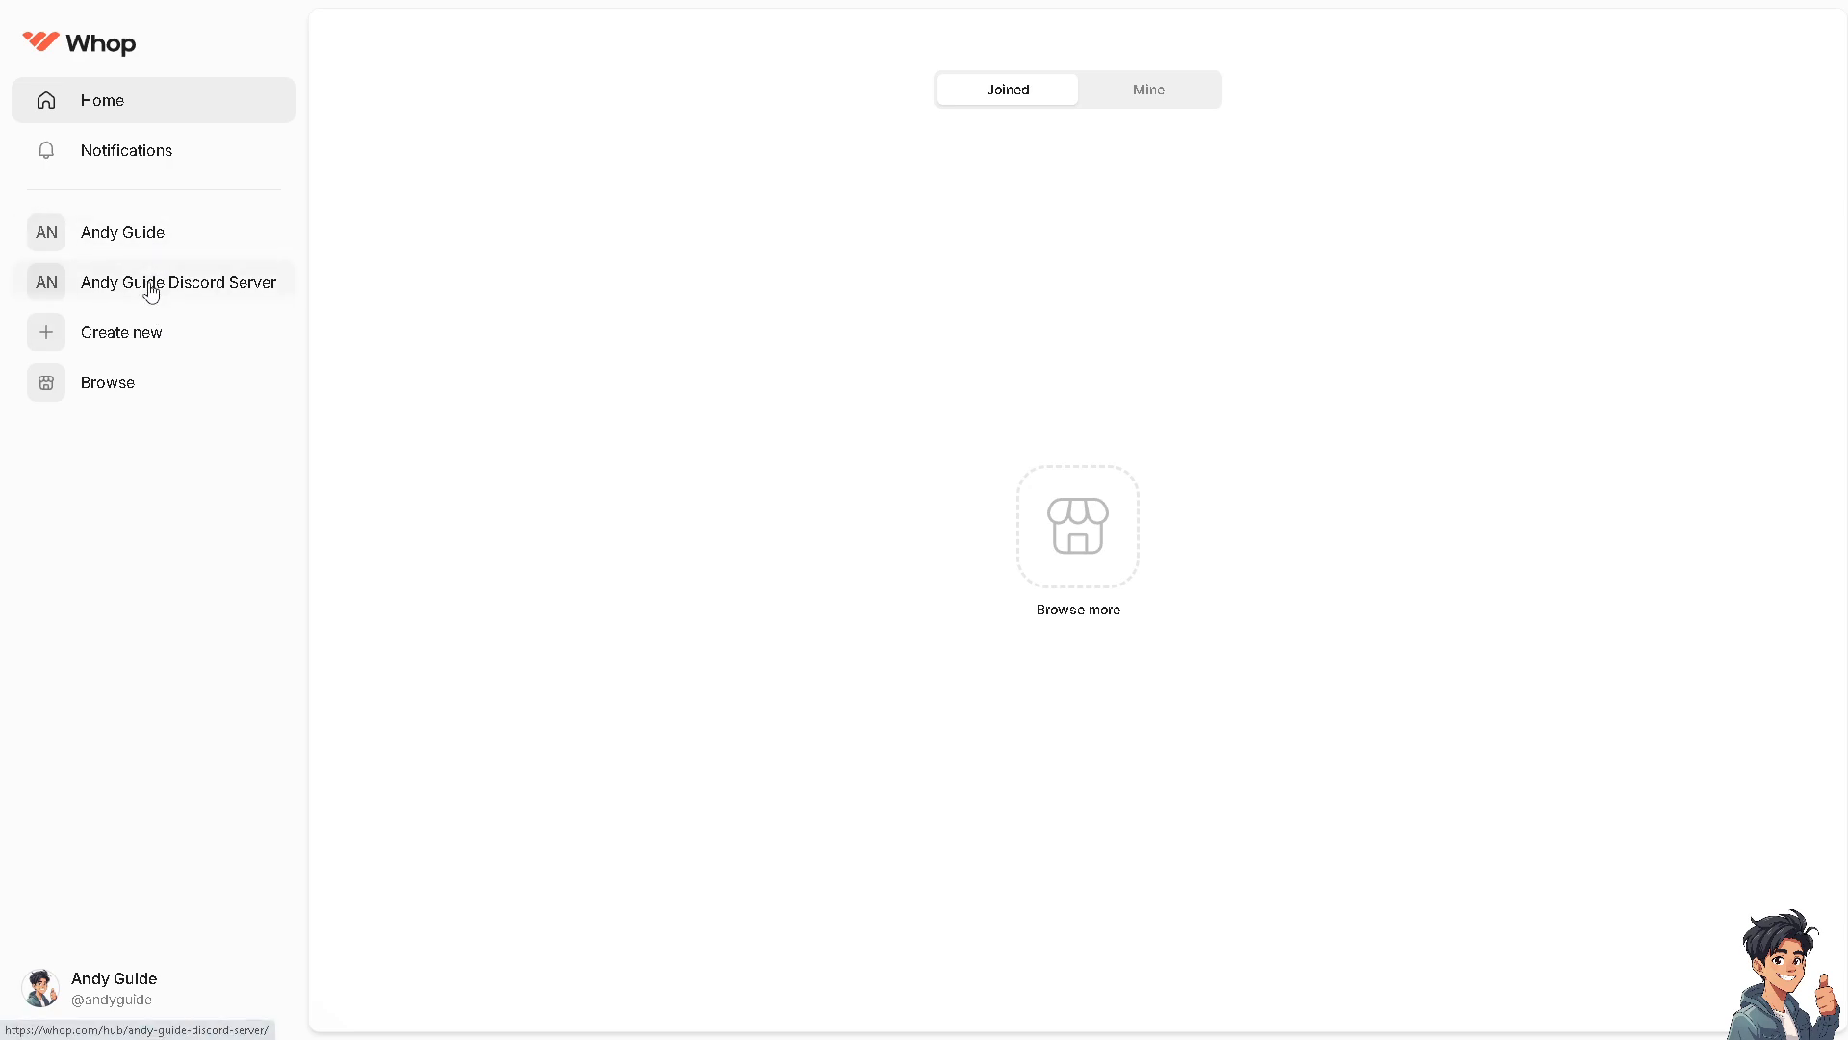
# Add the Discord app to the Andy Guide Discord Server whop
pyautogui.click(151, 289)
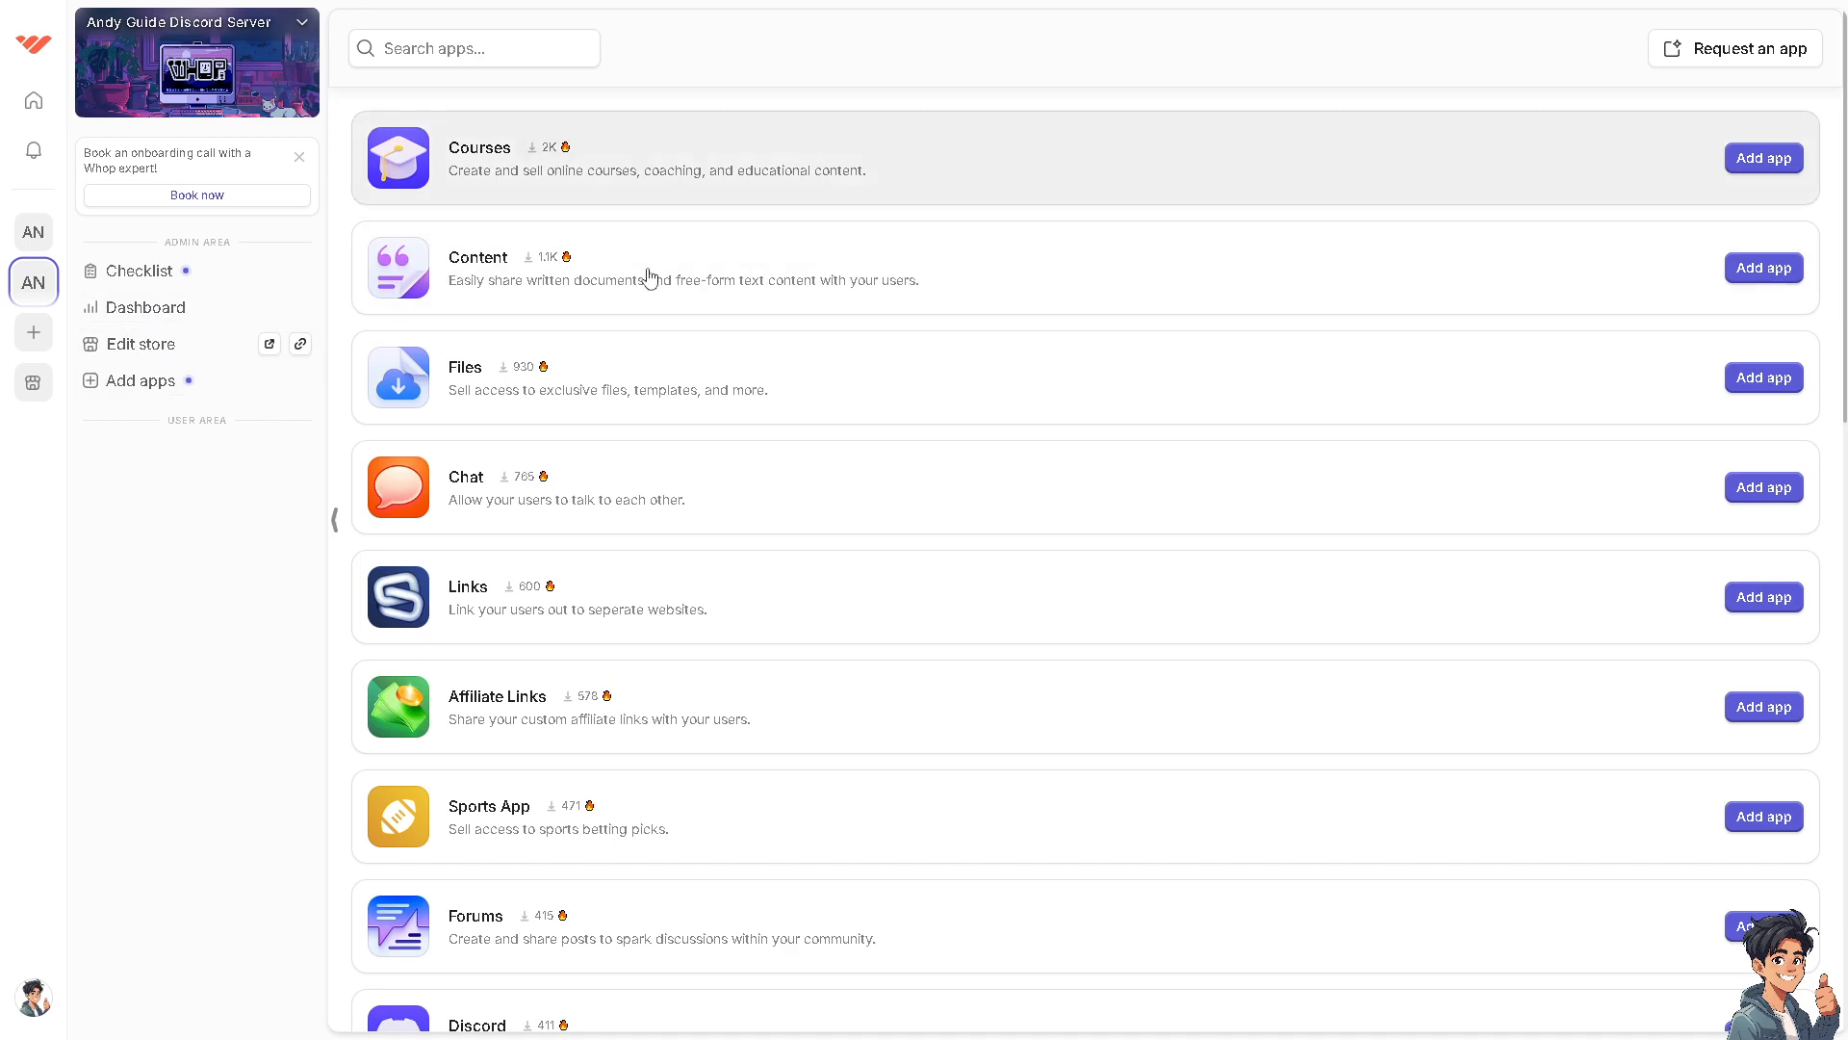
pyautogui.scroll(-1, 688, 429)
pyautogui.scroll(-2, 686, 495)
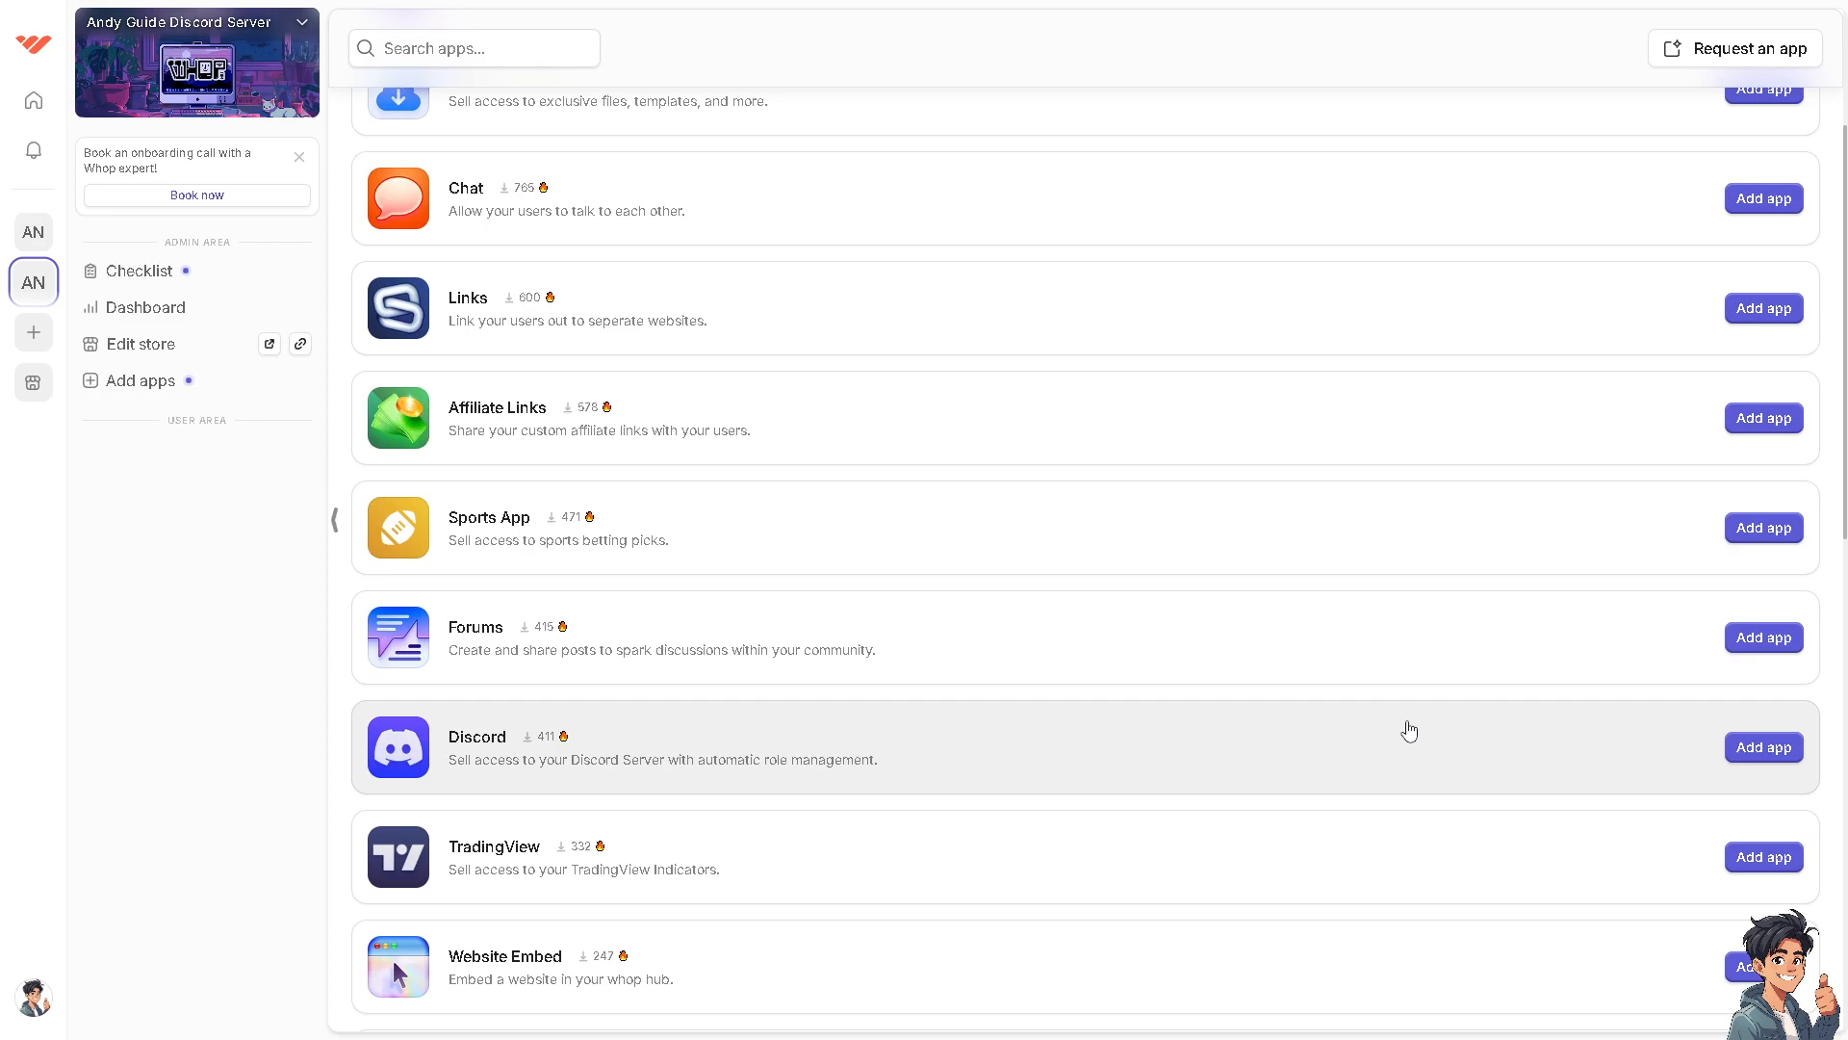
pyautogui.click(1769, 757)
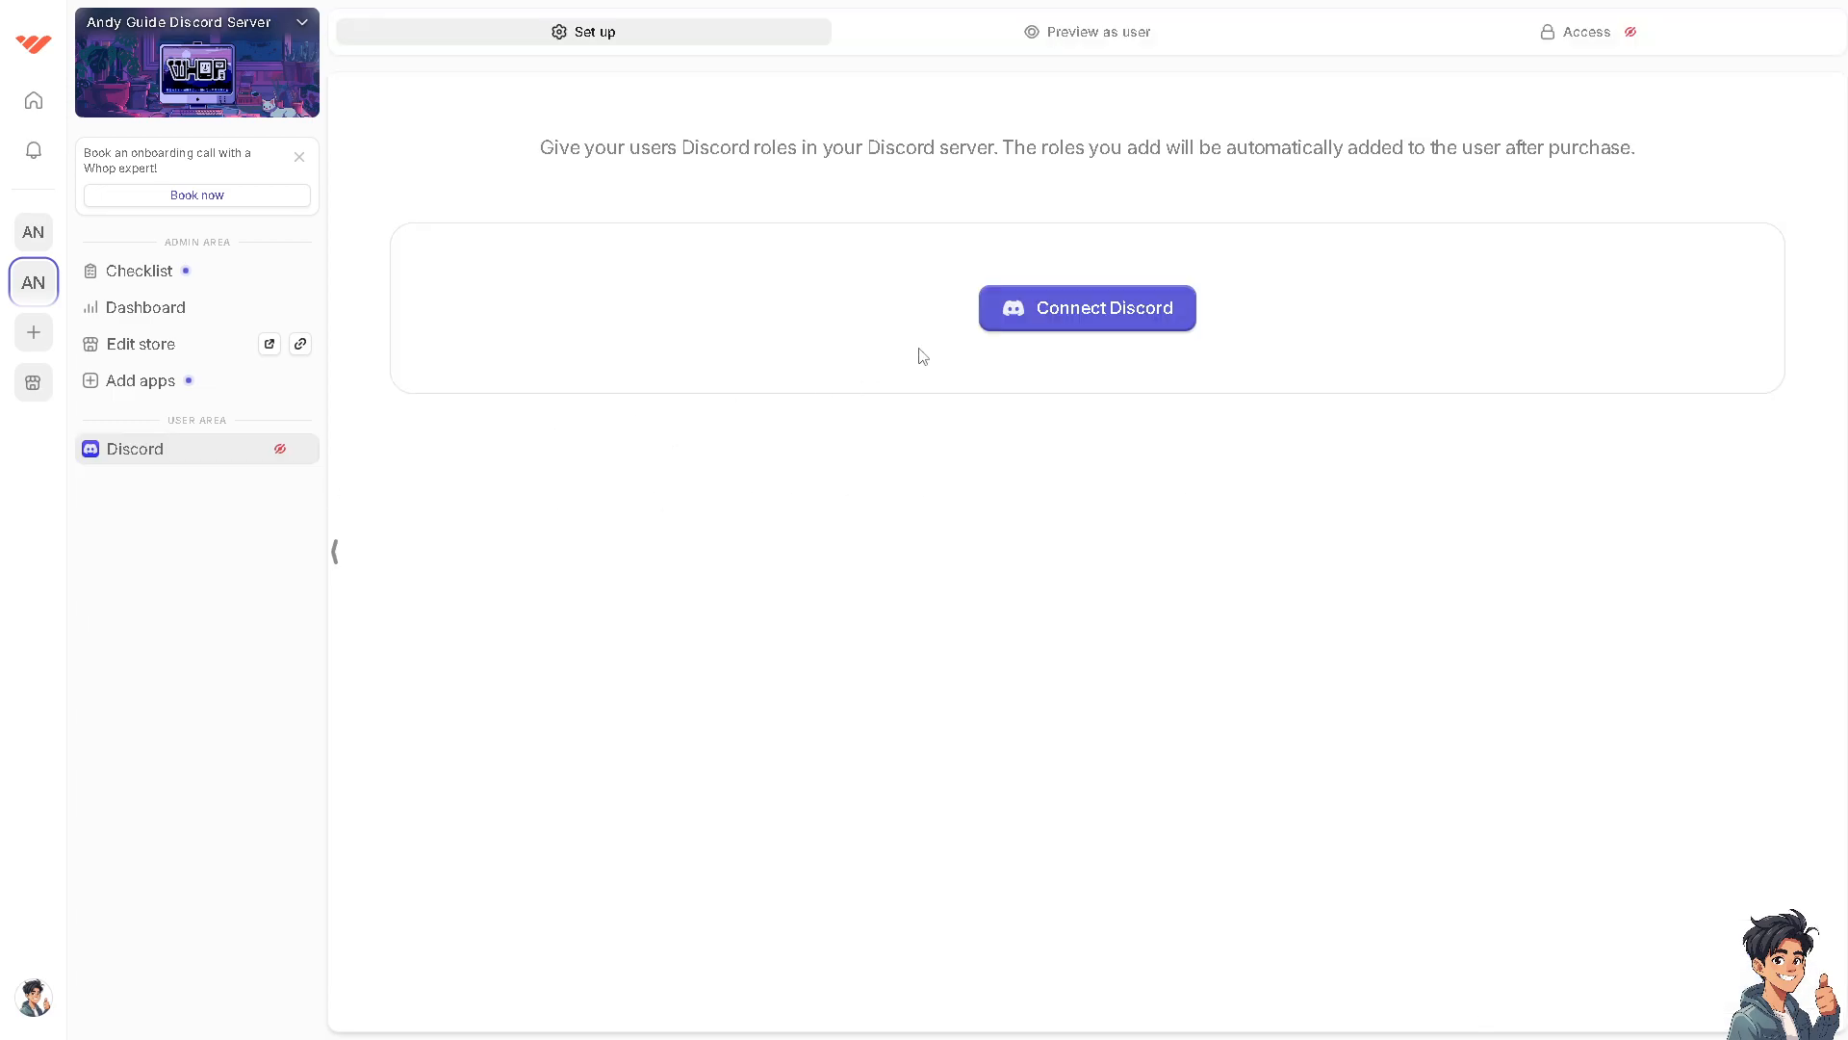
pyautogui.click(1114, 316)
pyautogui.click(1086, 325)
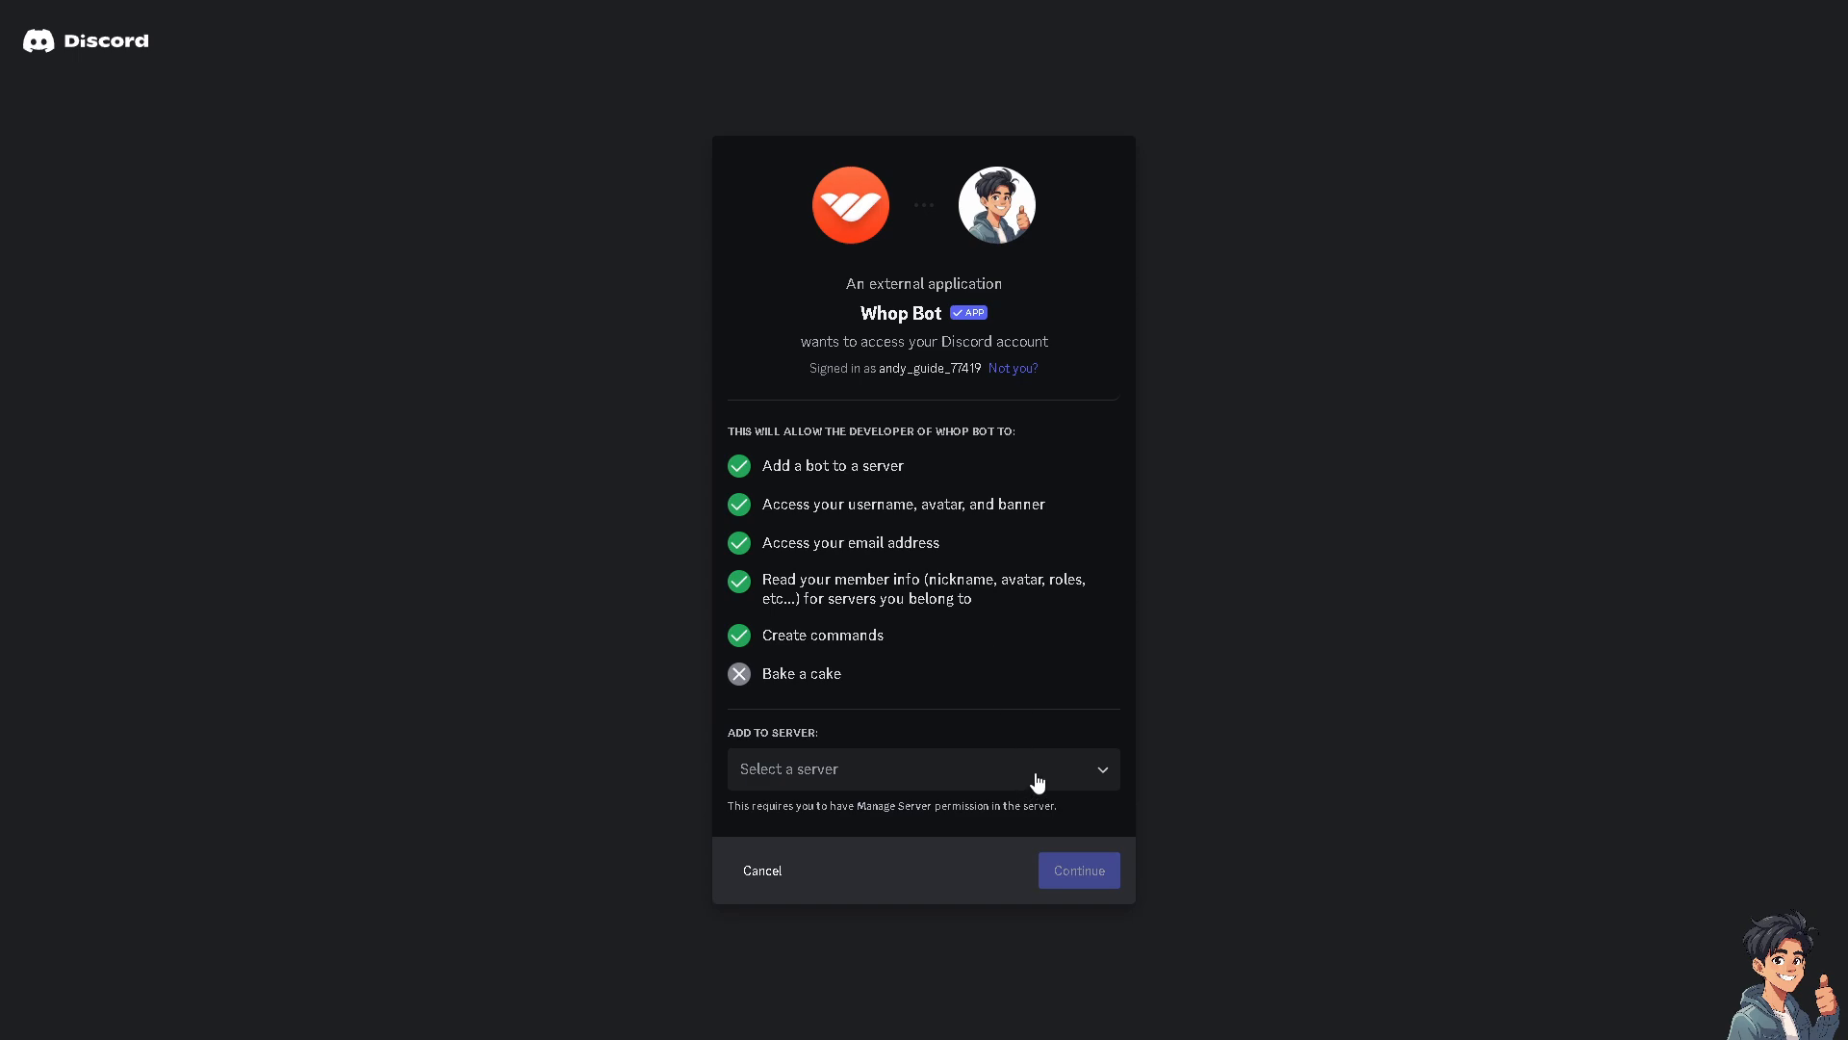
pyautogui.click(1038, 782)
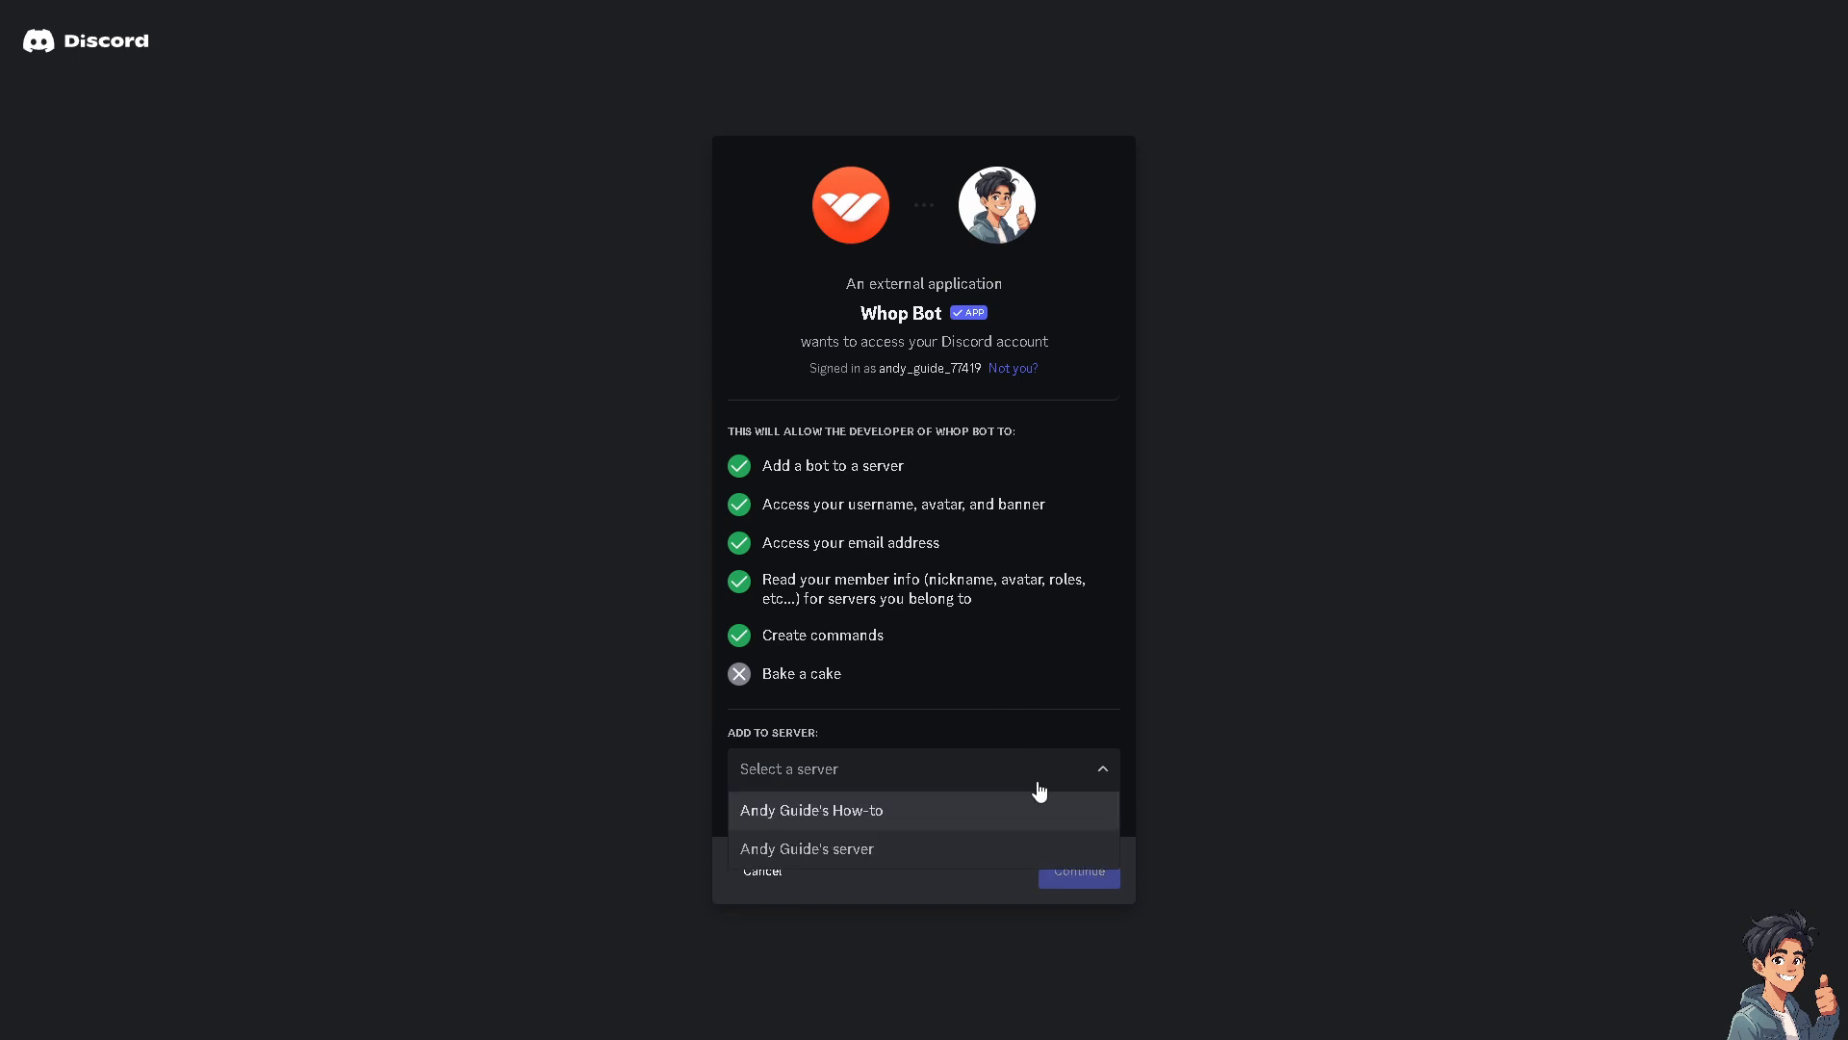
pyautogui.click(917, 860)
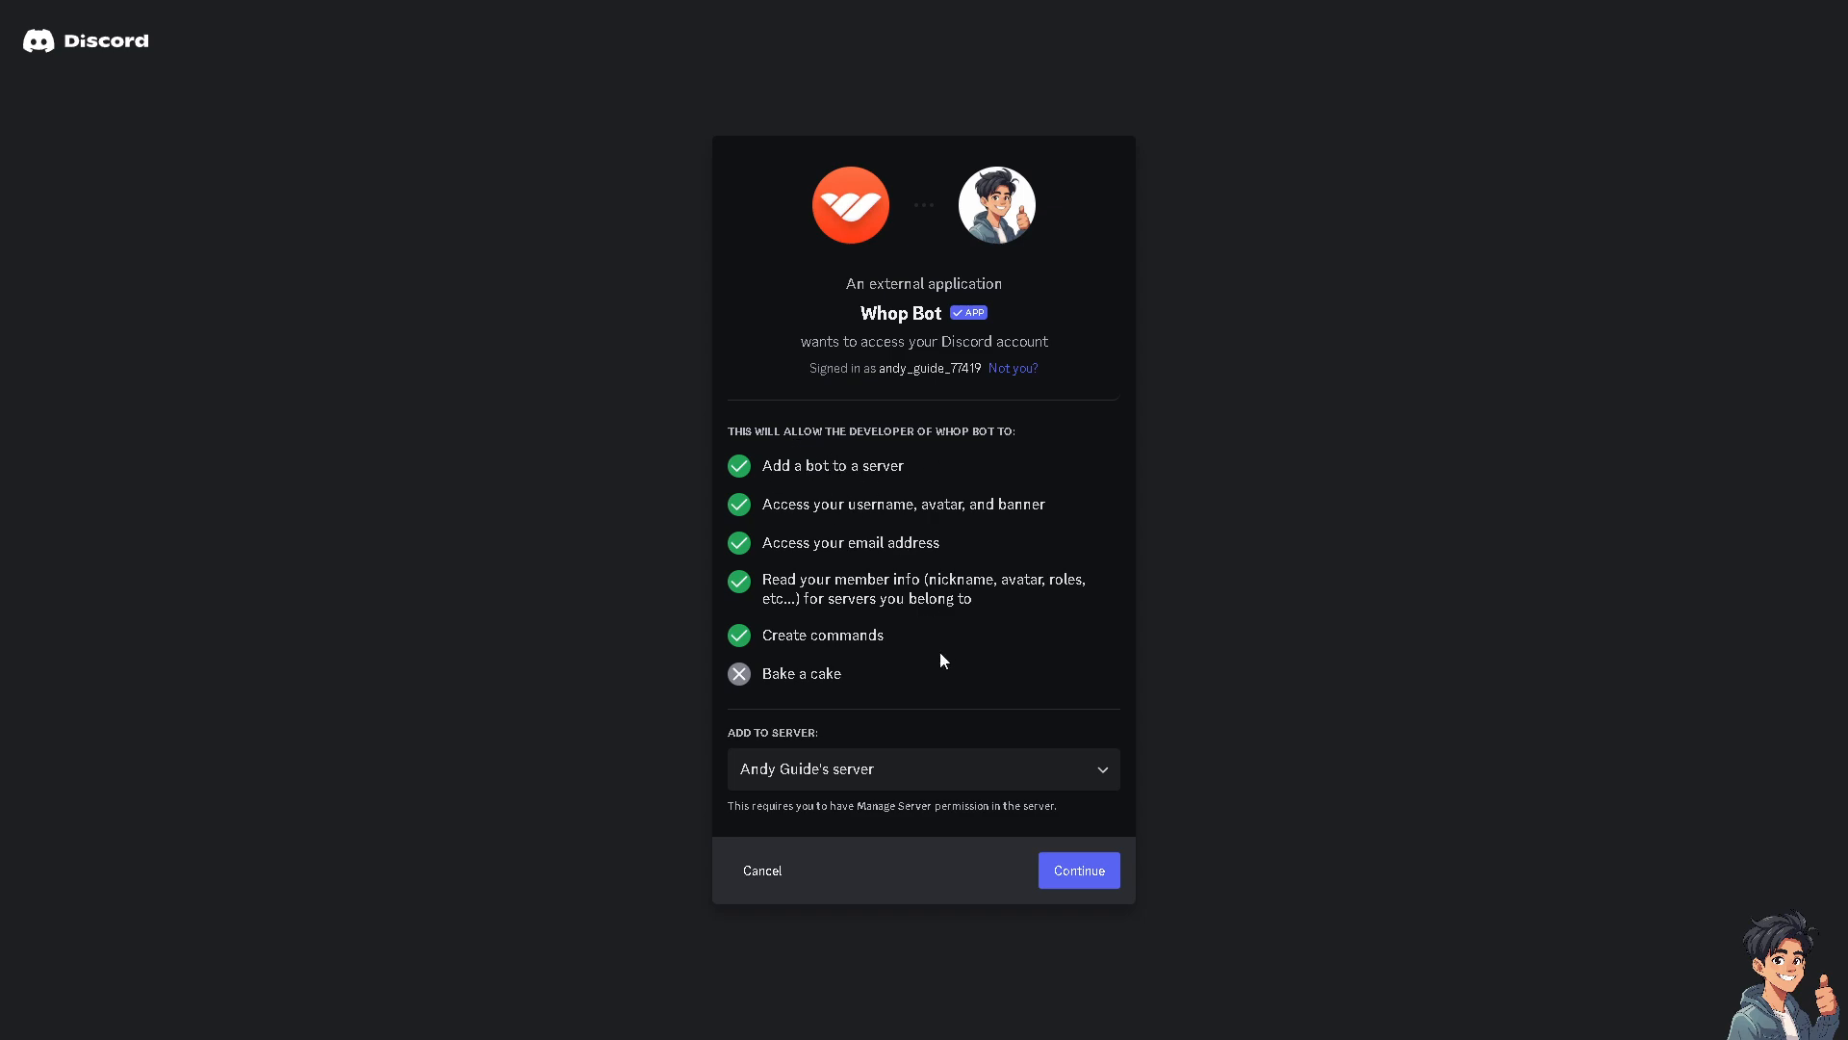
pyautogui.click(1072, 879)
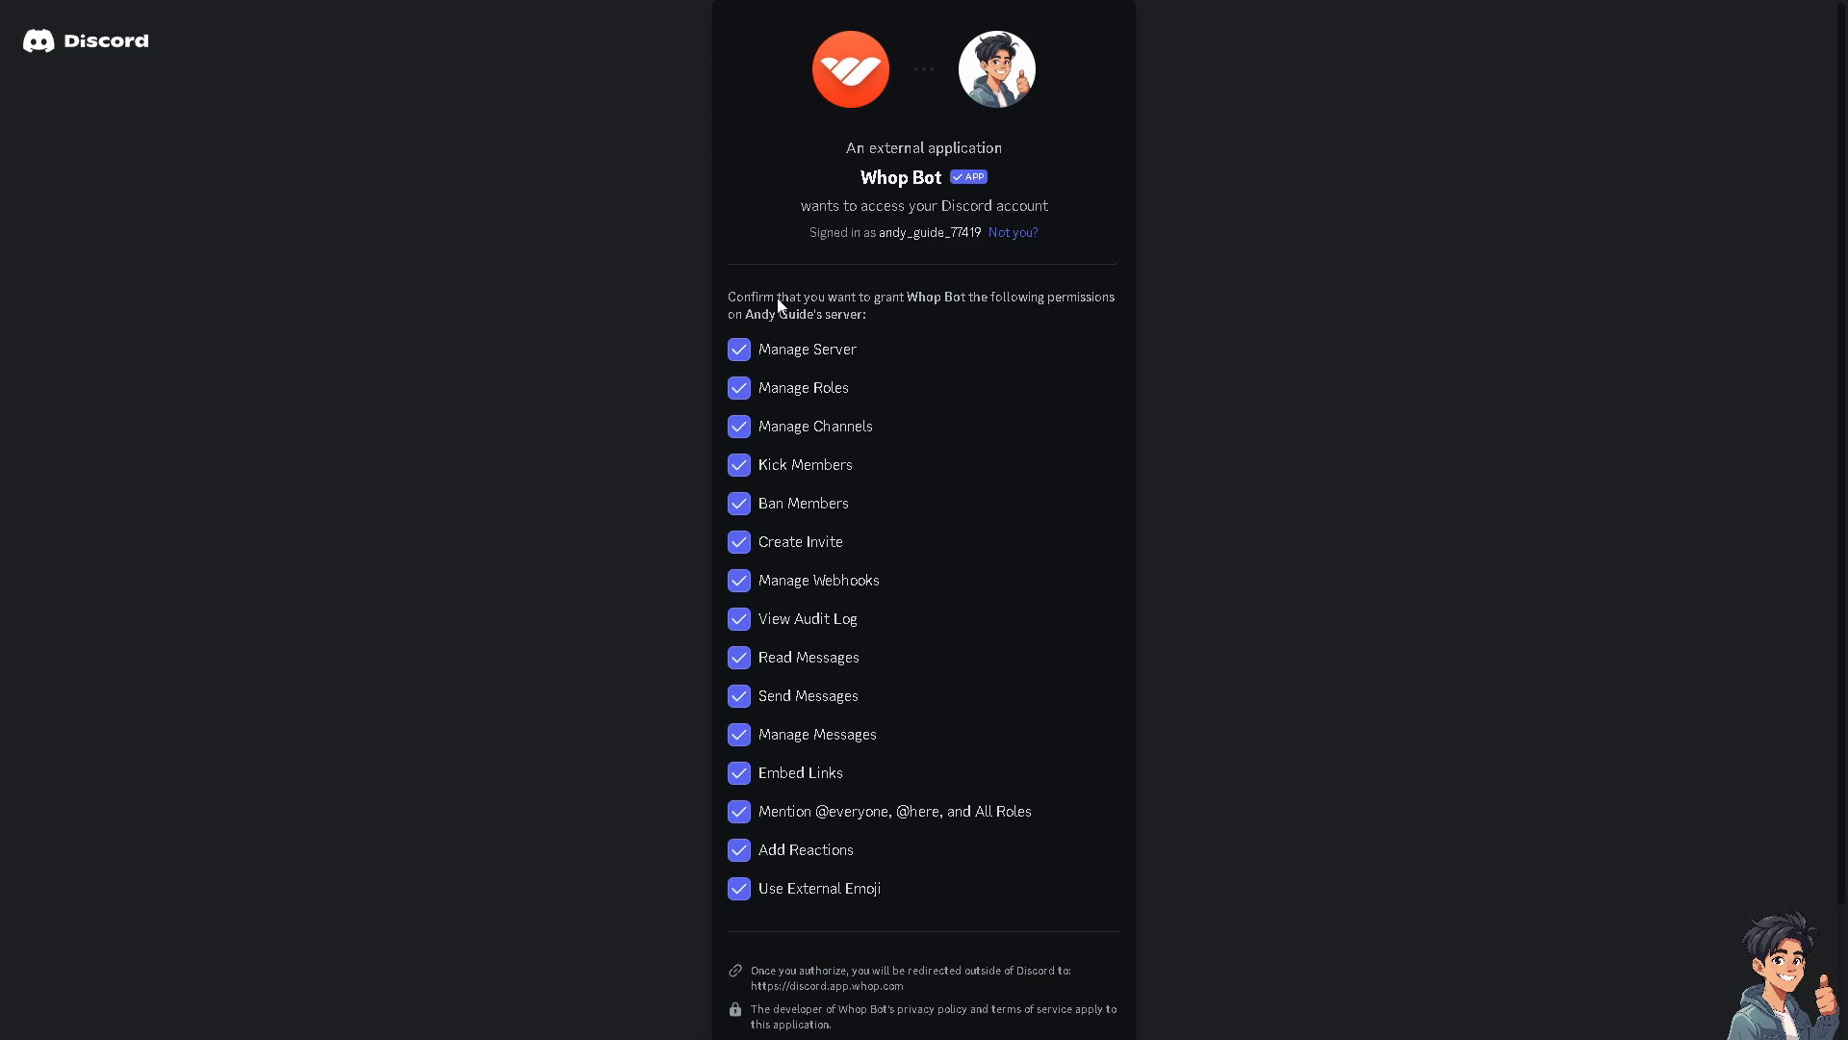
pyautogui.scroll(-1, 911, 581)
pyautogui.scroll(1, 846, 592)
pyautogui.scroll(-2, 845, 599)
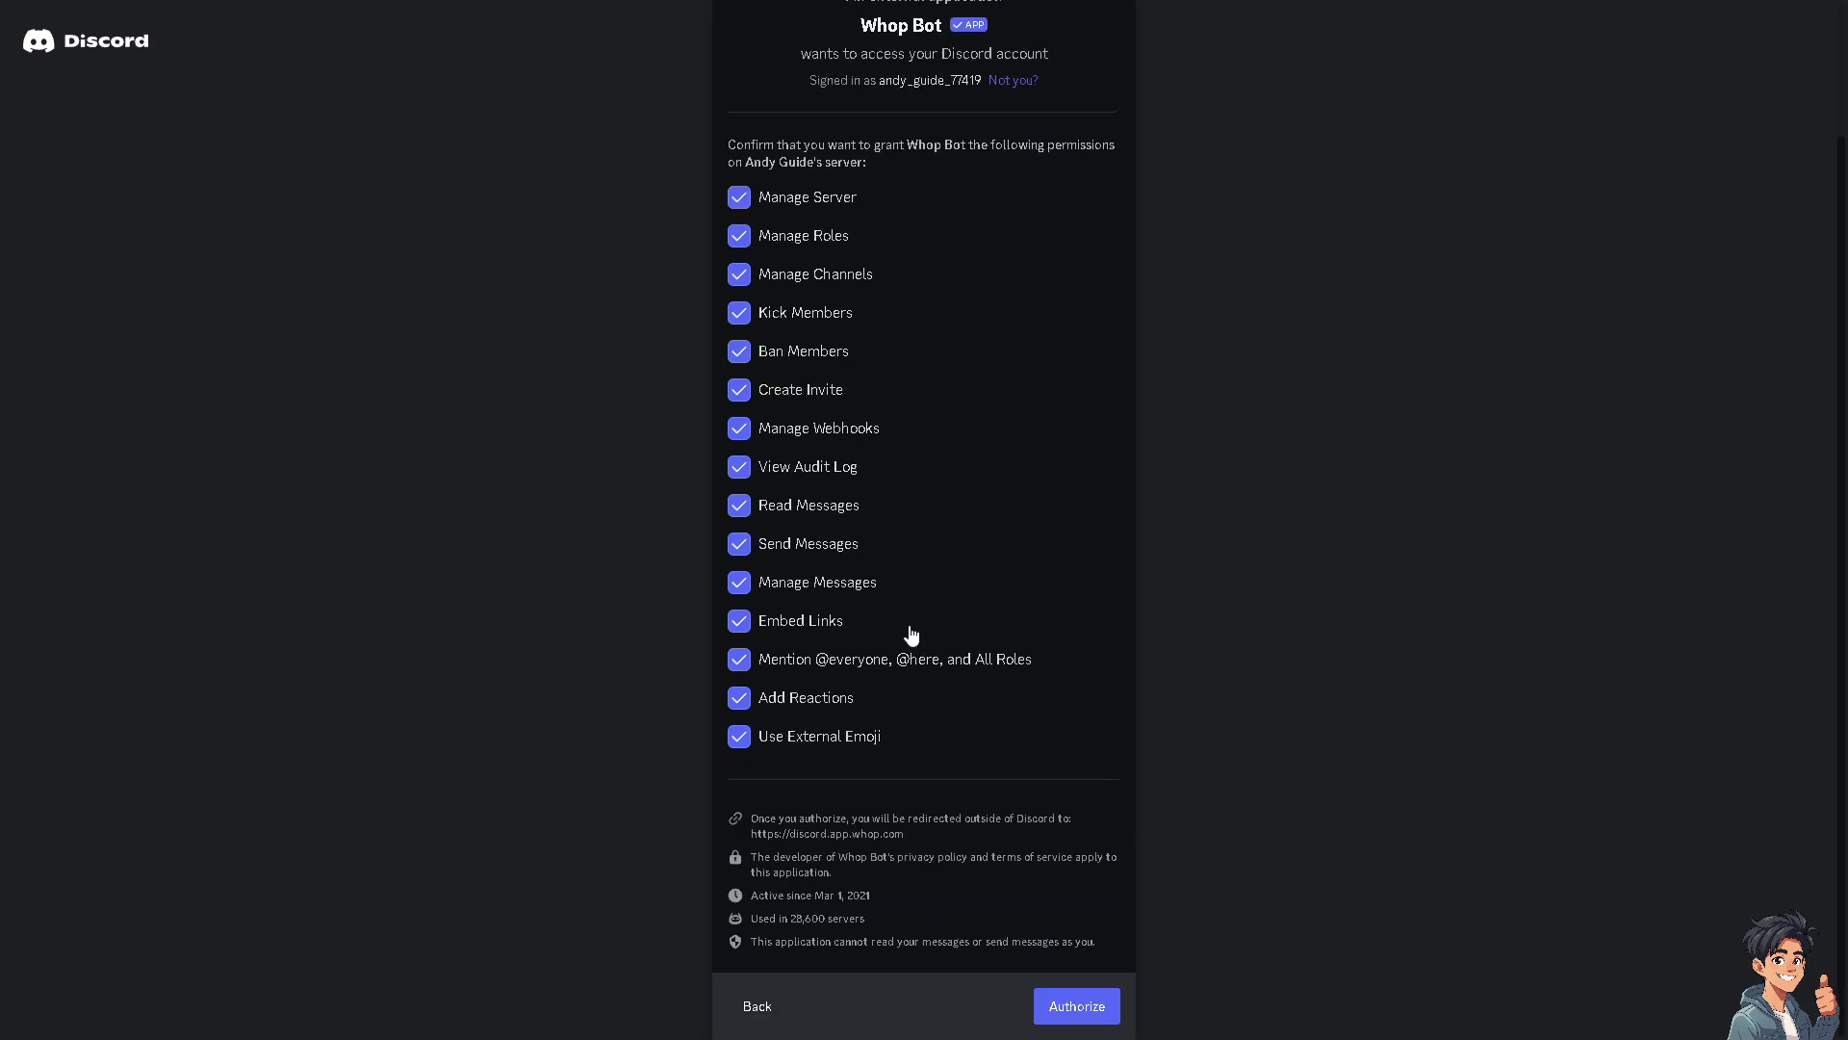
pyautogui.click(1079, 1004)
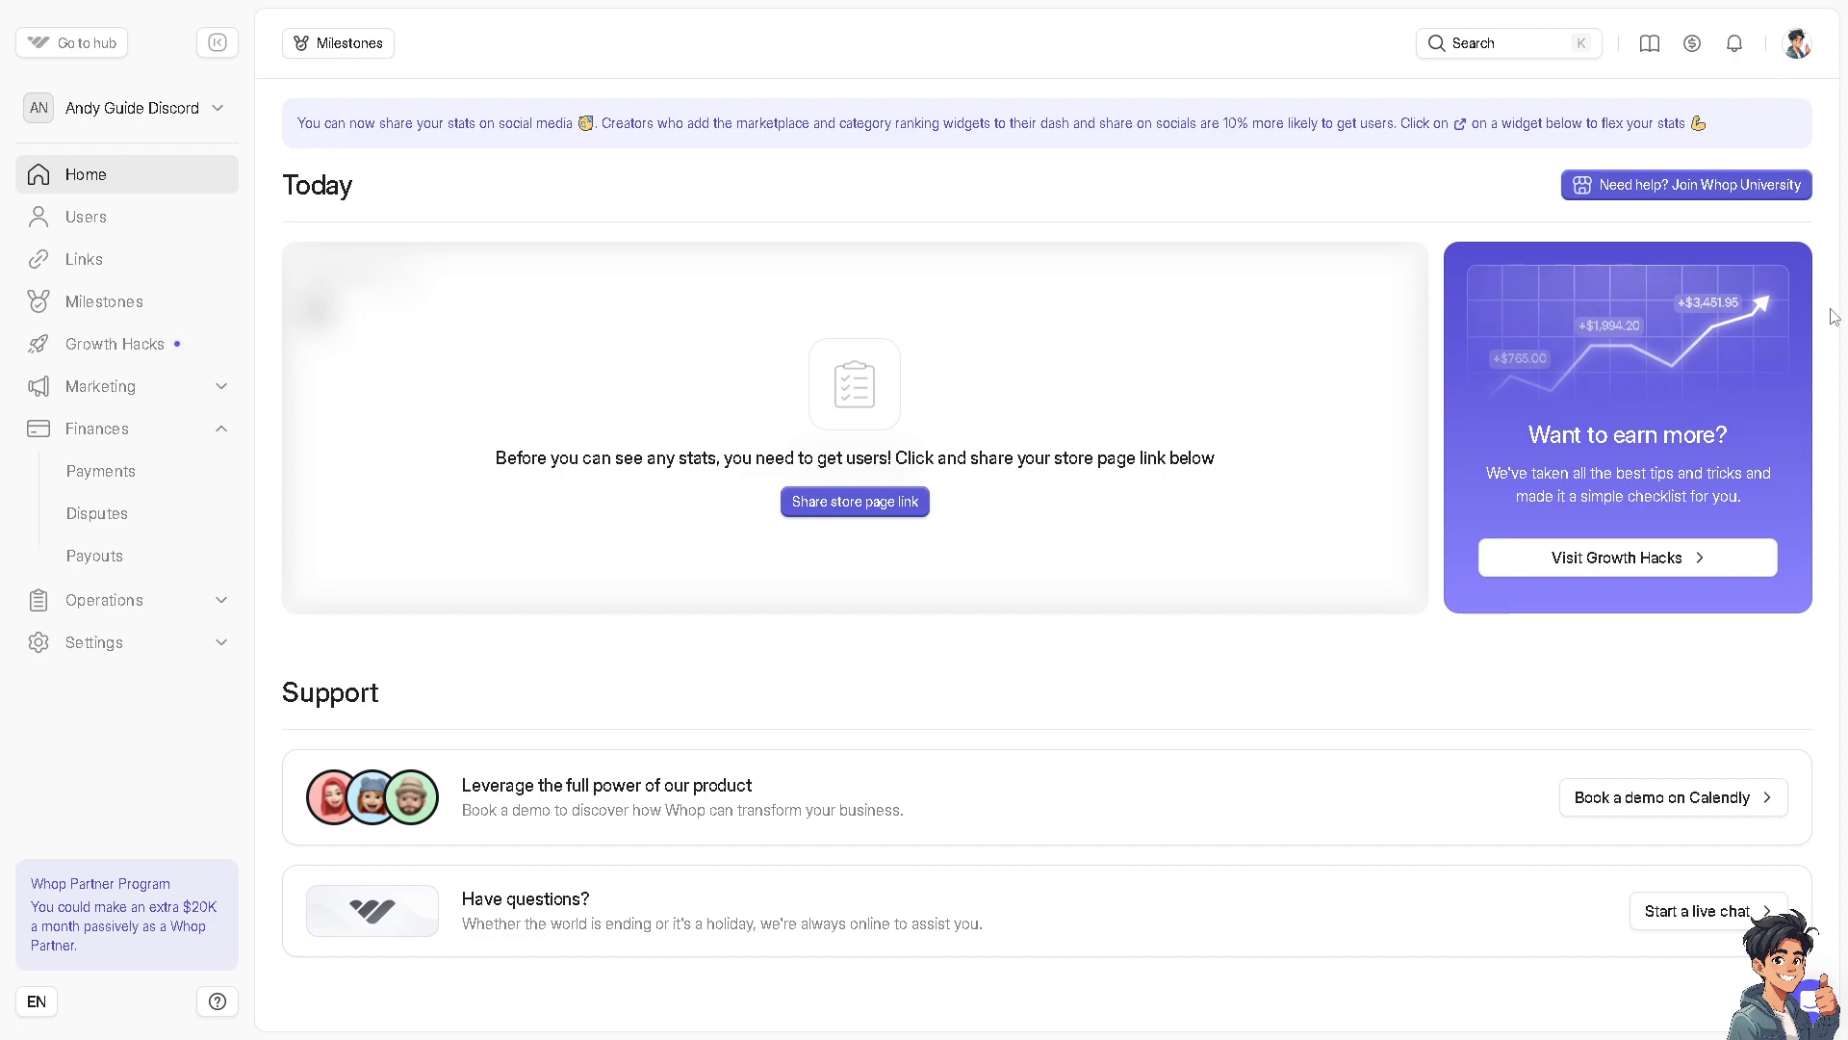
# Start setting up Whop Payments for payouts with United States as the bank country
pyautogui.click(146, 479)
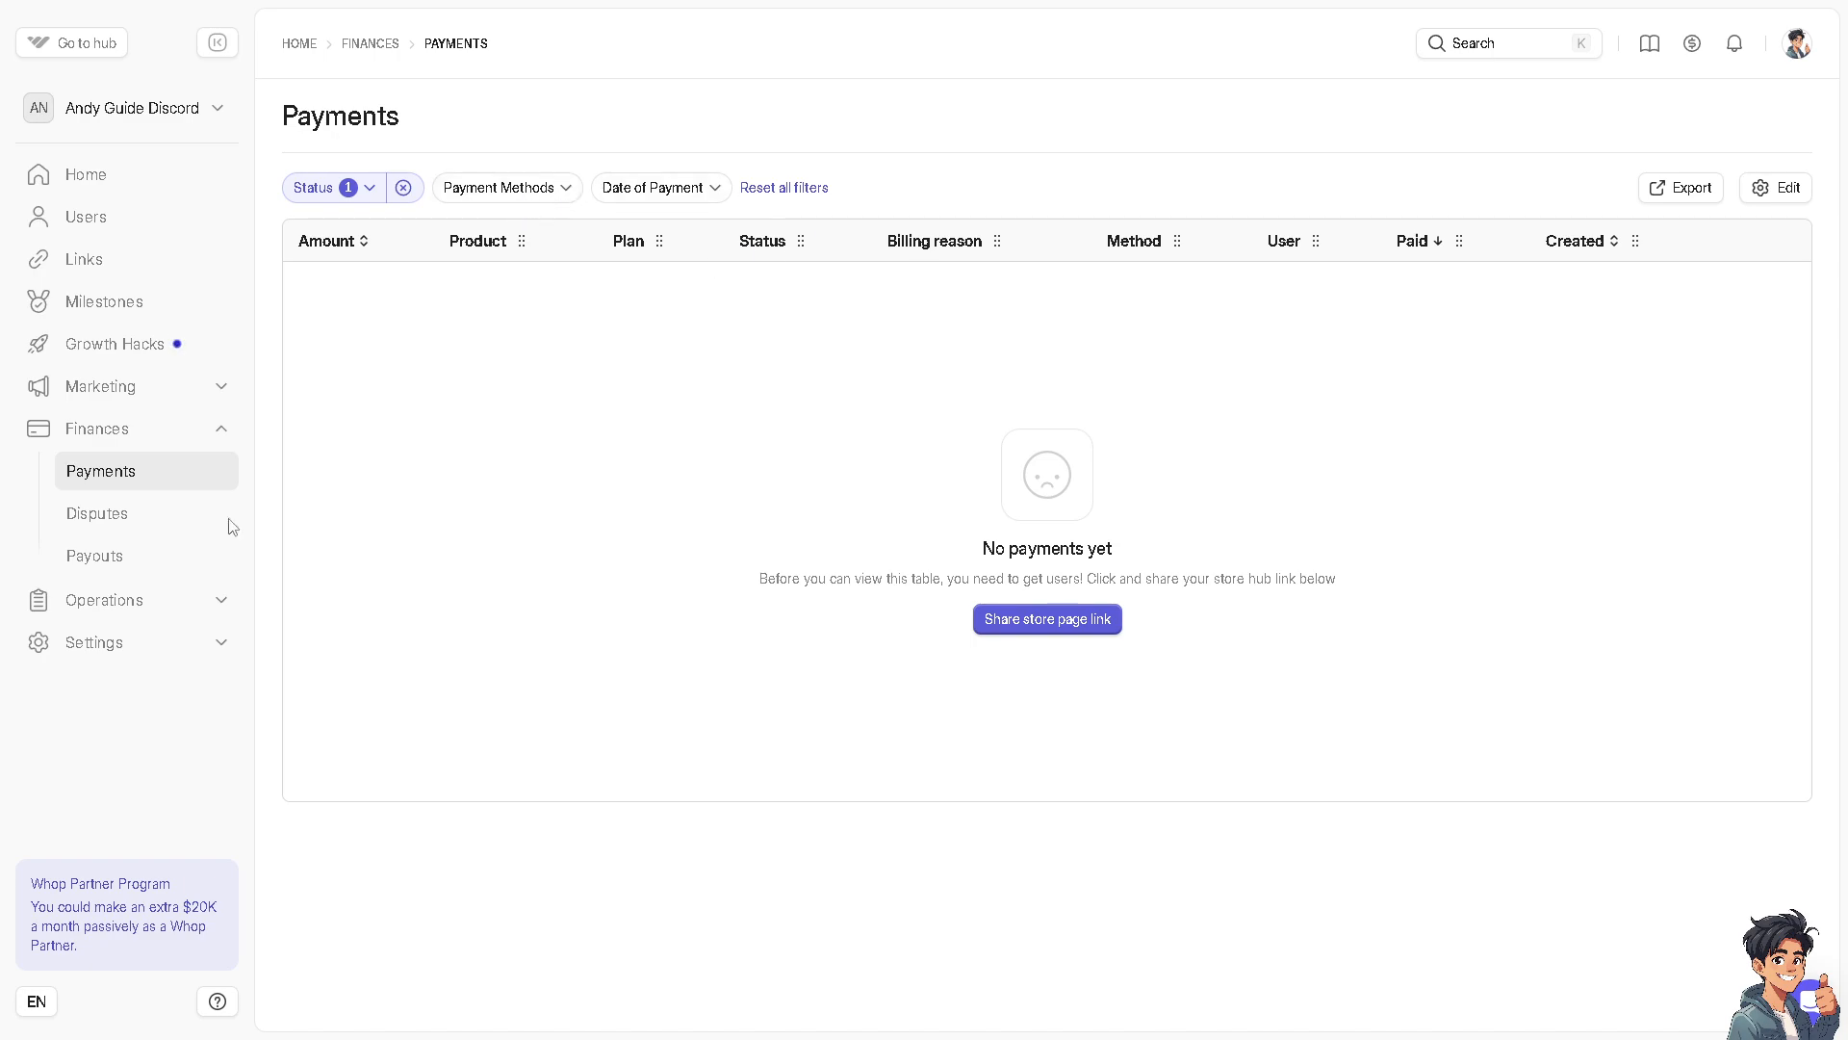
pyautogui.click(138, 562)
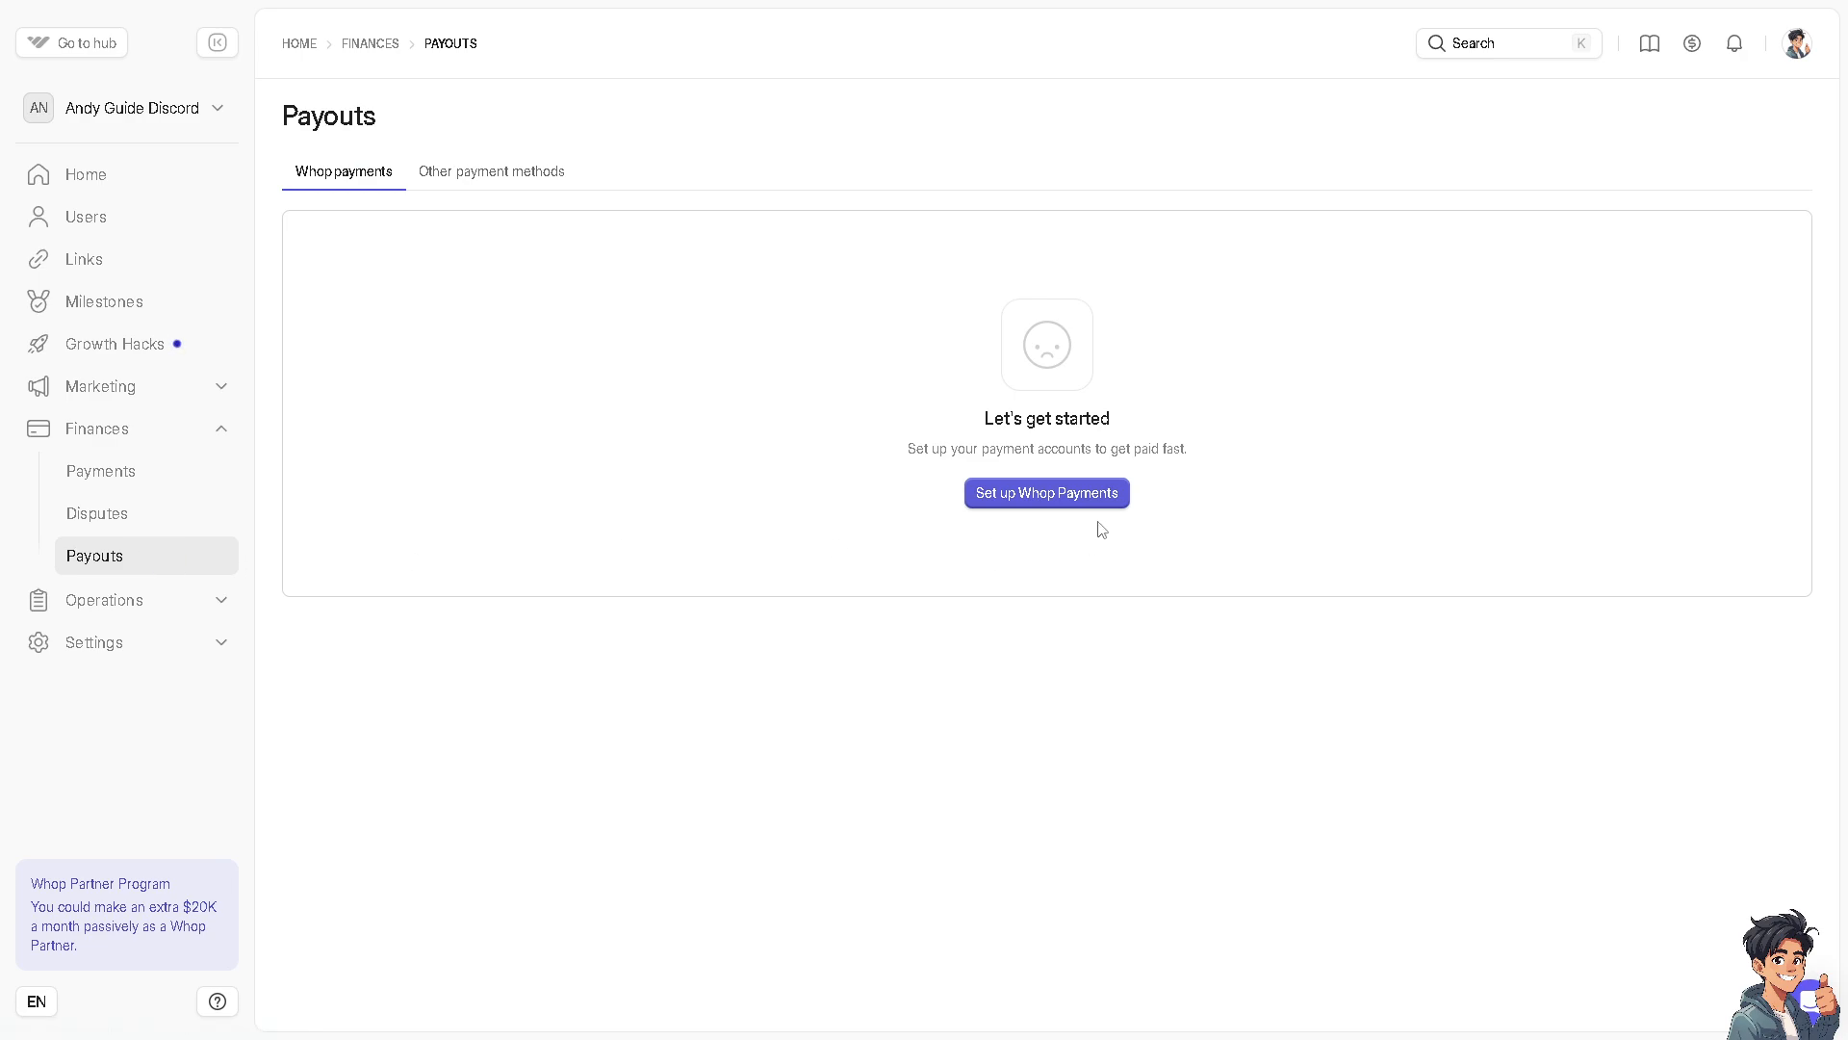
pyautogui.click(1063, 498)
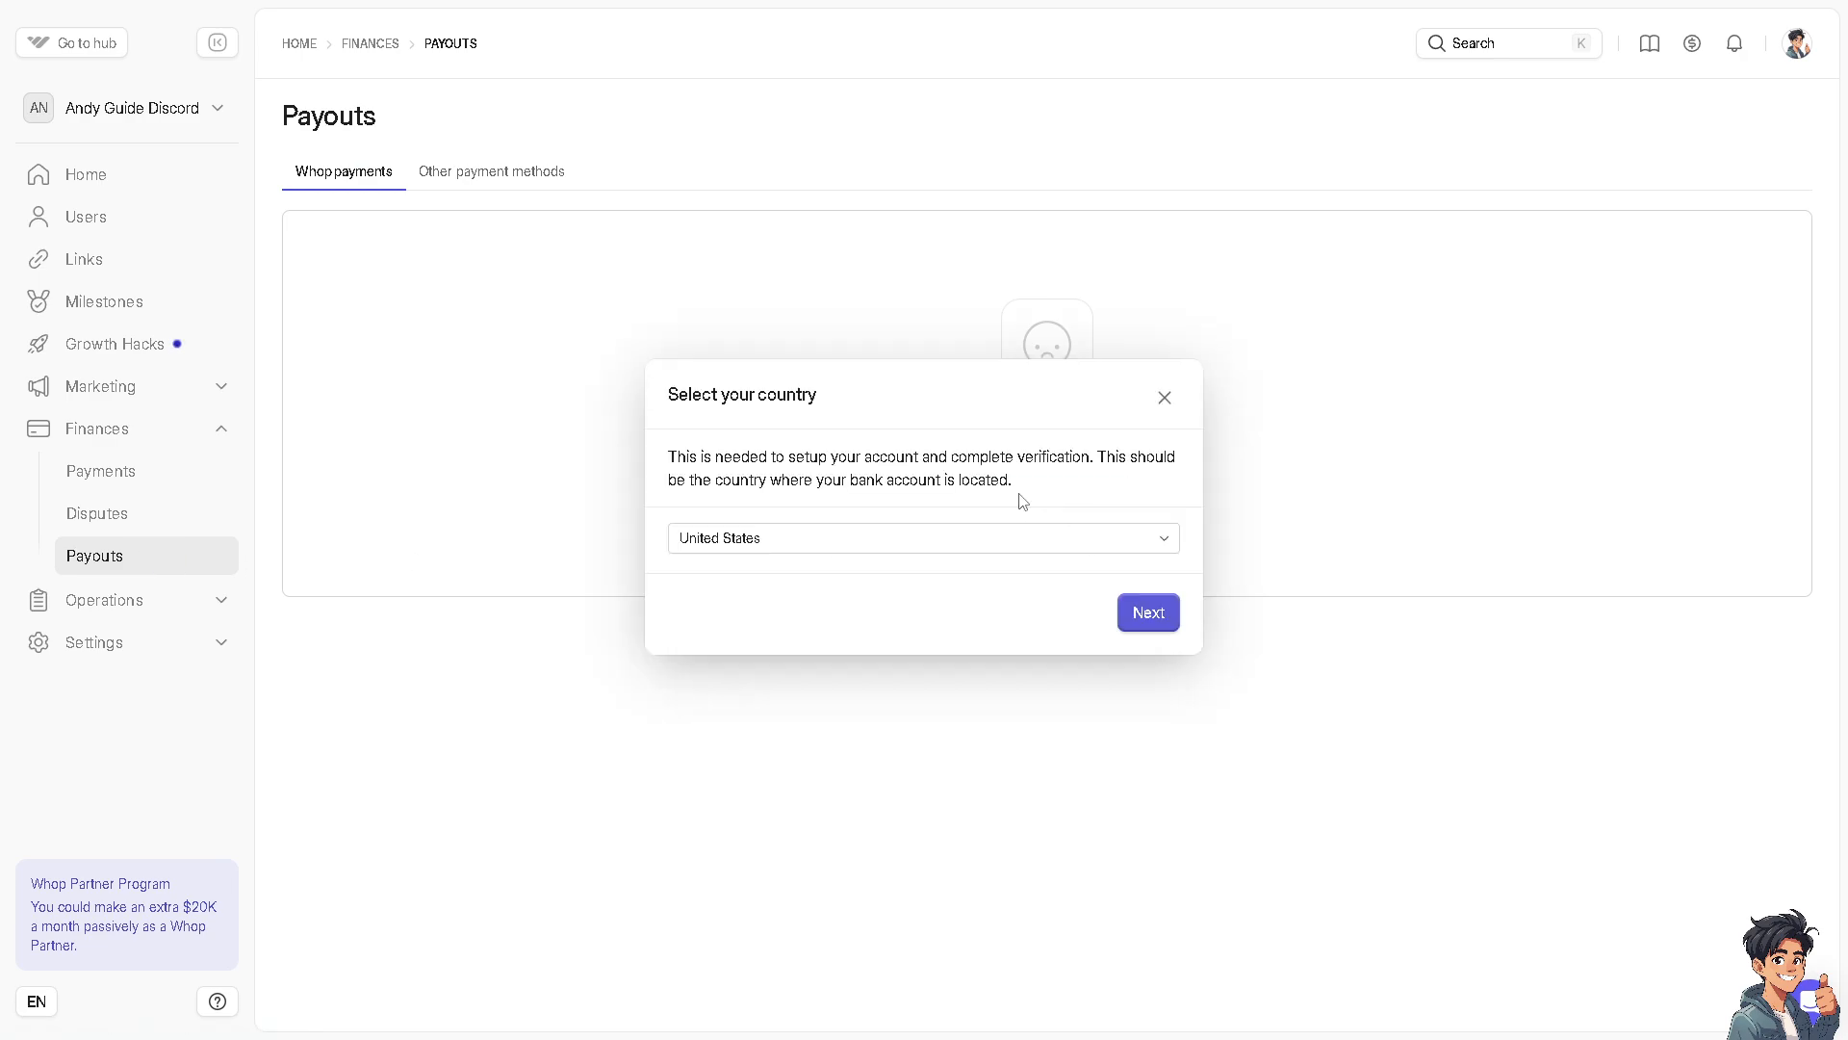
pyautogui.click(826, 540)
pyautogui.click(825, 536)
pyautogui.click(1169, 614)
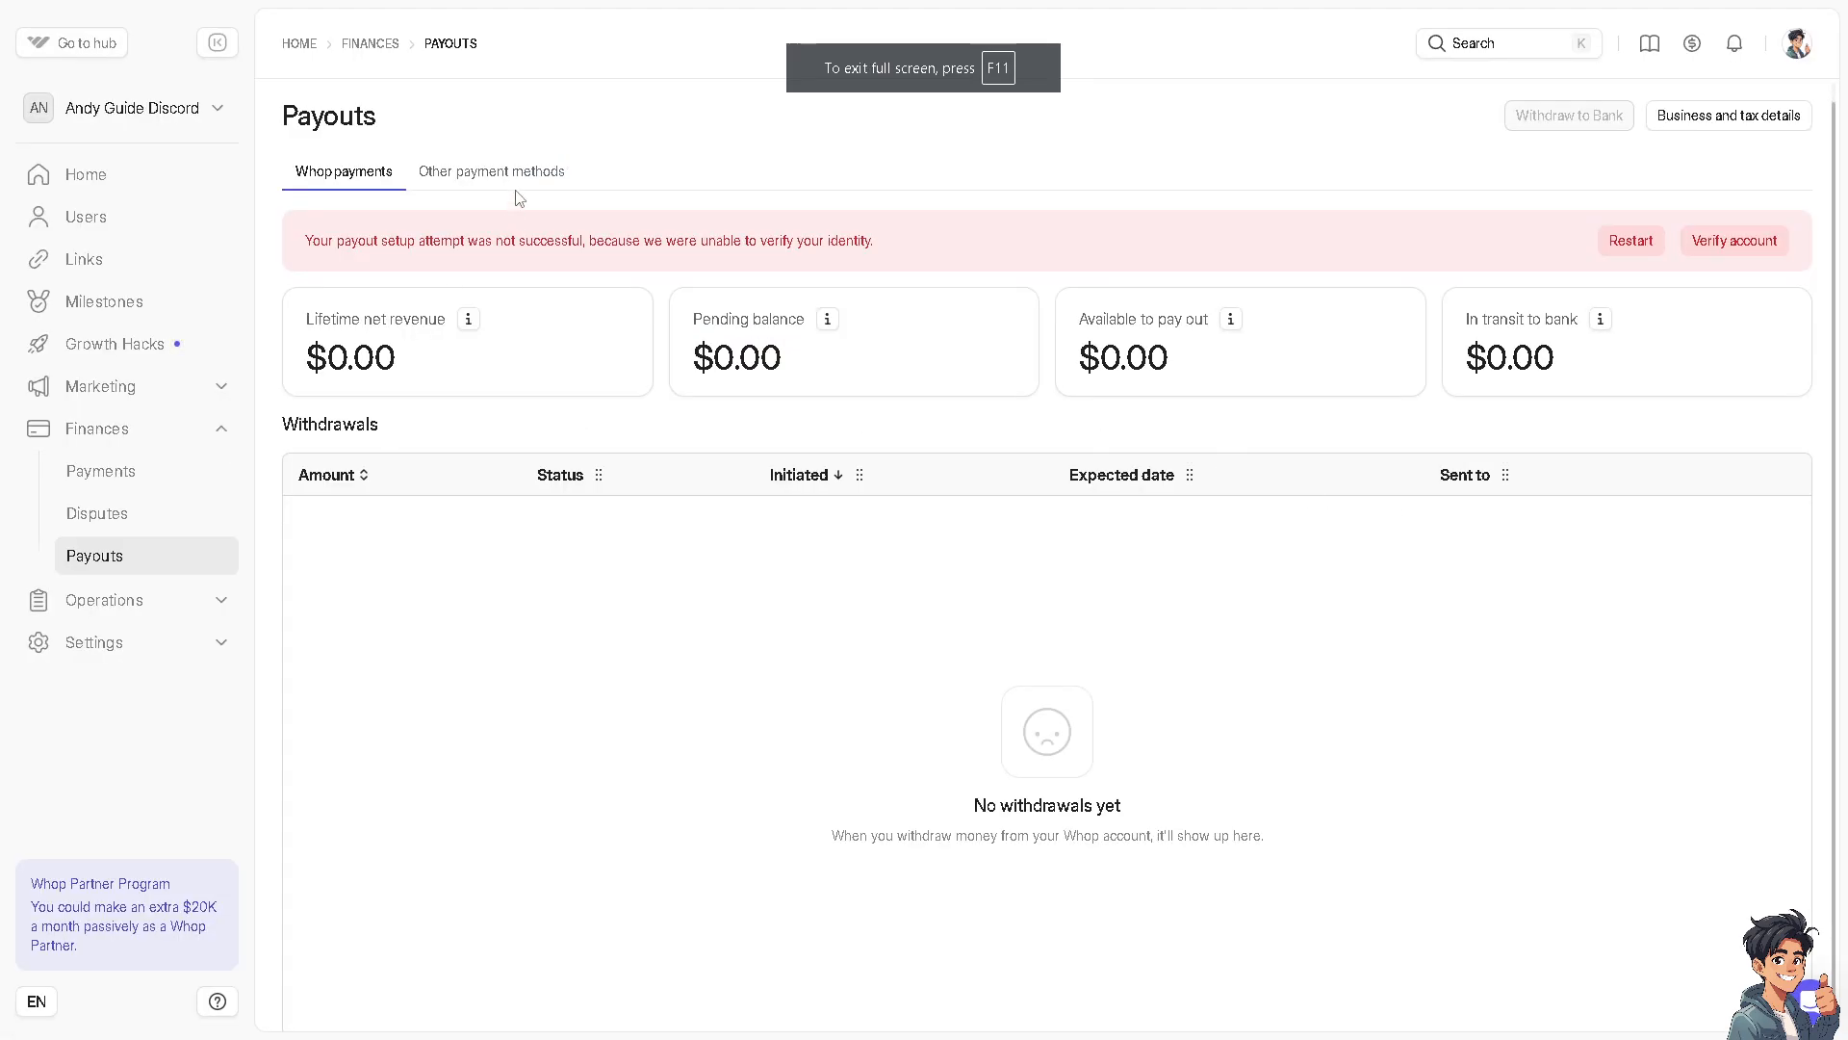
# Start connecting a PayPal account to accept PayPal payments, keeping United States as the country or region
pyautogui.click(517, 178)
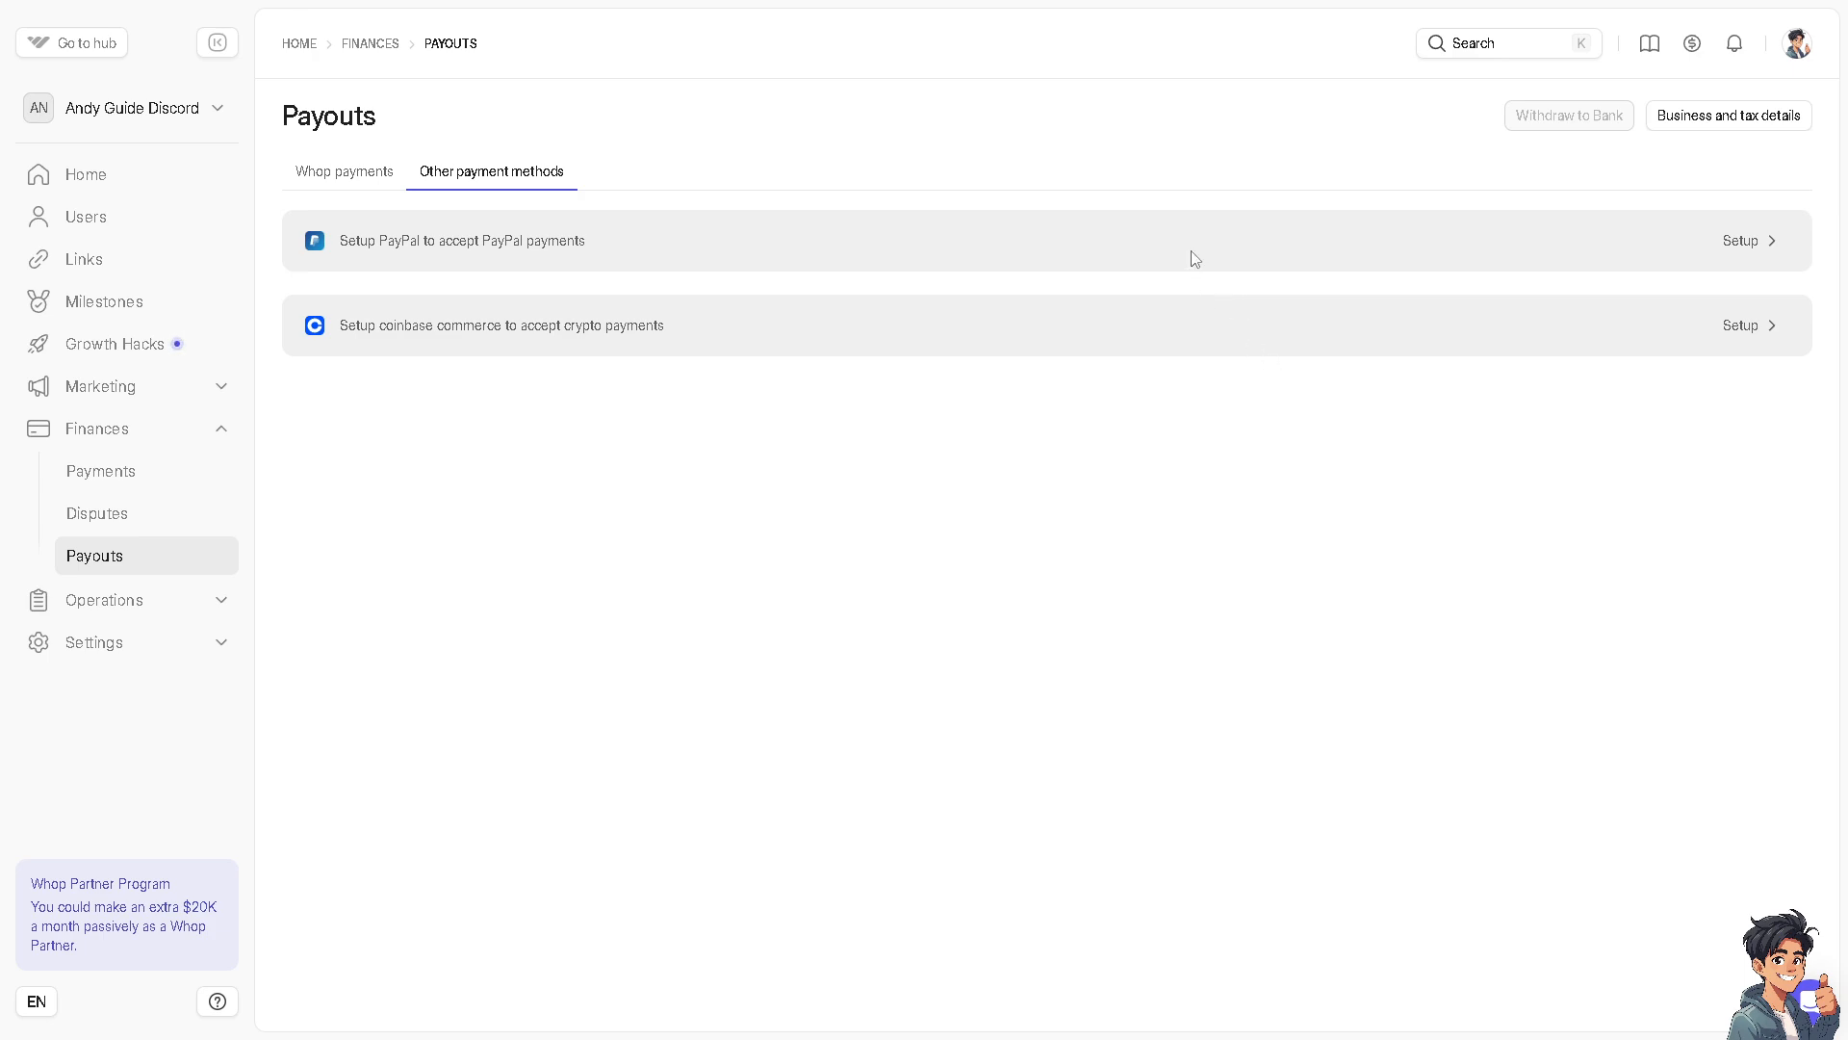
pyautogui.click(1732, 241)
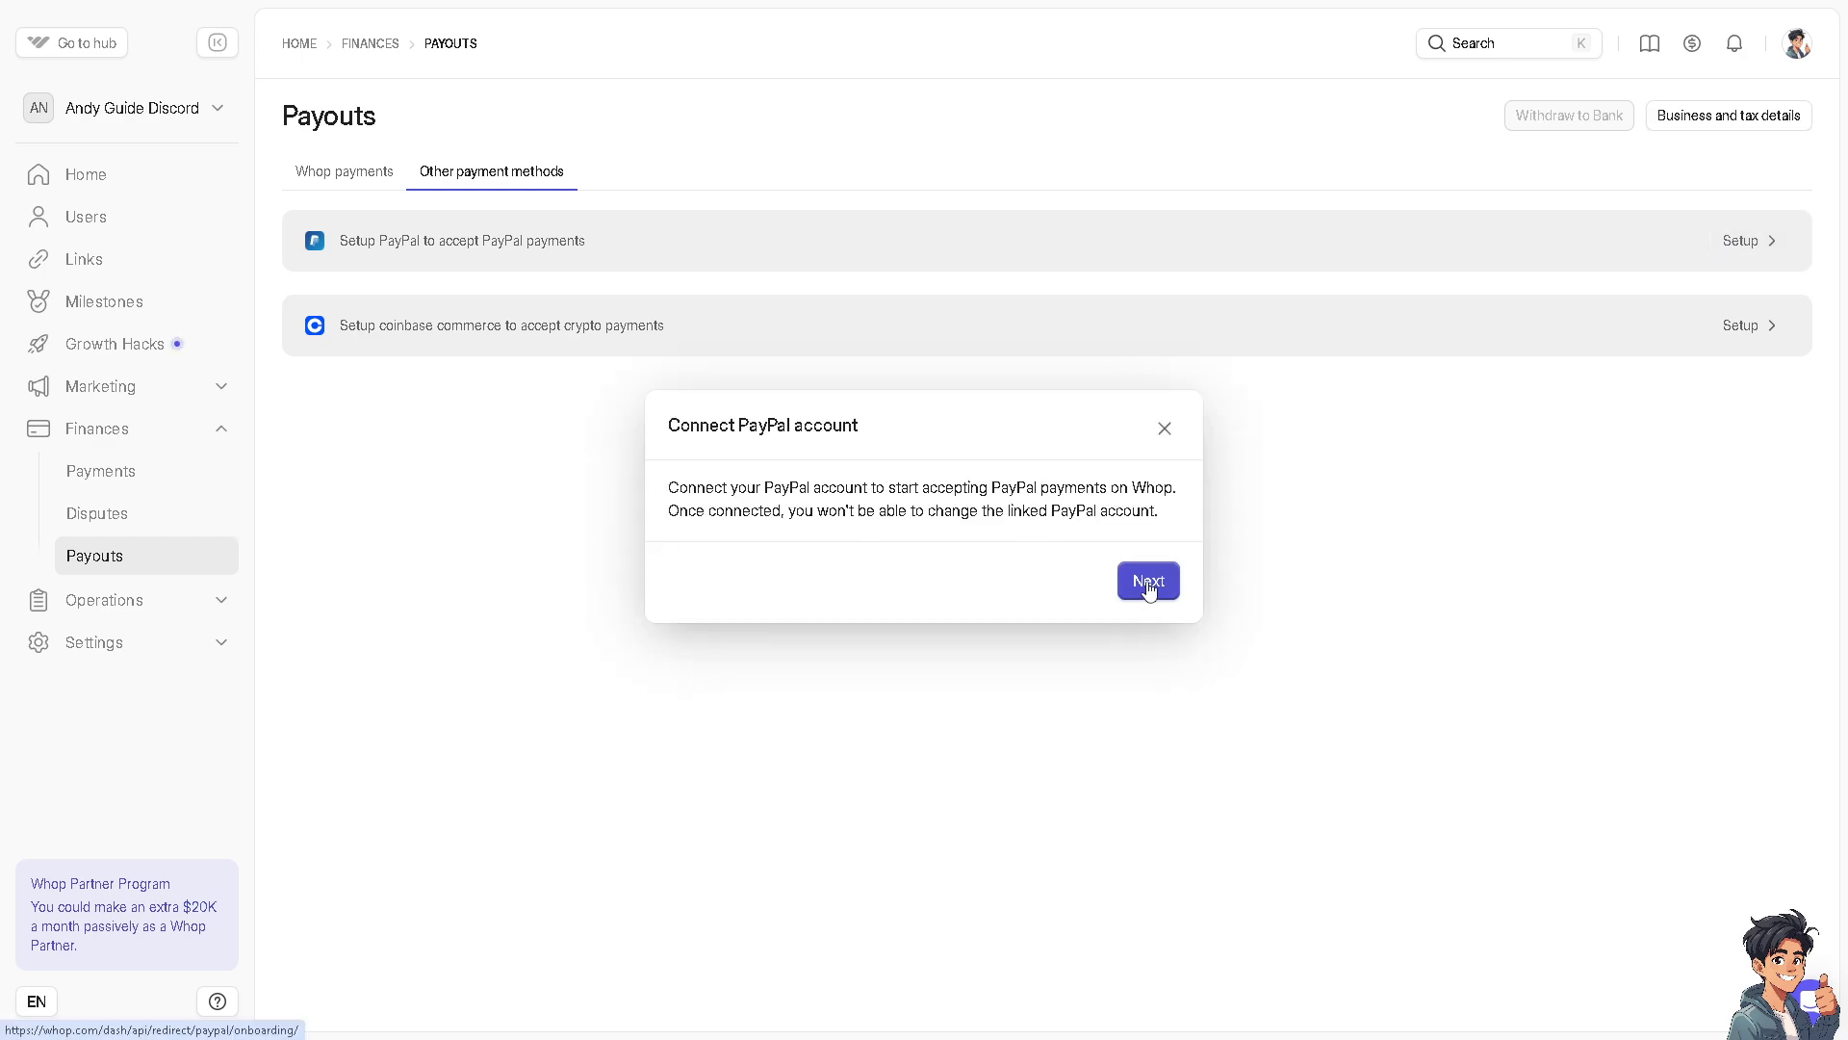
pyautogui.click(1148, 583)
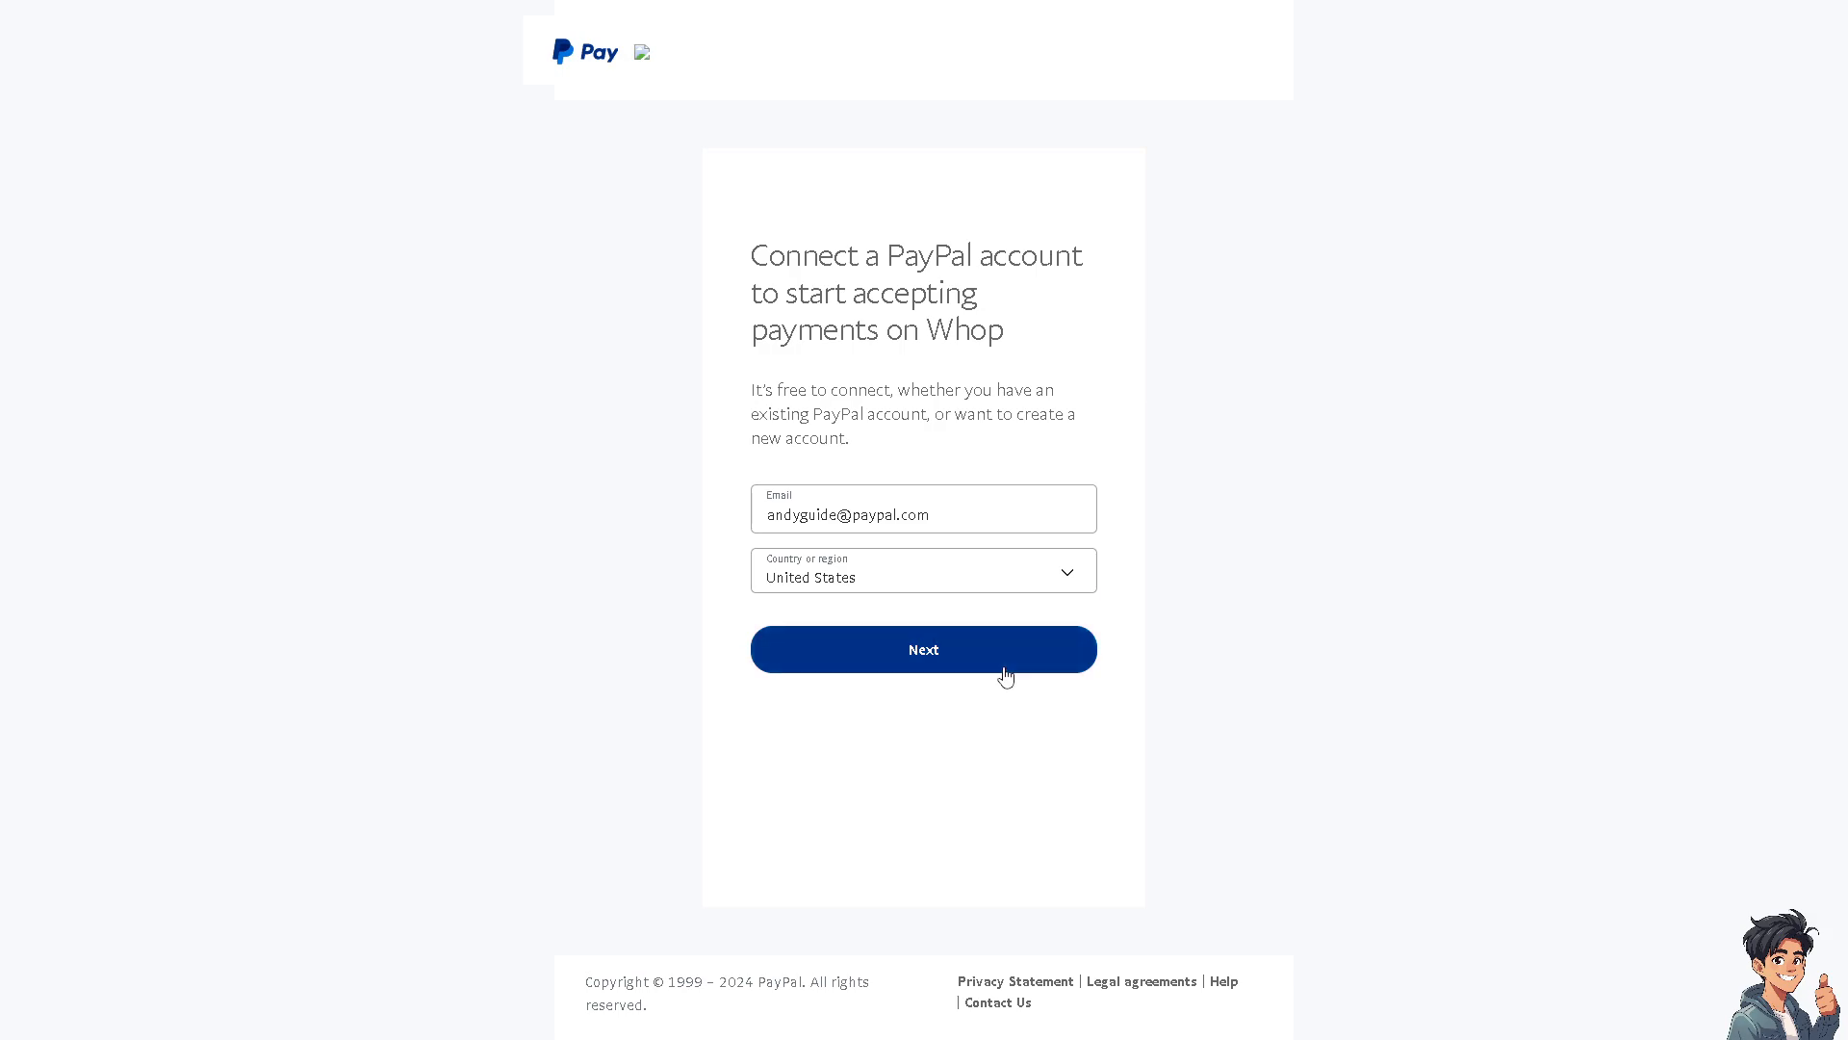
pyautogui.click(1005, 672)
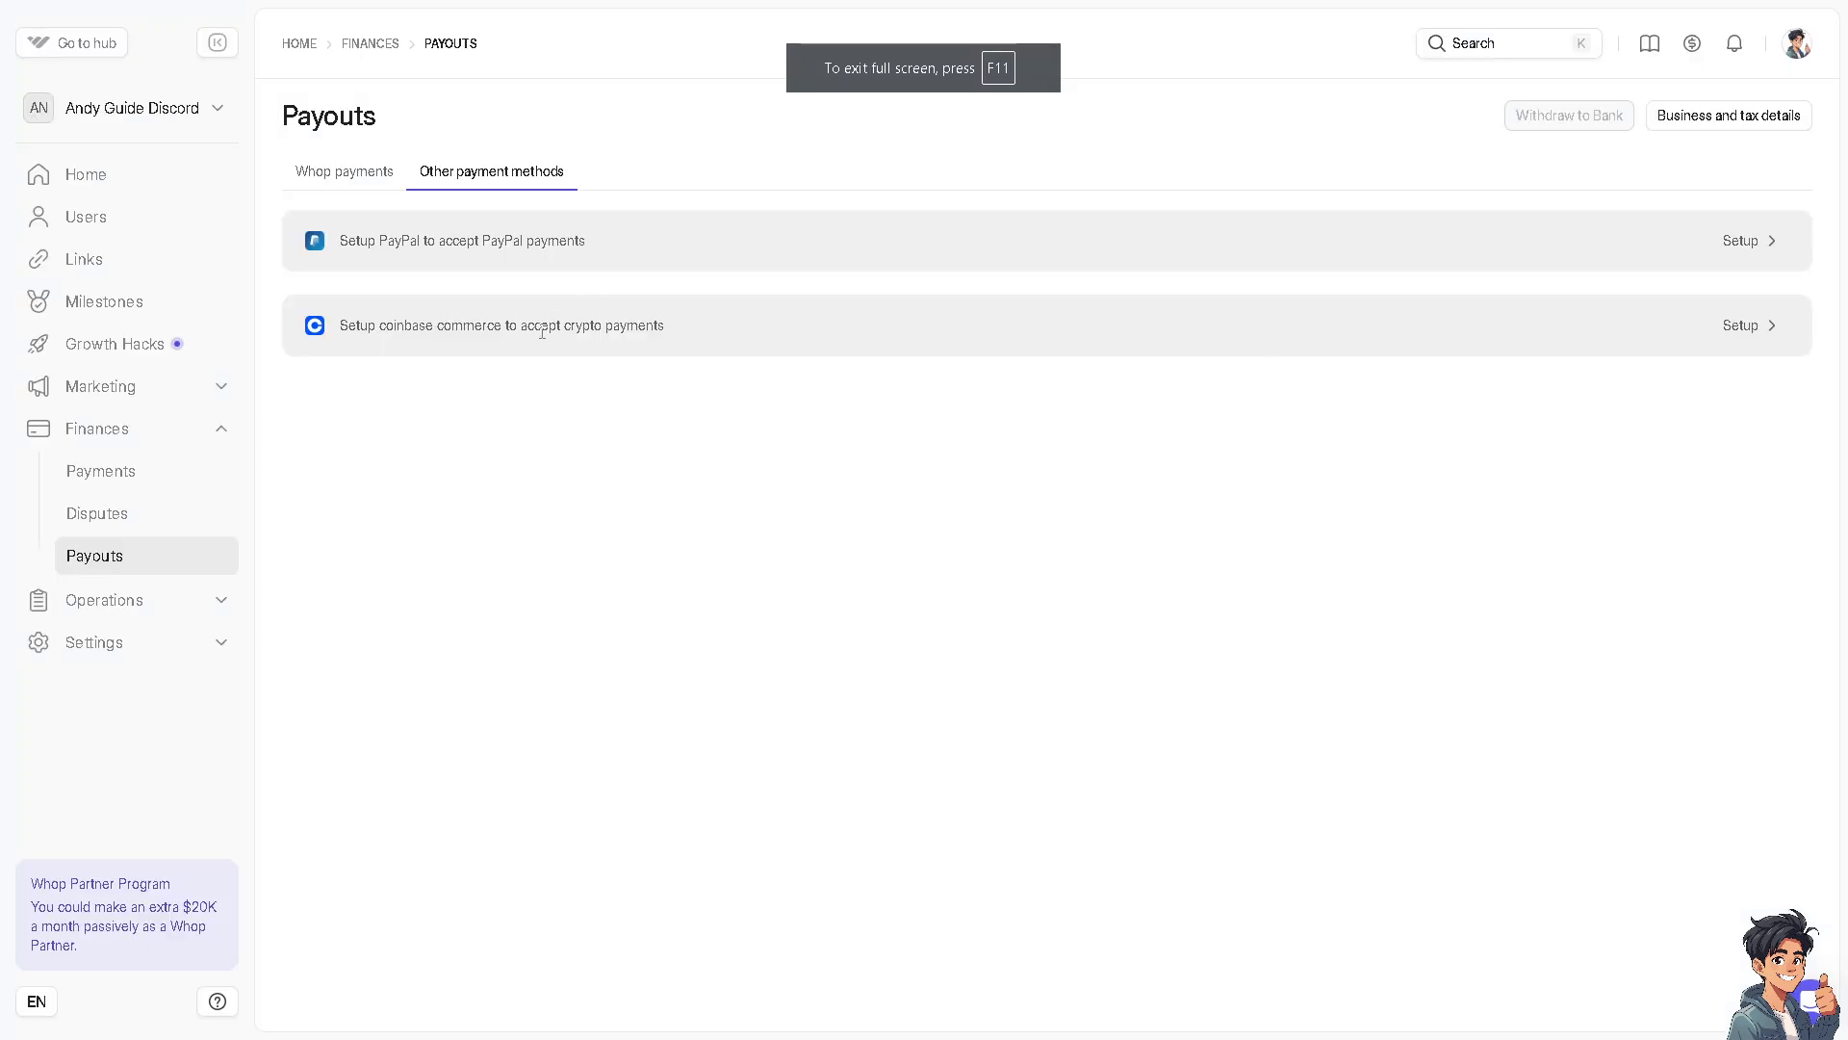
# Open the Coinbase Commerce setup for crypto payments and close it without entering keys
pyautogui.click(1735, 326)
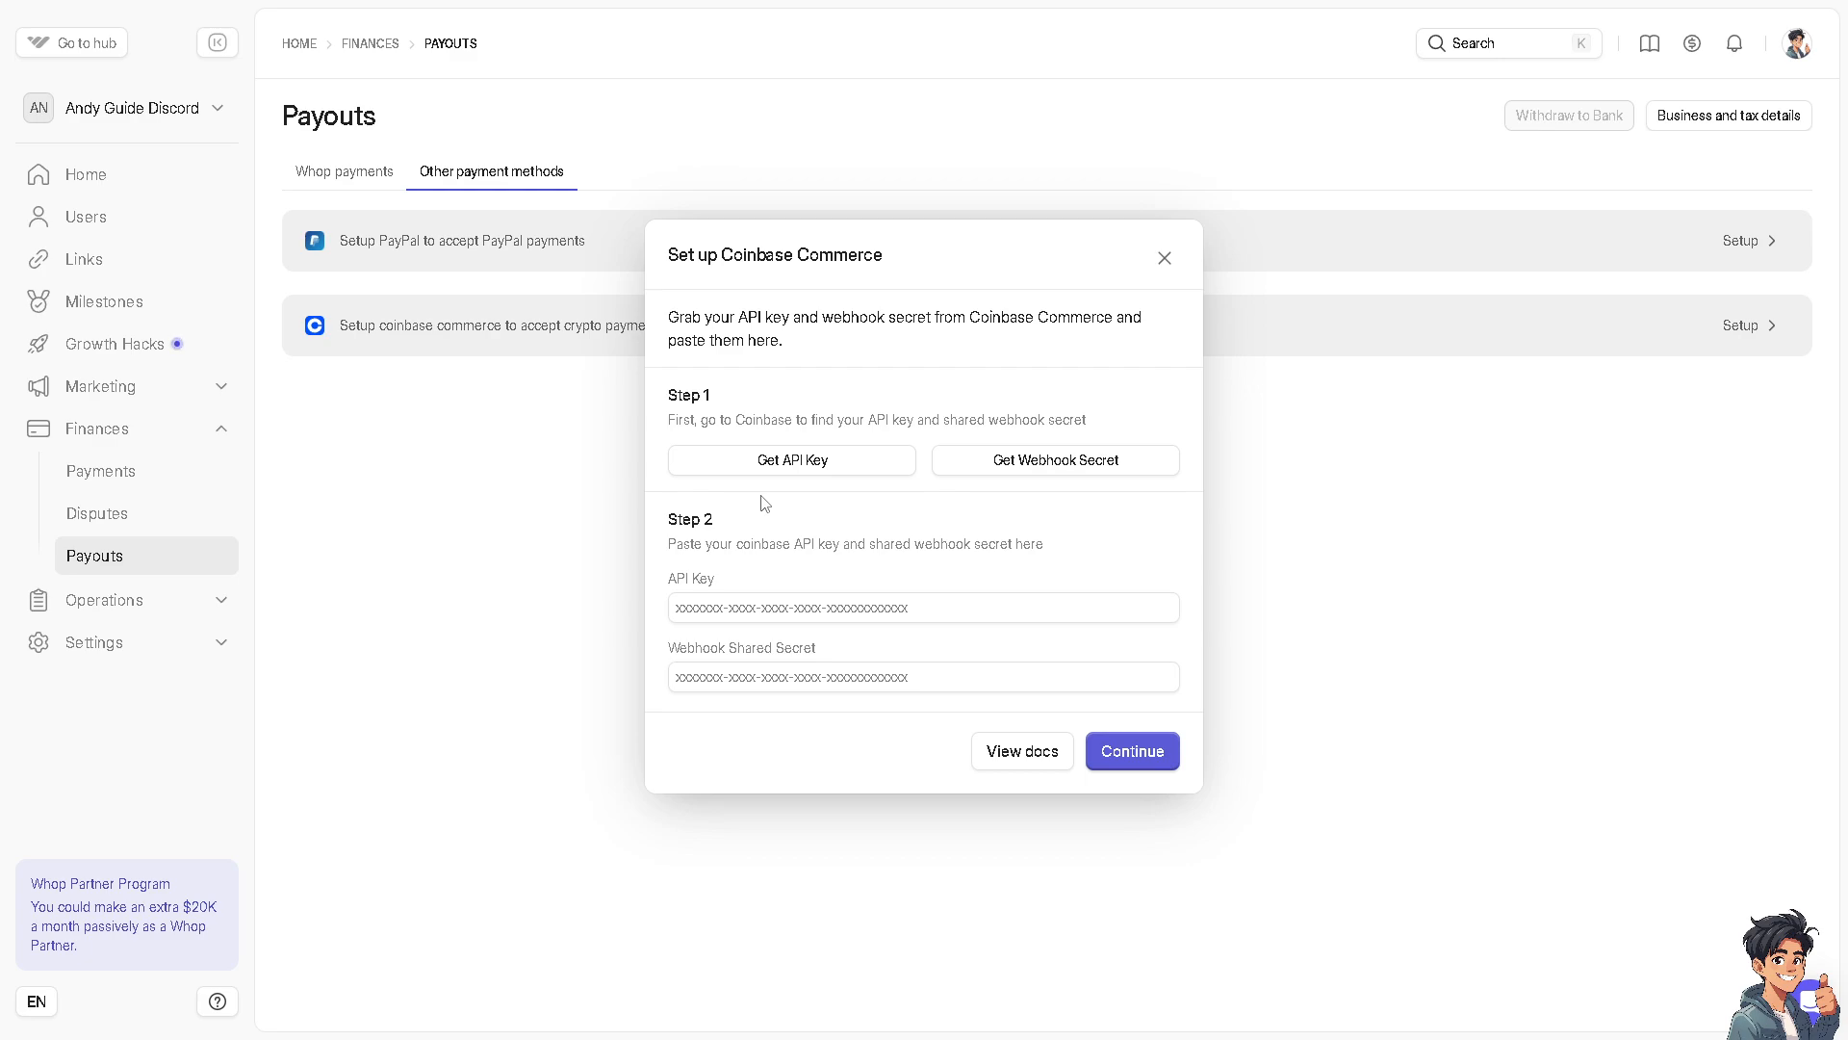
pyautogui.click(1250, 270)
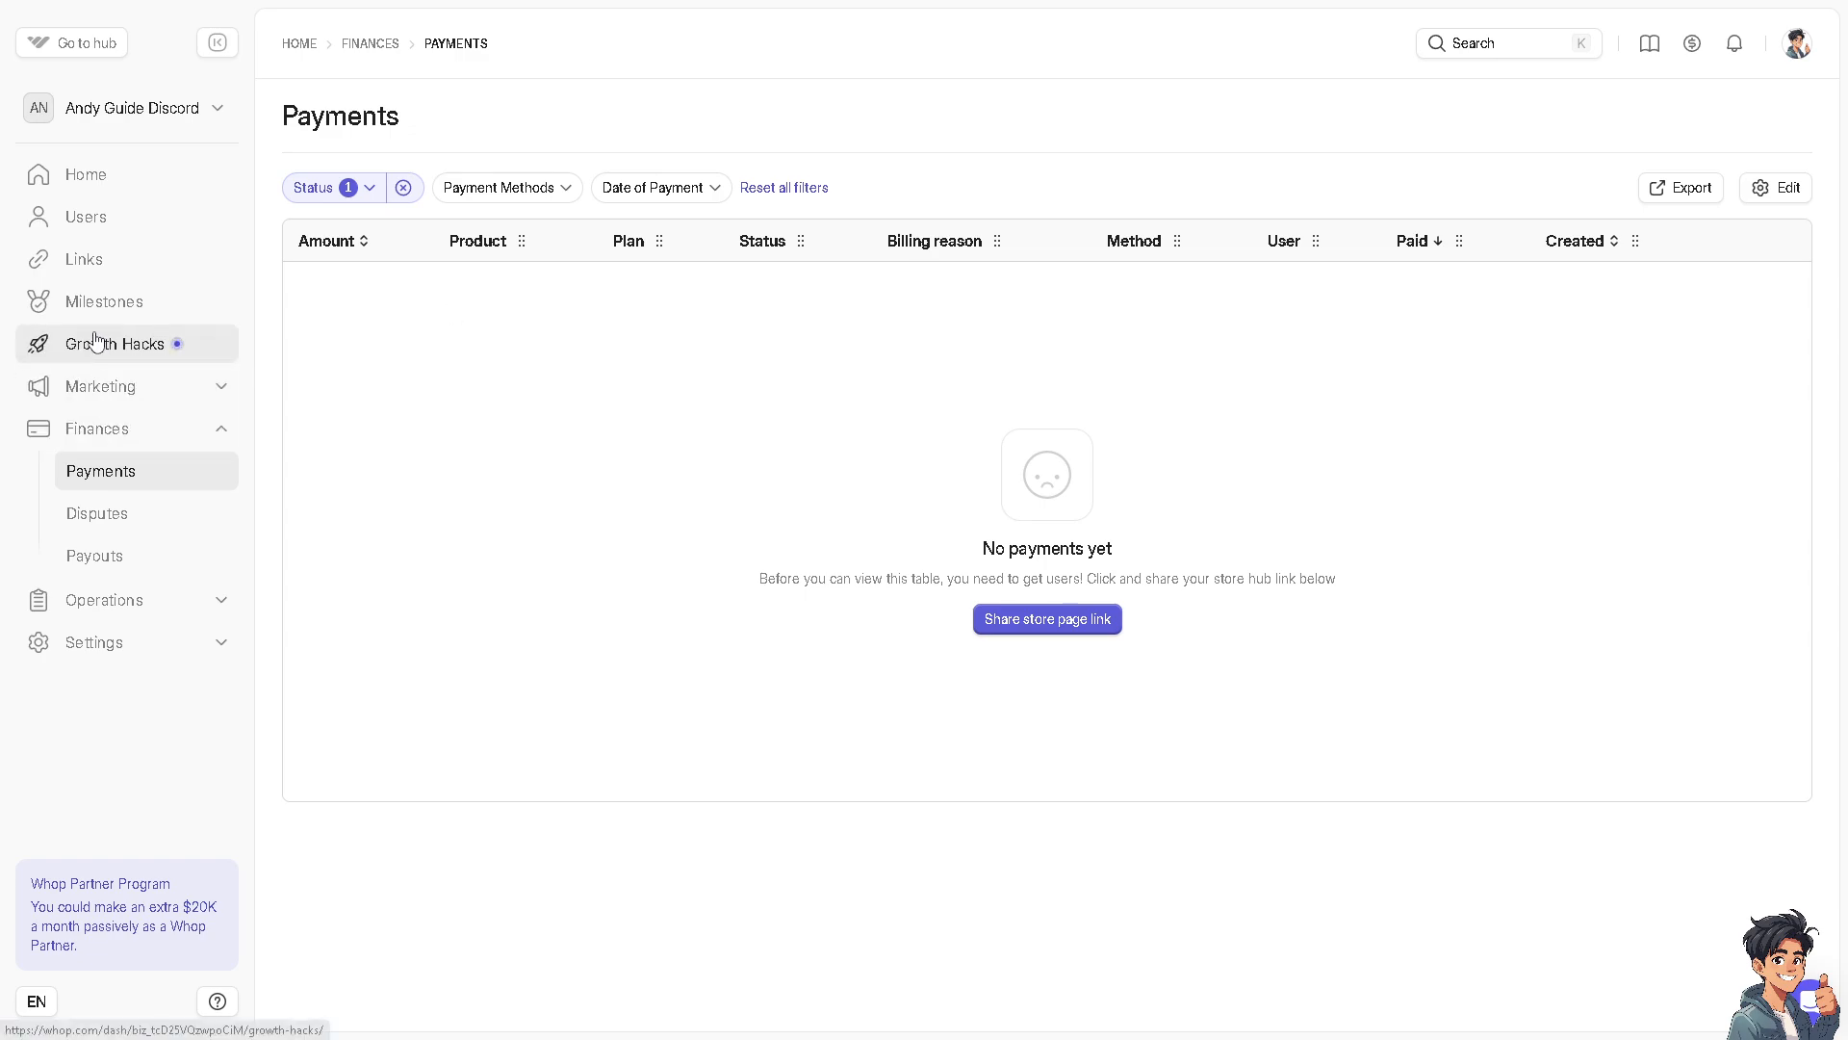
# Browse the Links page, the create checkout link panel, the Users page and the dashboard home
pyautogui.click(87, 272)
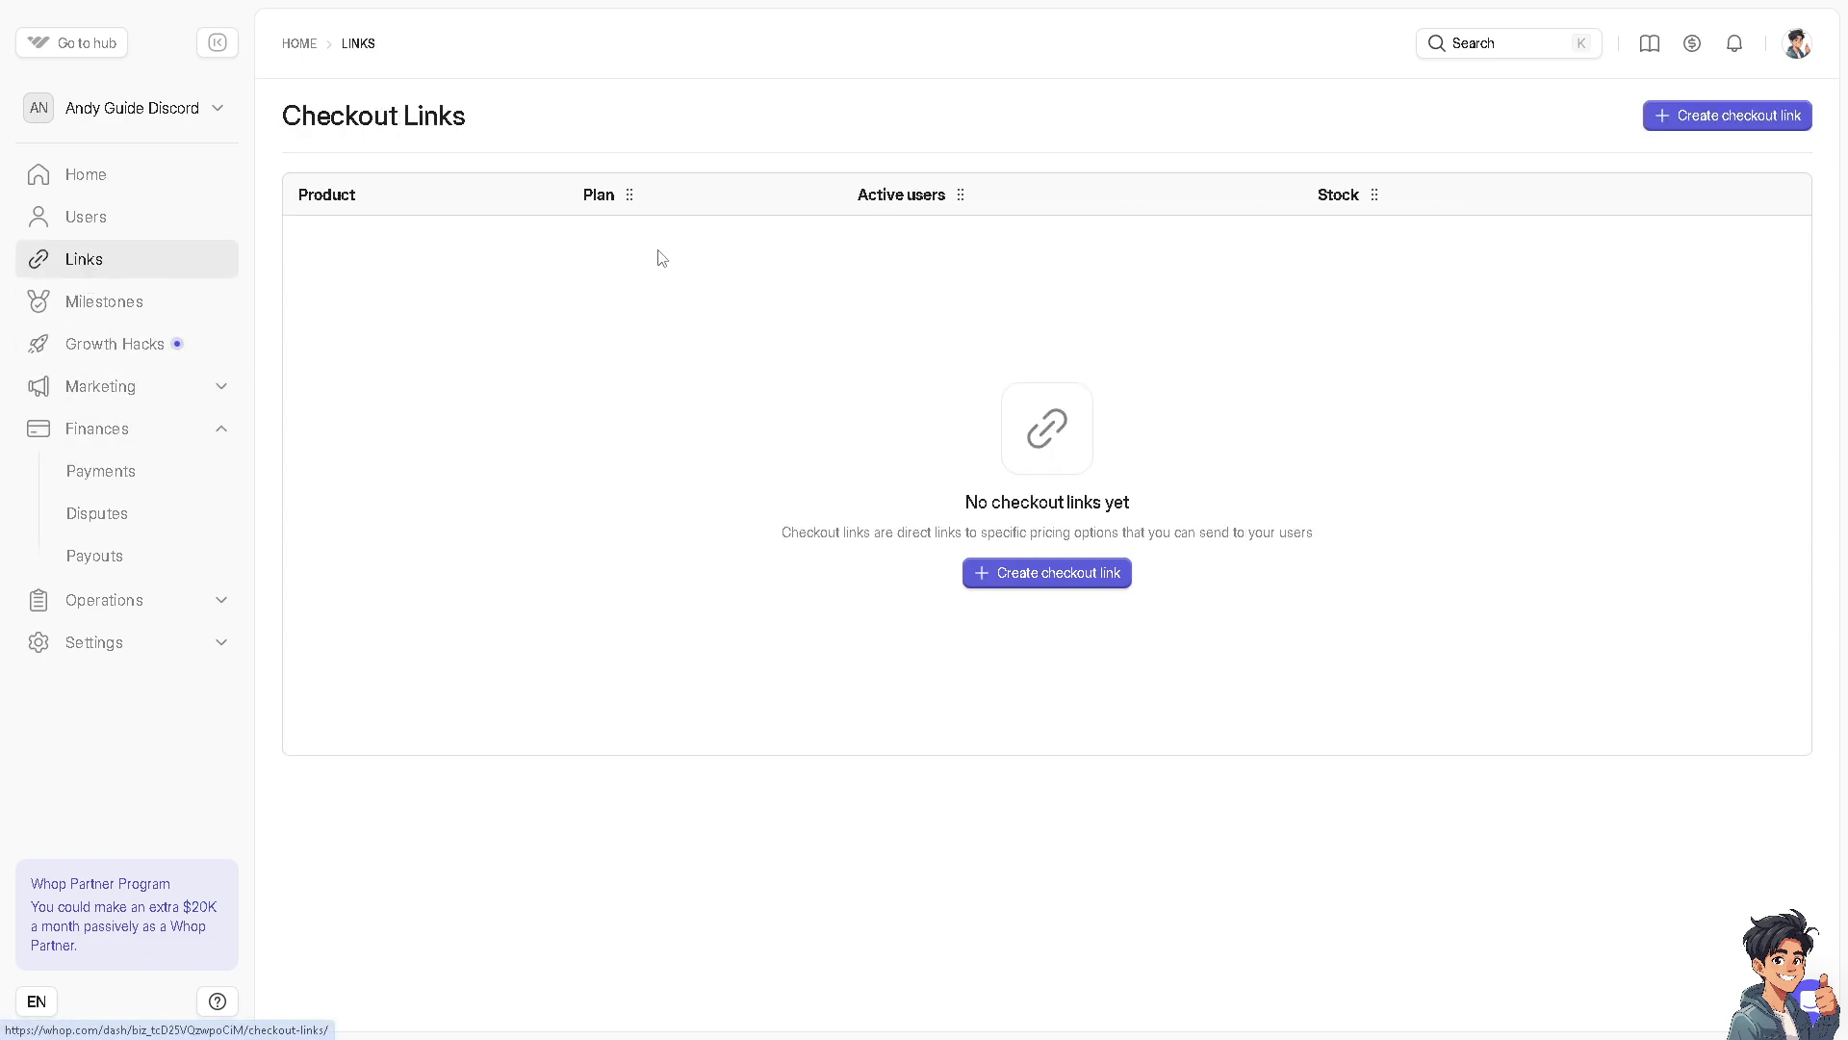
pyautogui.moveTo(631, 196)
pyautogui.mouseDown()
pyautogui.moveTo(425, 177)
pyautogui.moveTo(352, 215)
pyautogui.moveTo(641, 207)
pyautogui.mouseUp()
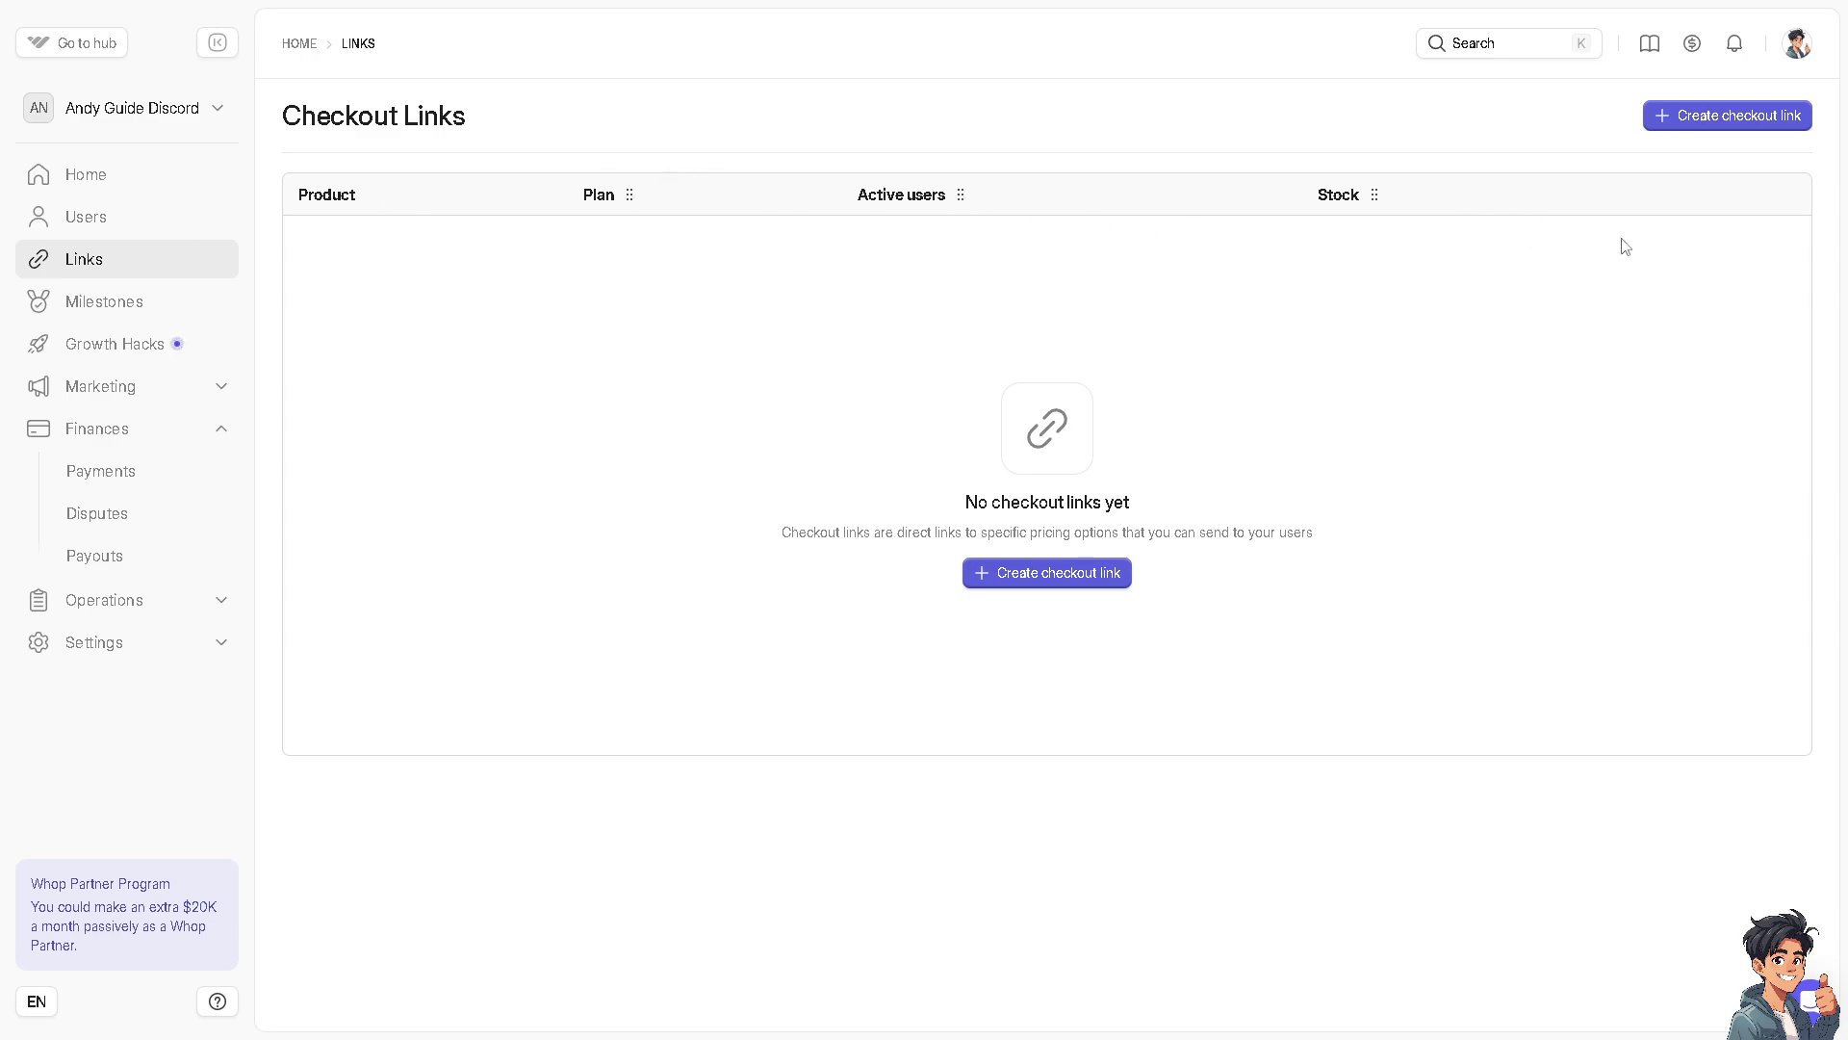
pyautogui.click(1070, 575)
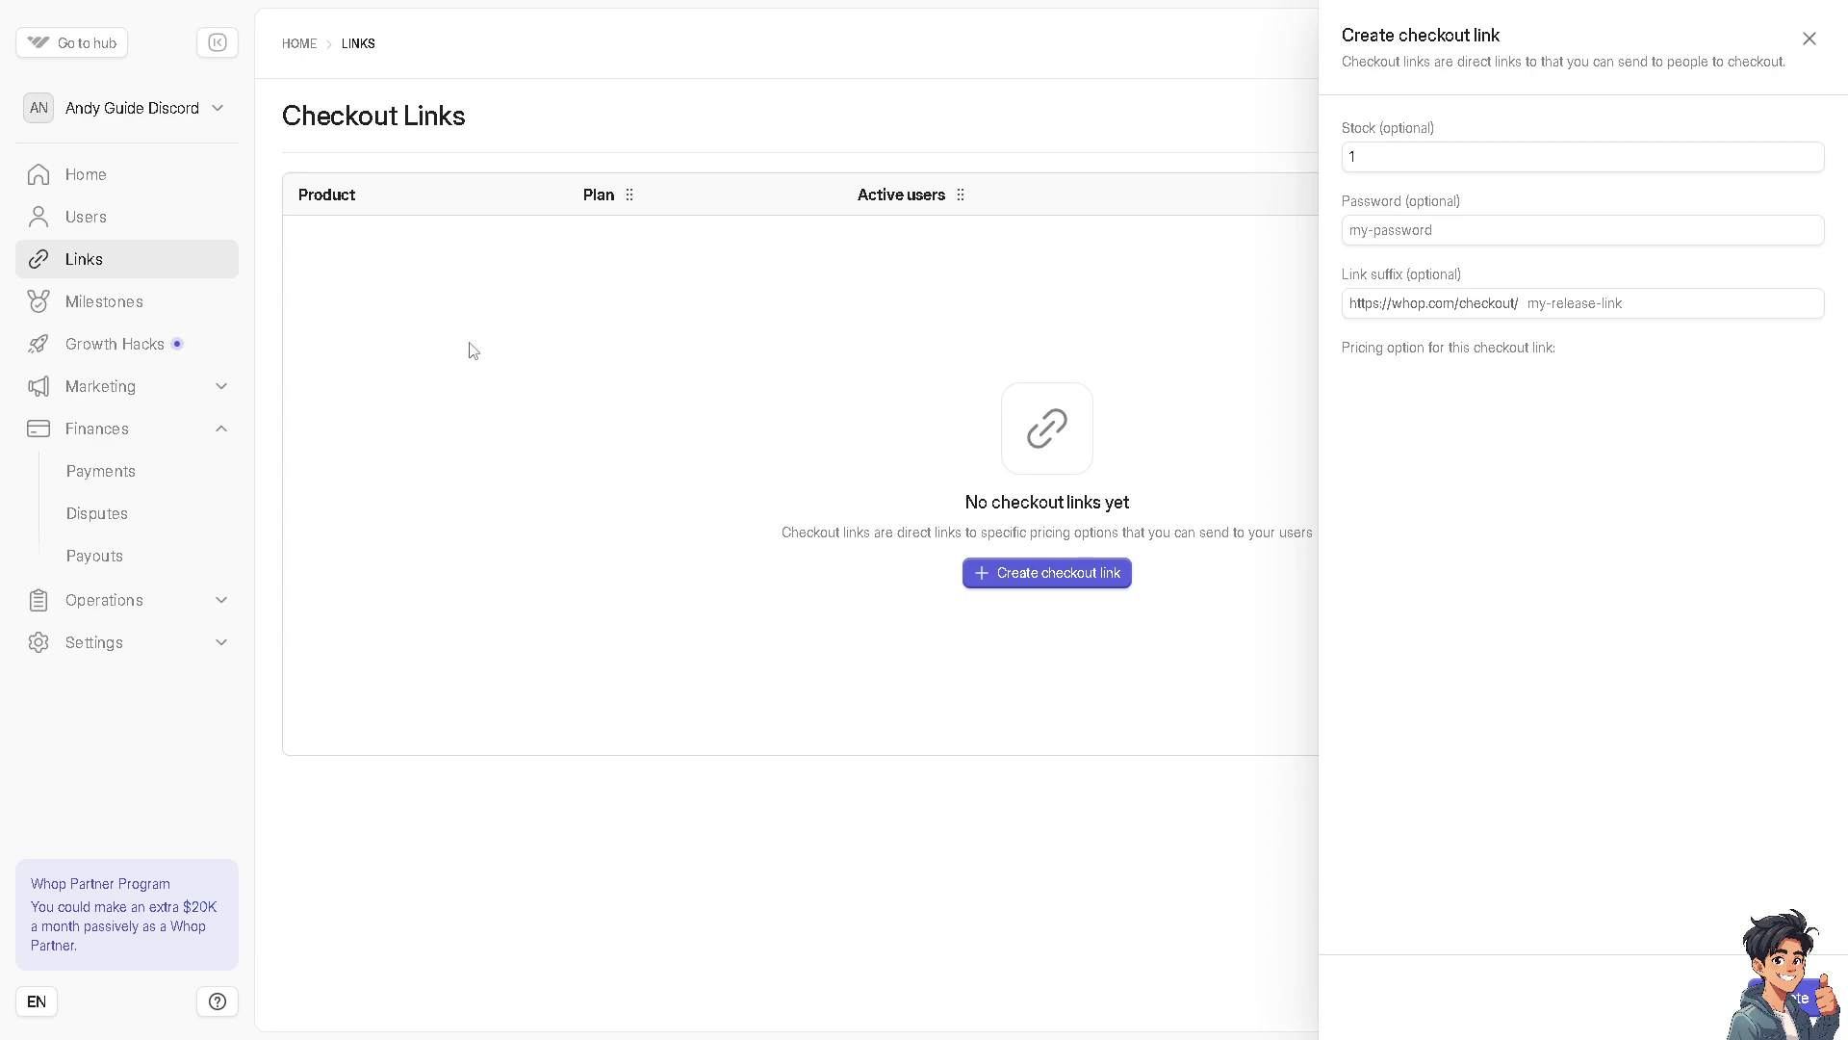
pyautogui.press('Escape')
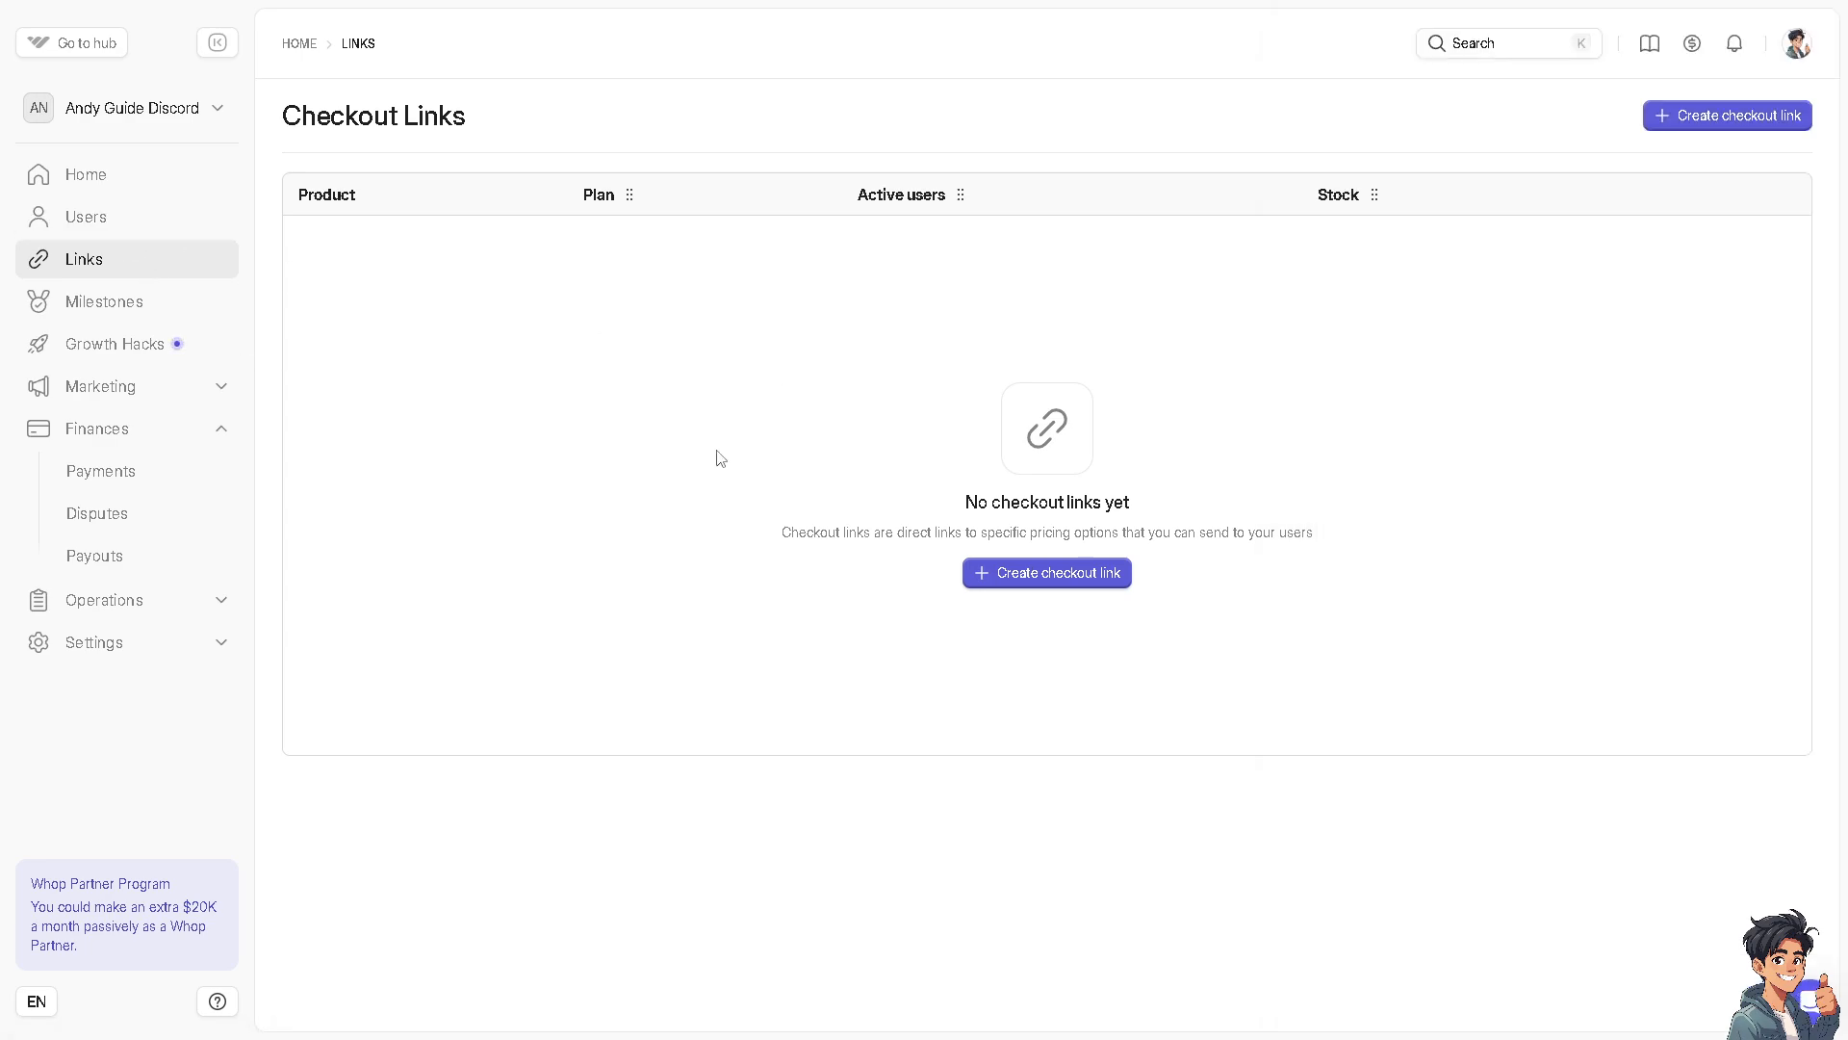
pyautogui.click(113, 225)
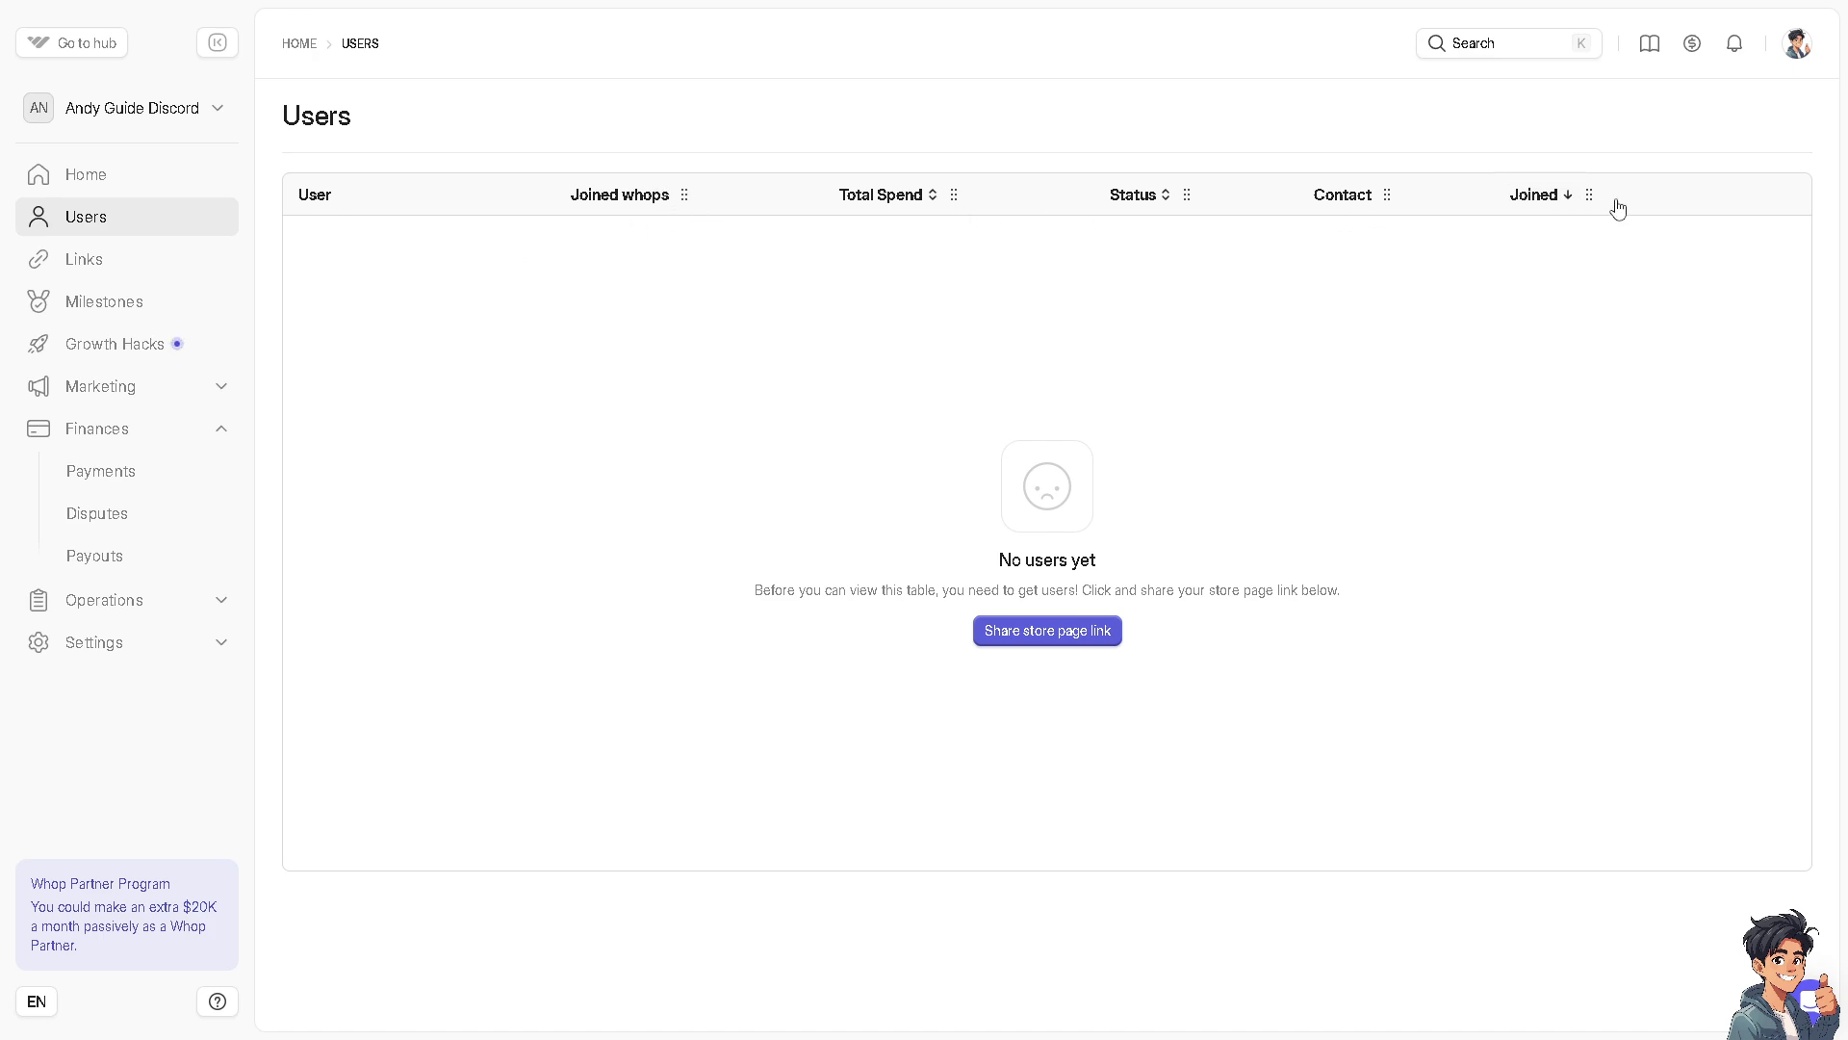
pyautogui.click(121, 184)
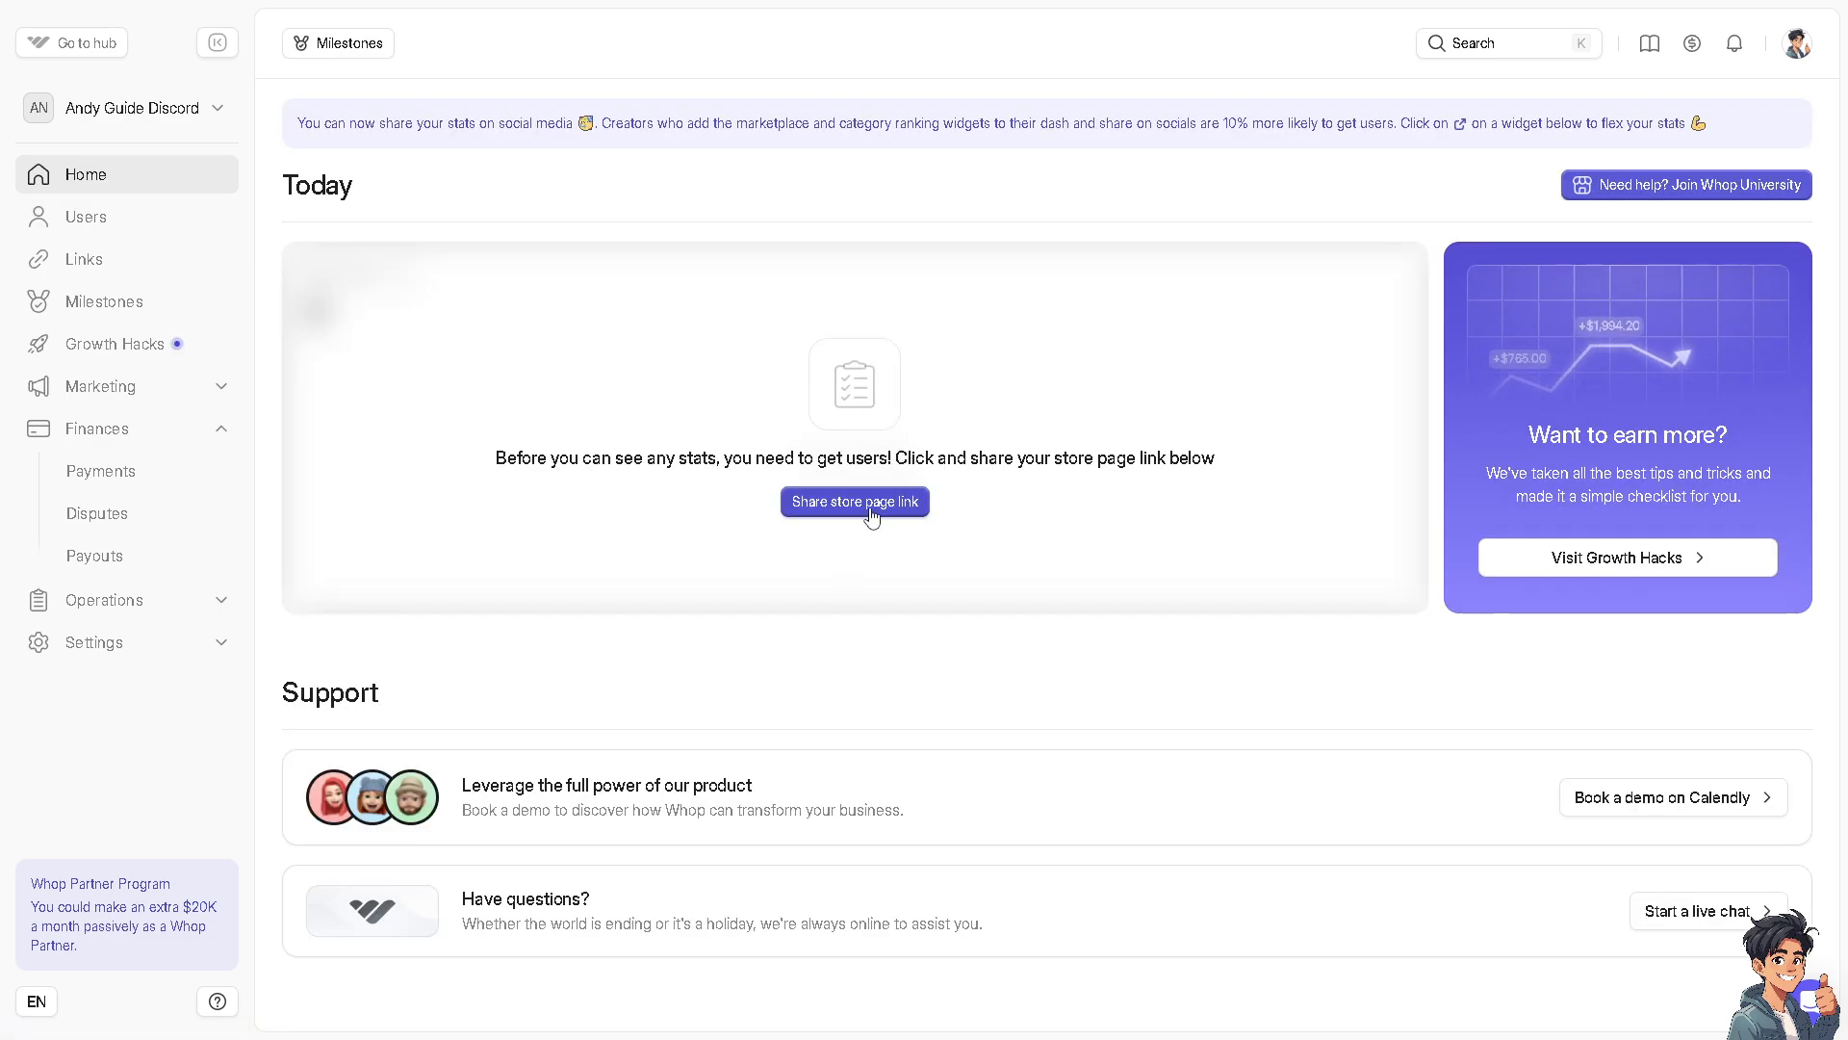
pyautogui.click(872, 505)
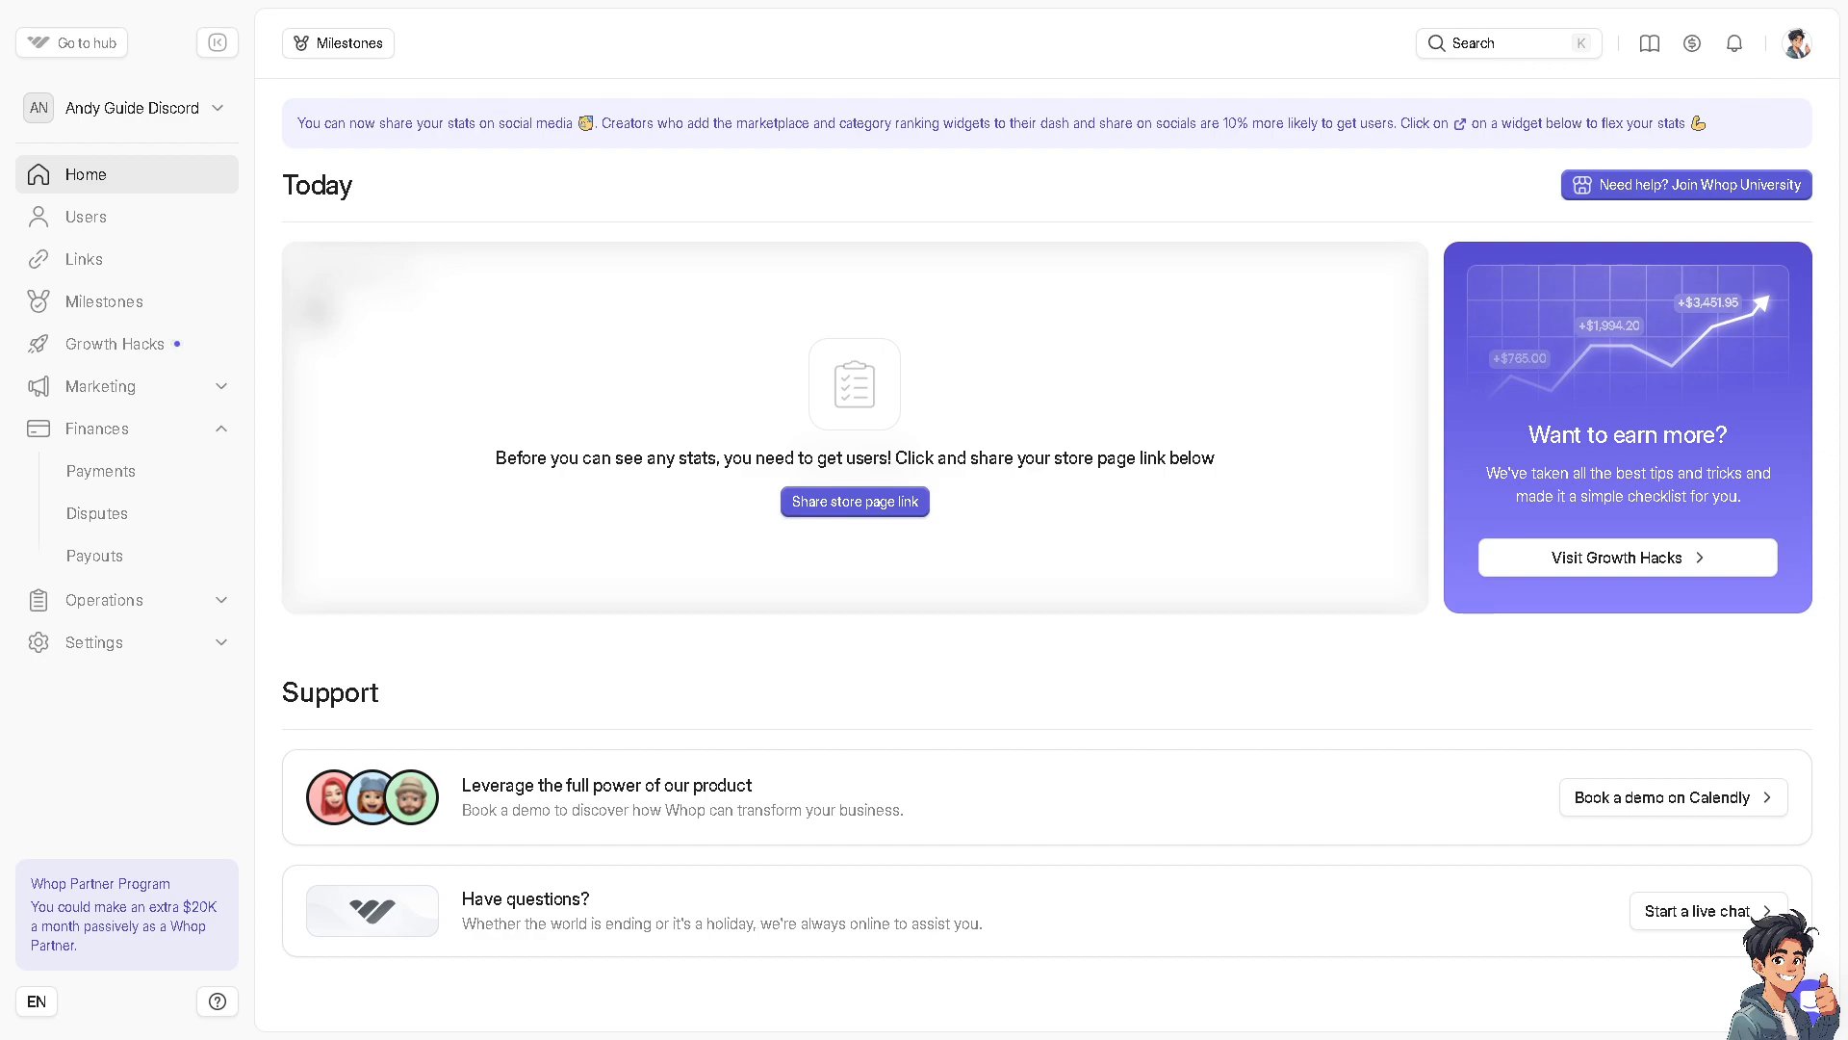
# Start a live support chat, ask to talk to a person, and send the message "How to Make a Paid Discord Server (Crypto & Credit Card) Using Whop"
pyautogui.click(1709, 913)
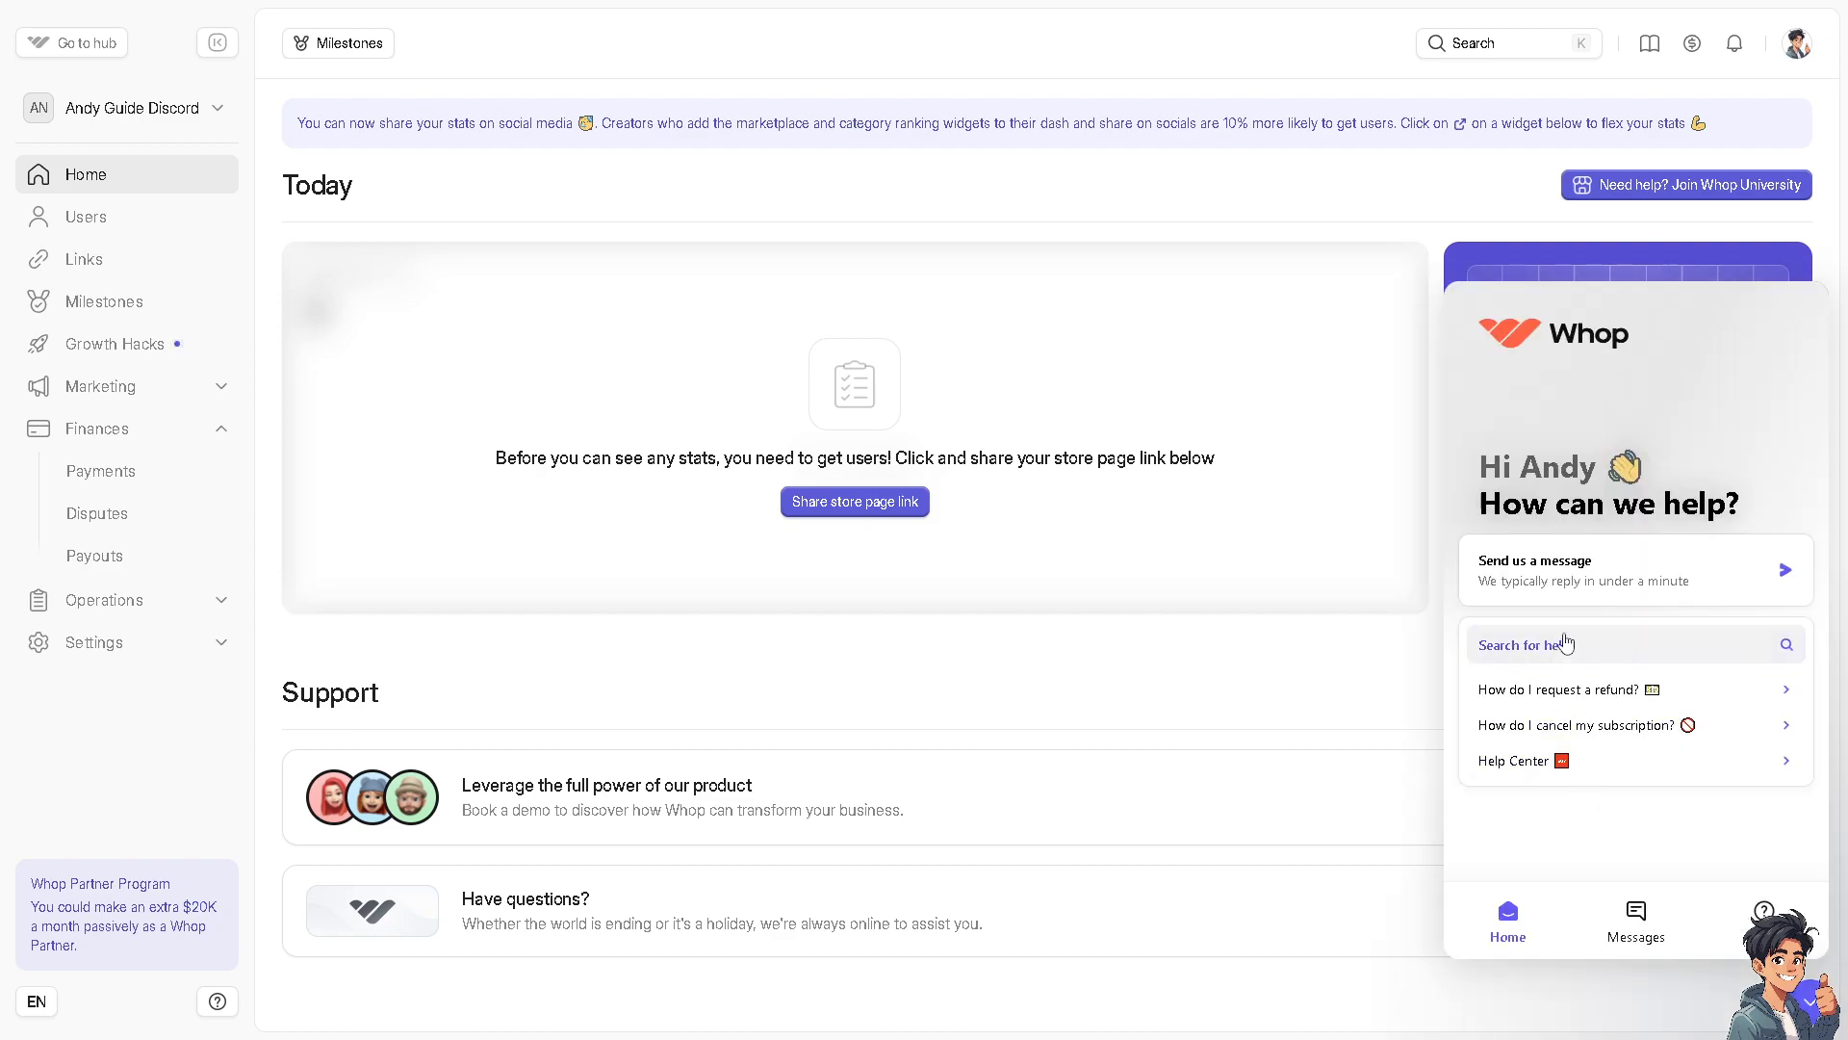
pyautogui.click(1571, 591)
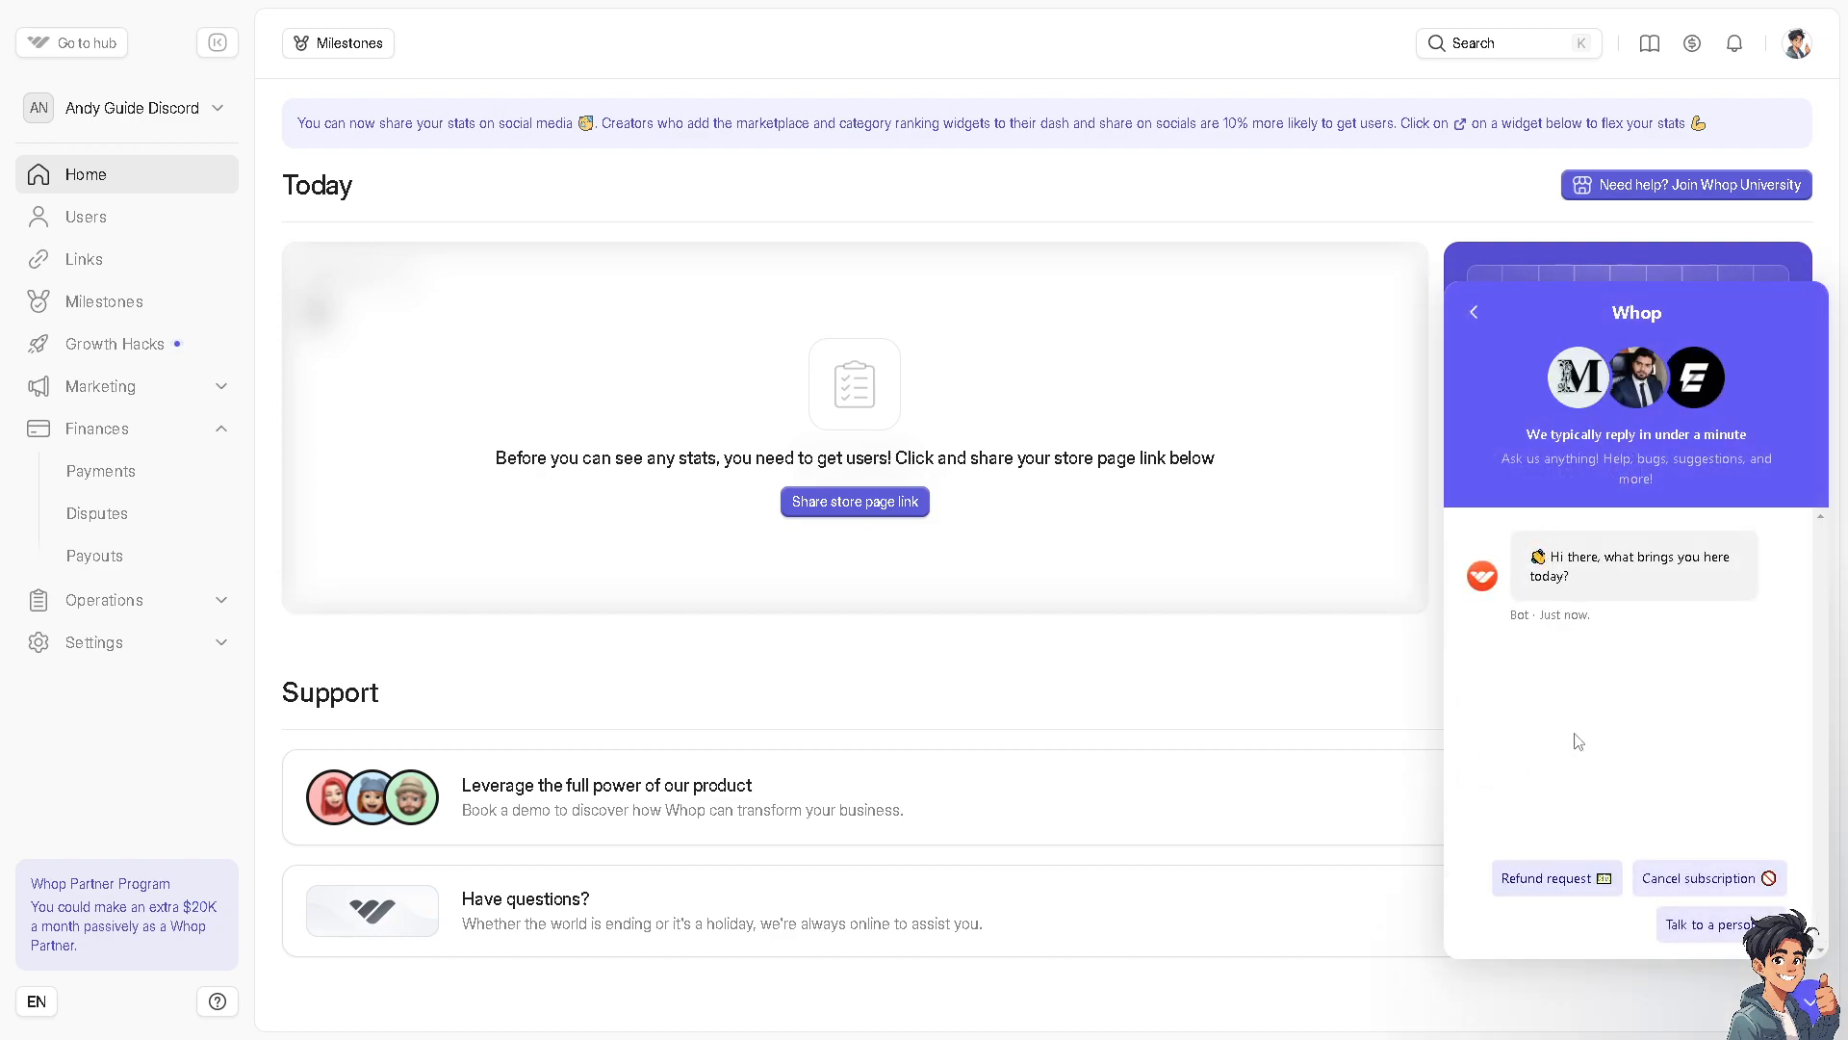
pyautogui.click(1702, 926)
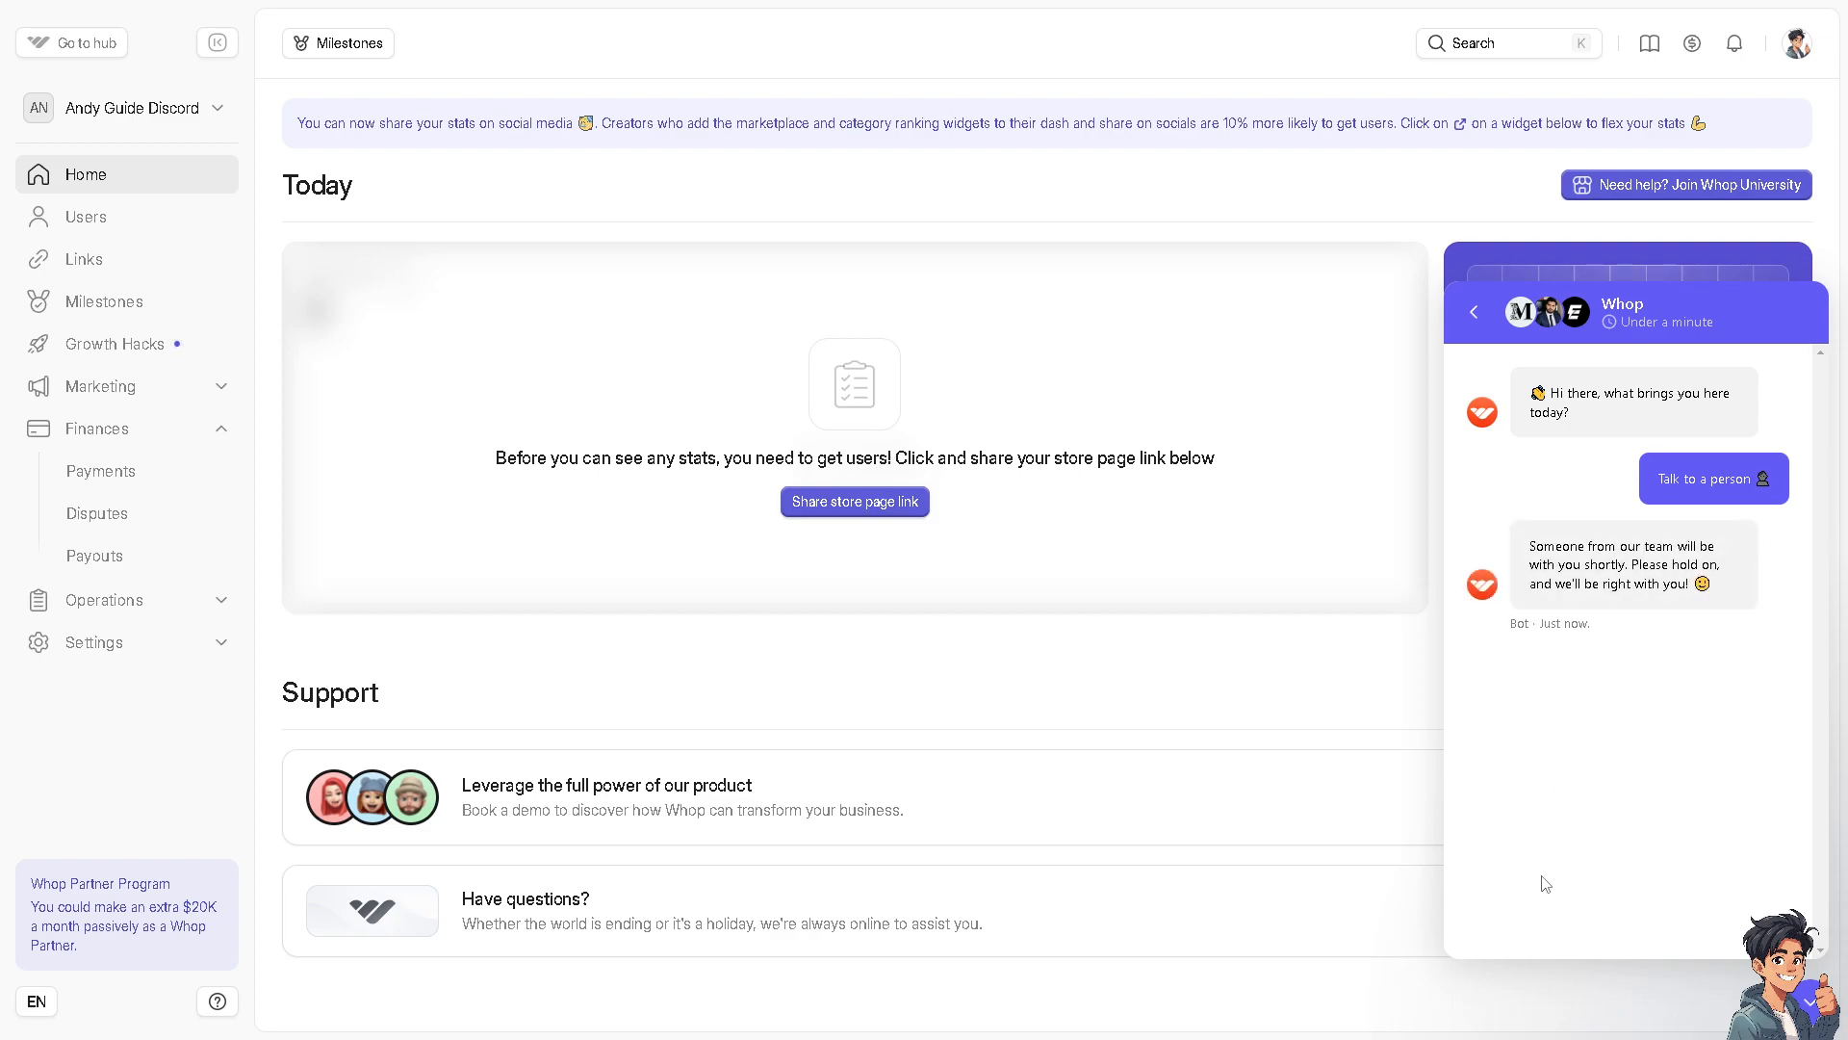
pyautogui.write('How to Make a Paid Discord Server (Crypto & Credit Card) Using Whop')
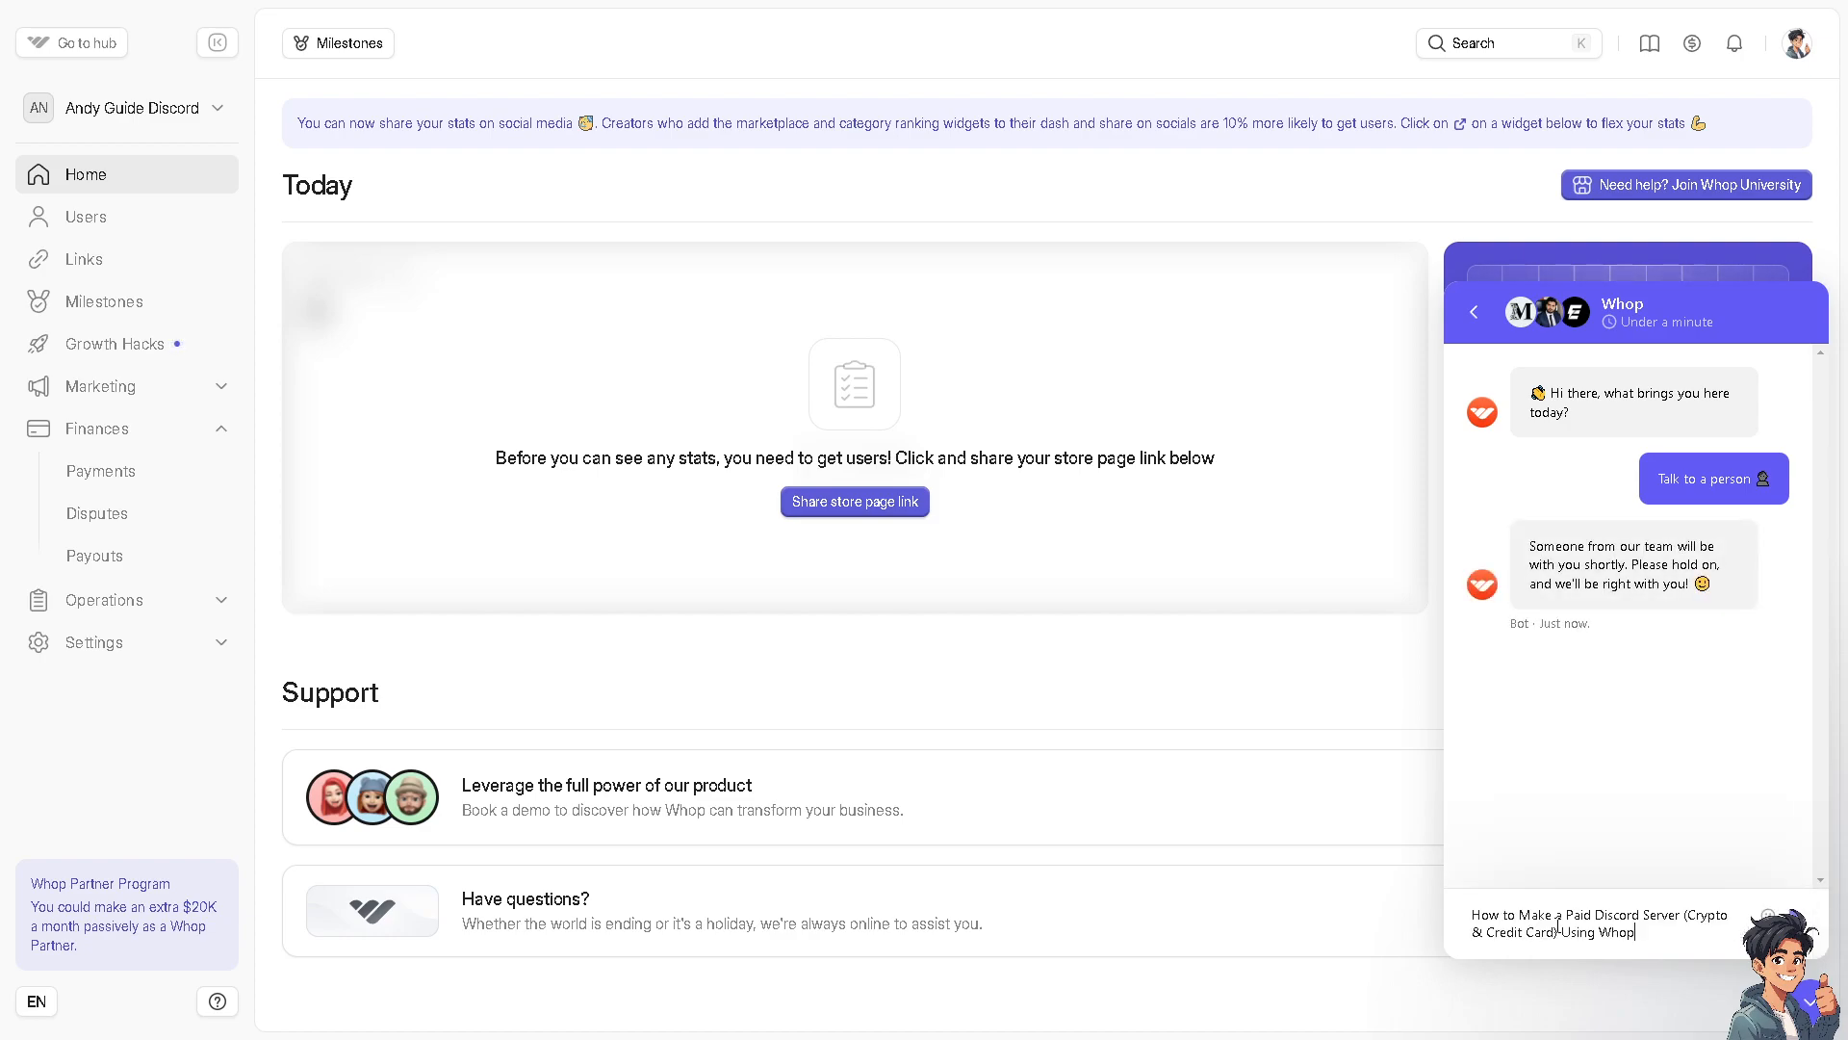
pyautogui.press('Return')
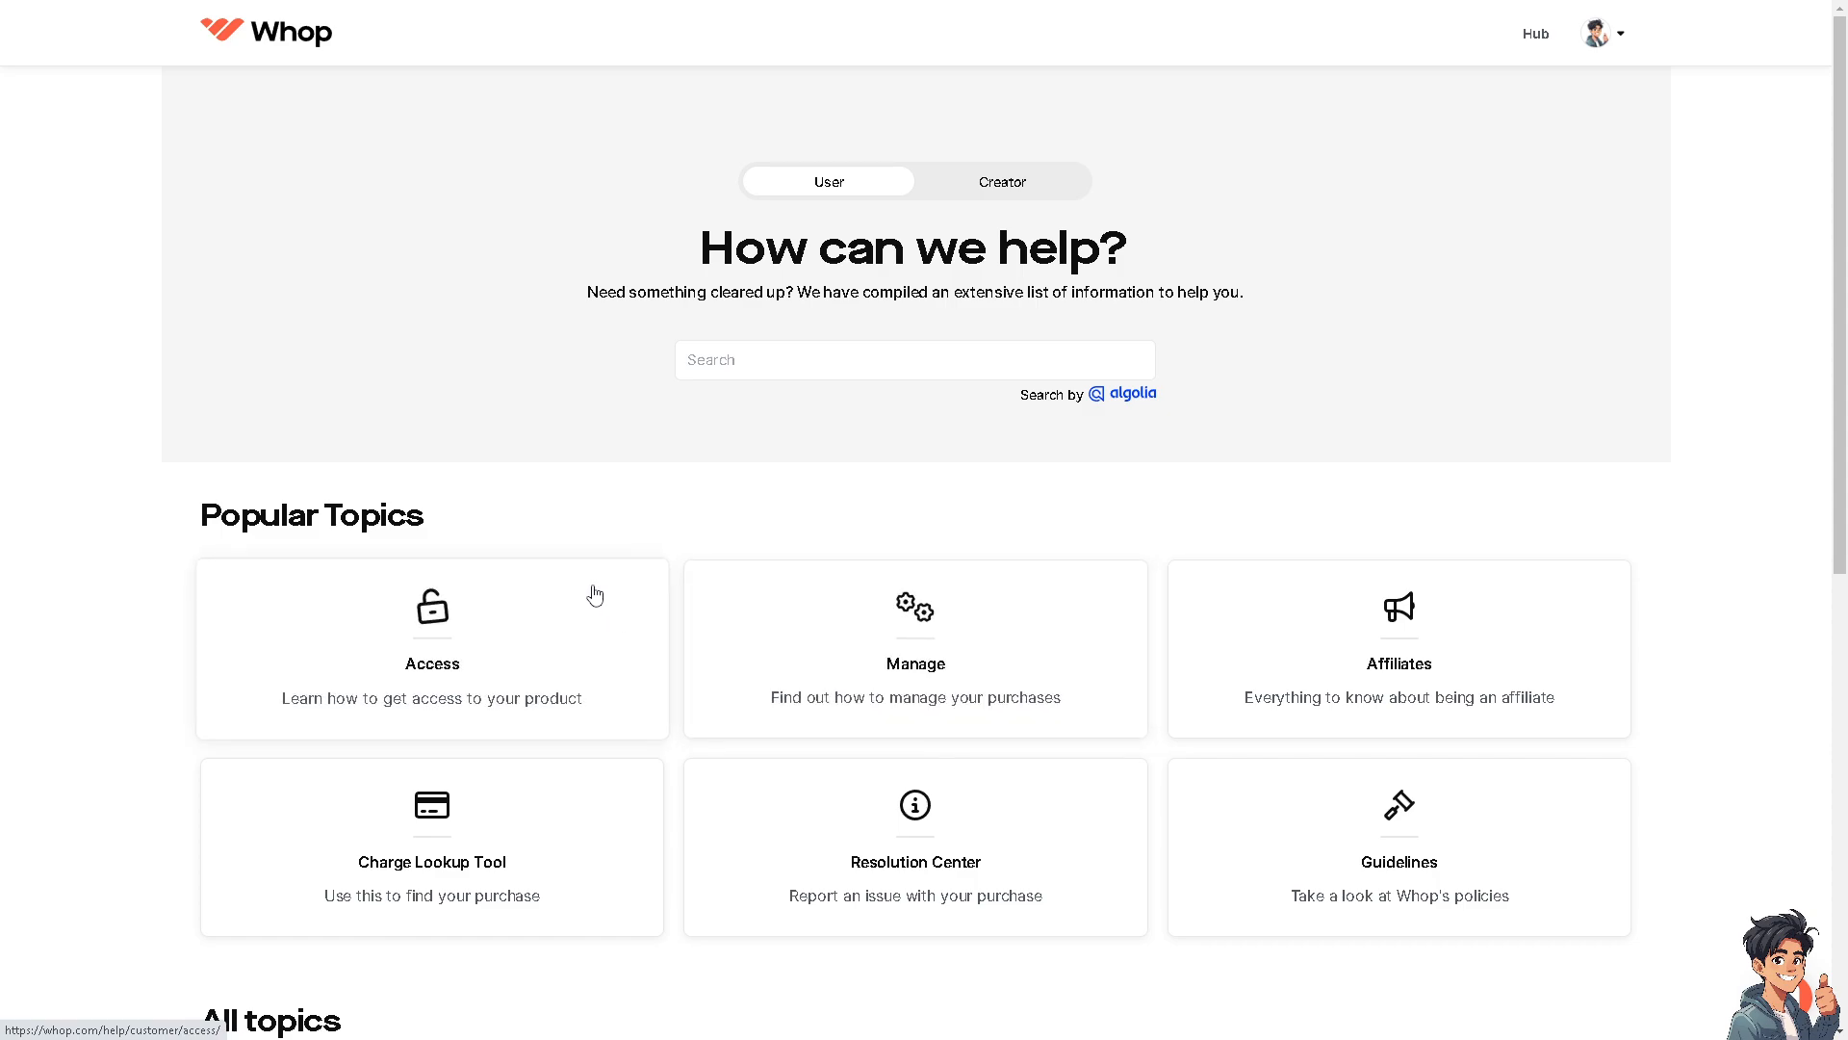
# Browse the Resolution Center help articles and reopen the recent support chat conversation
pyautogui.click(916, 803)
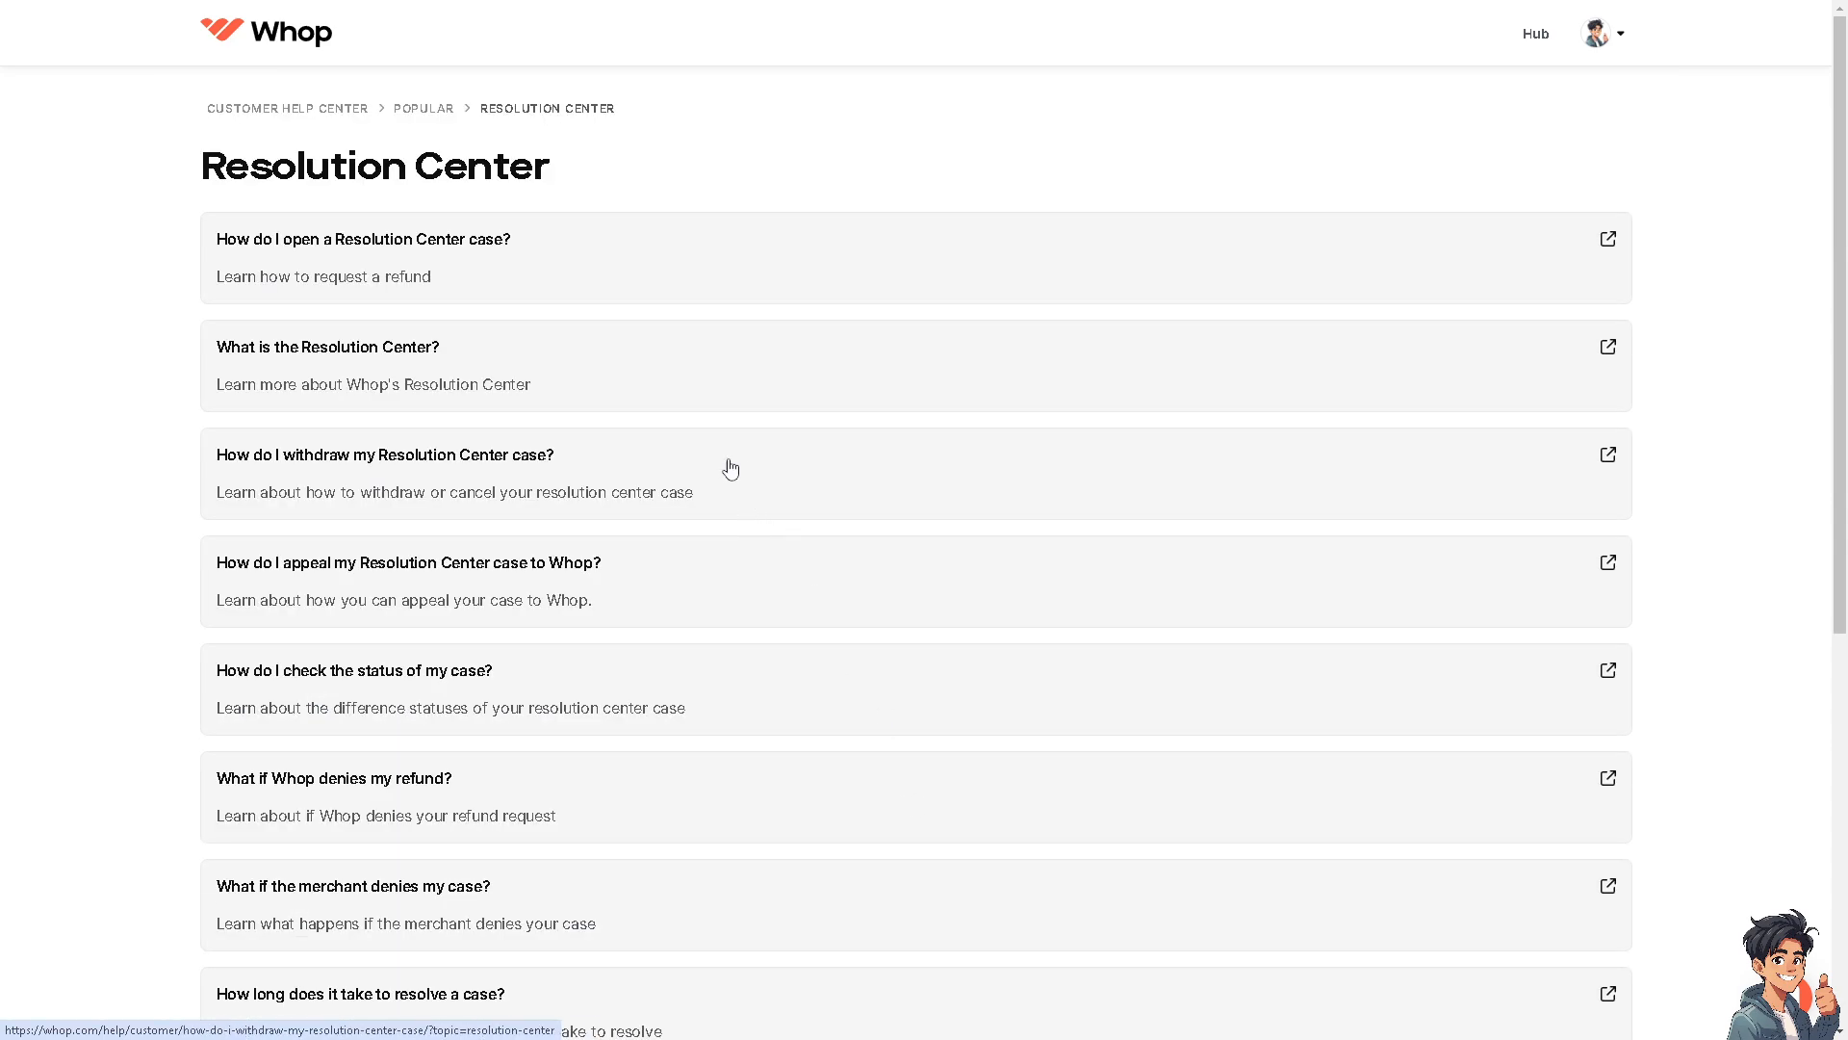
pyautogui.scroll(-7, 784, 524)
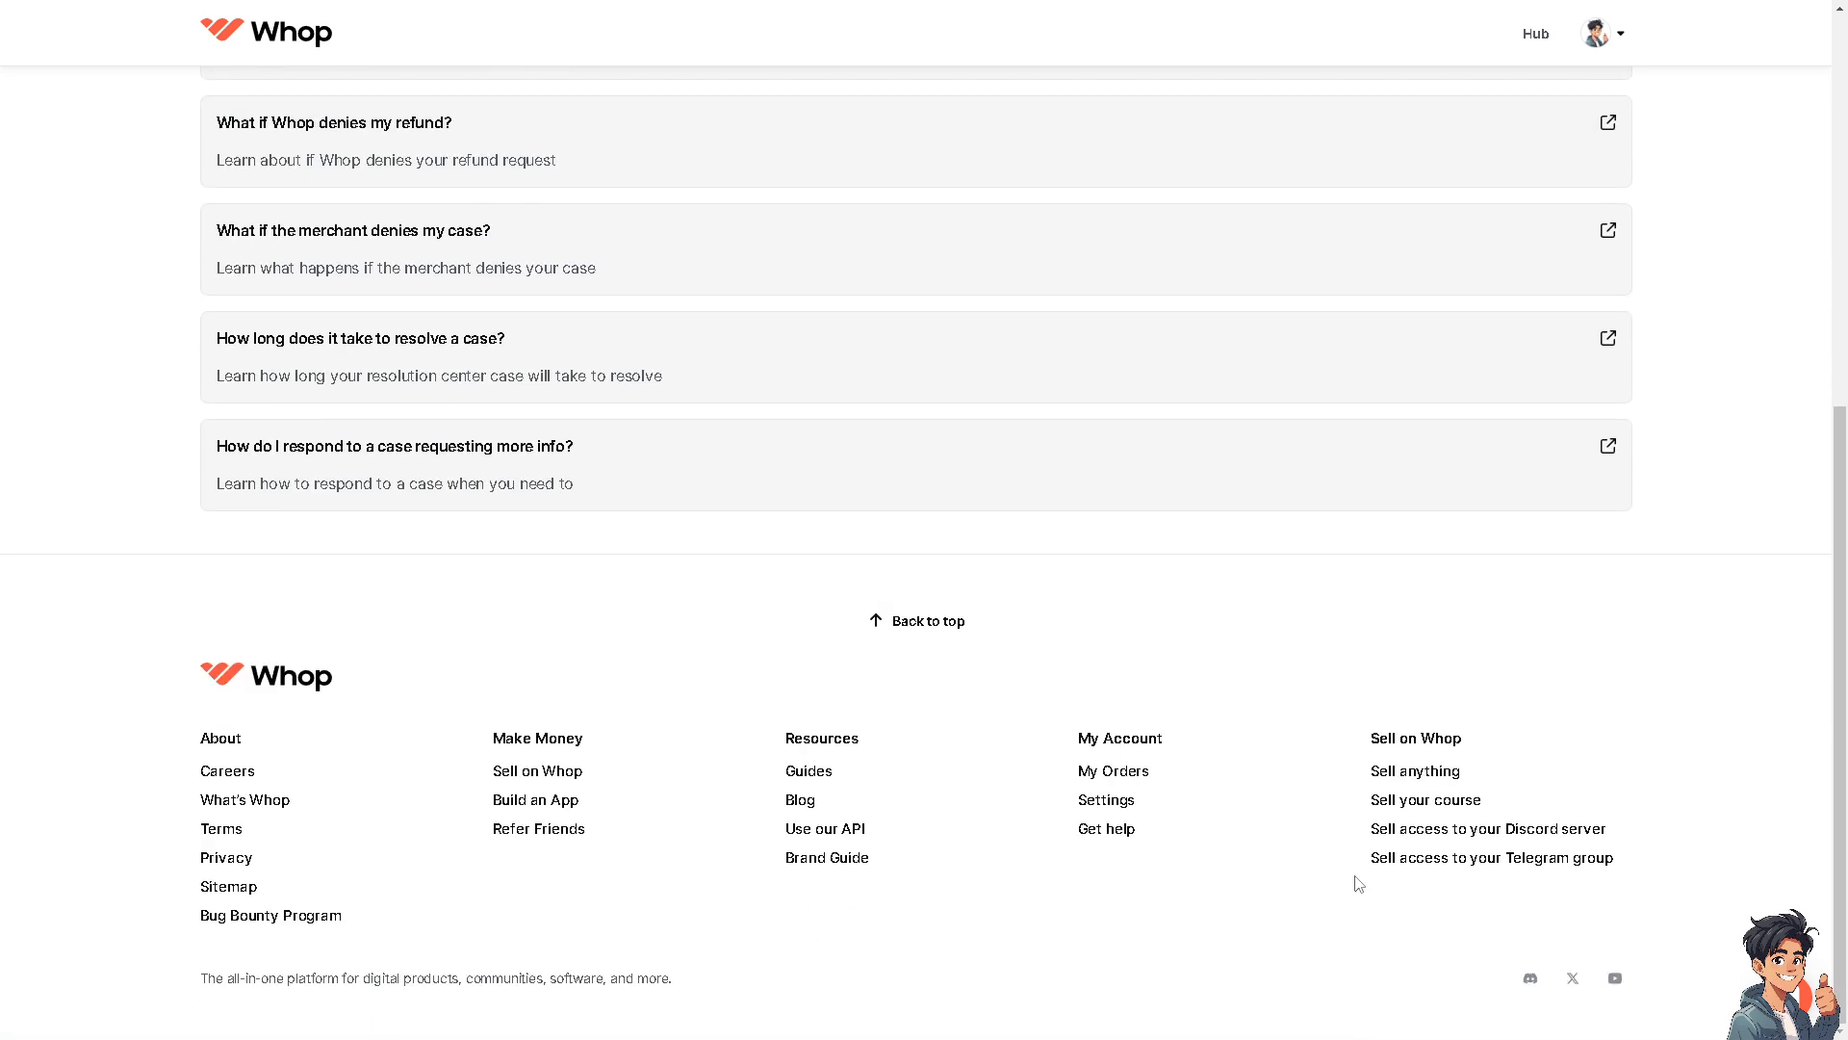
pyautogui.click(1790, 997)
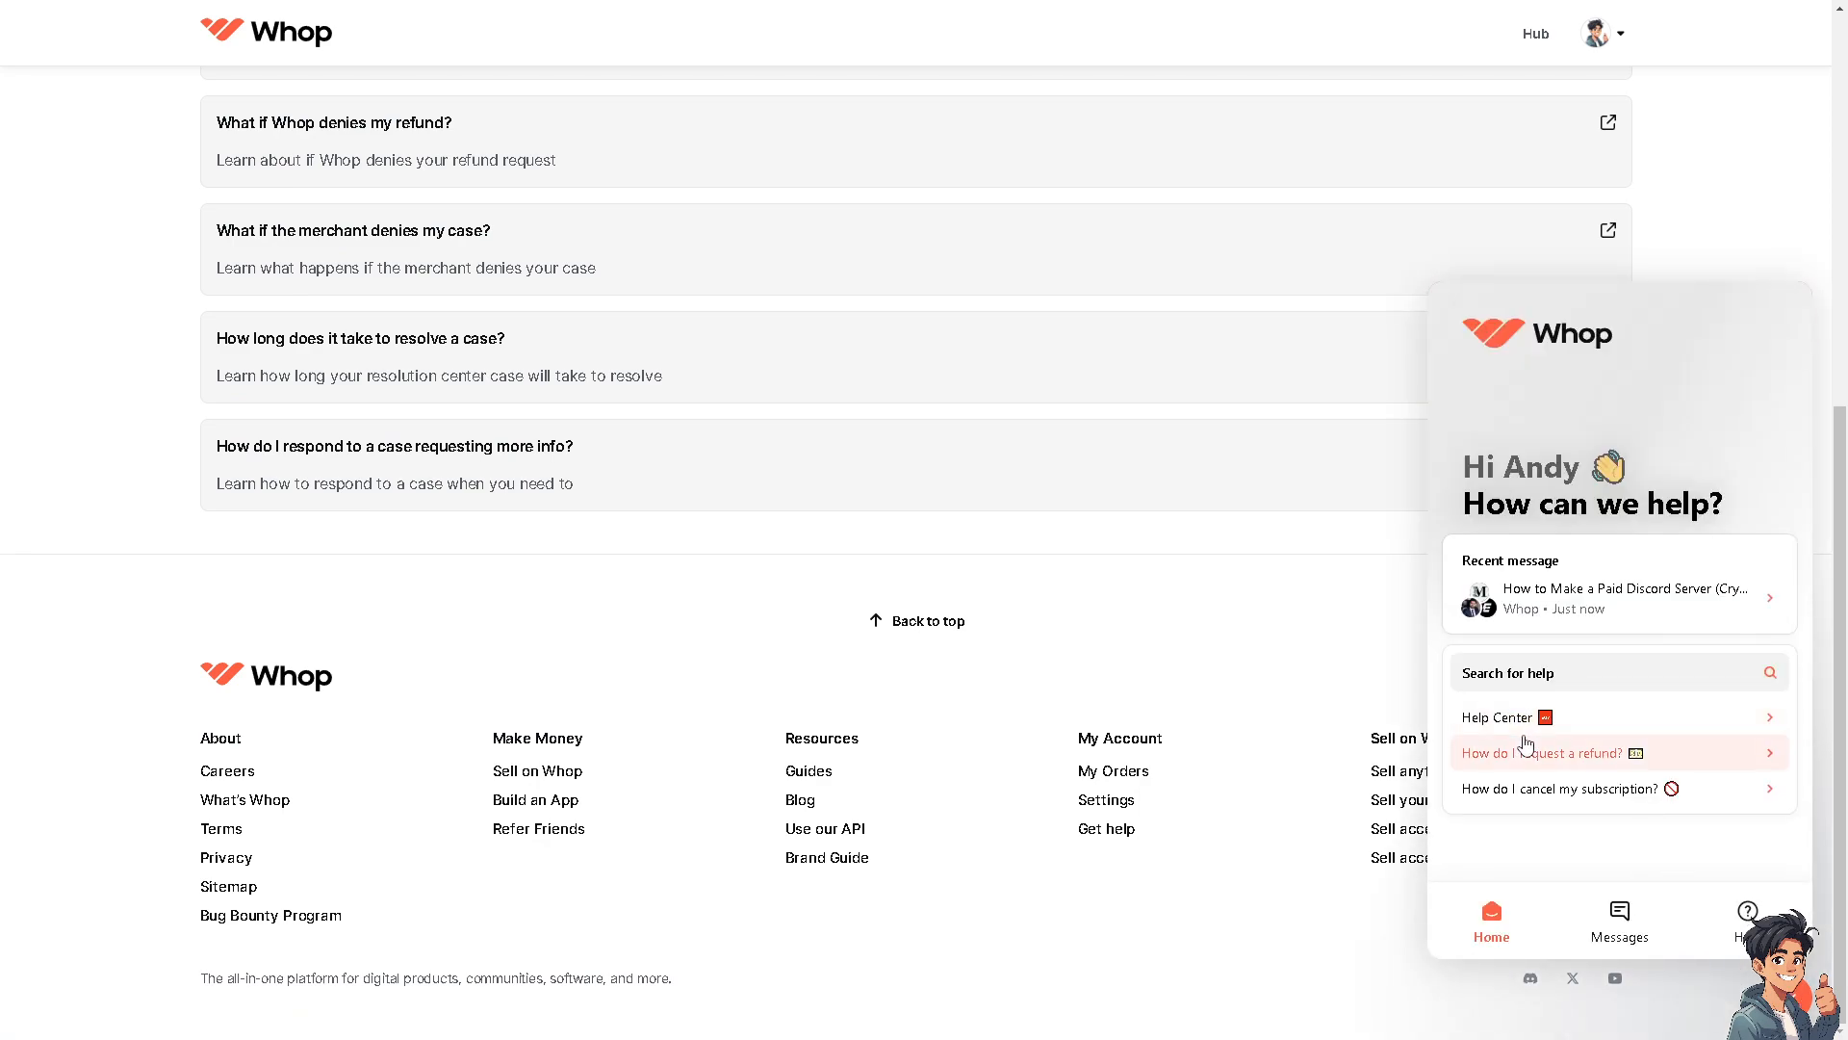
pyautogui.click(1551, 609)
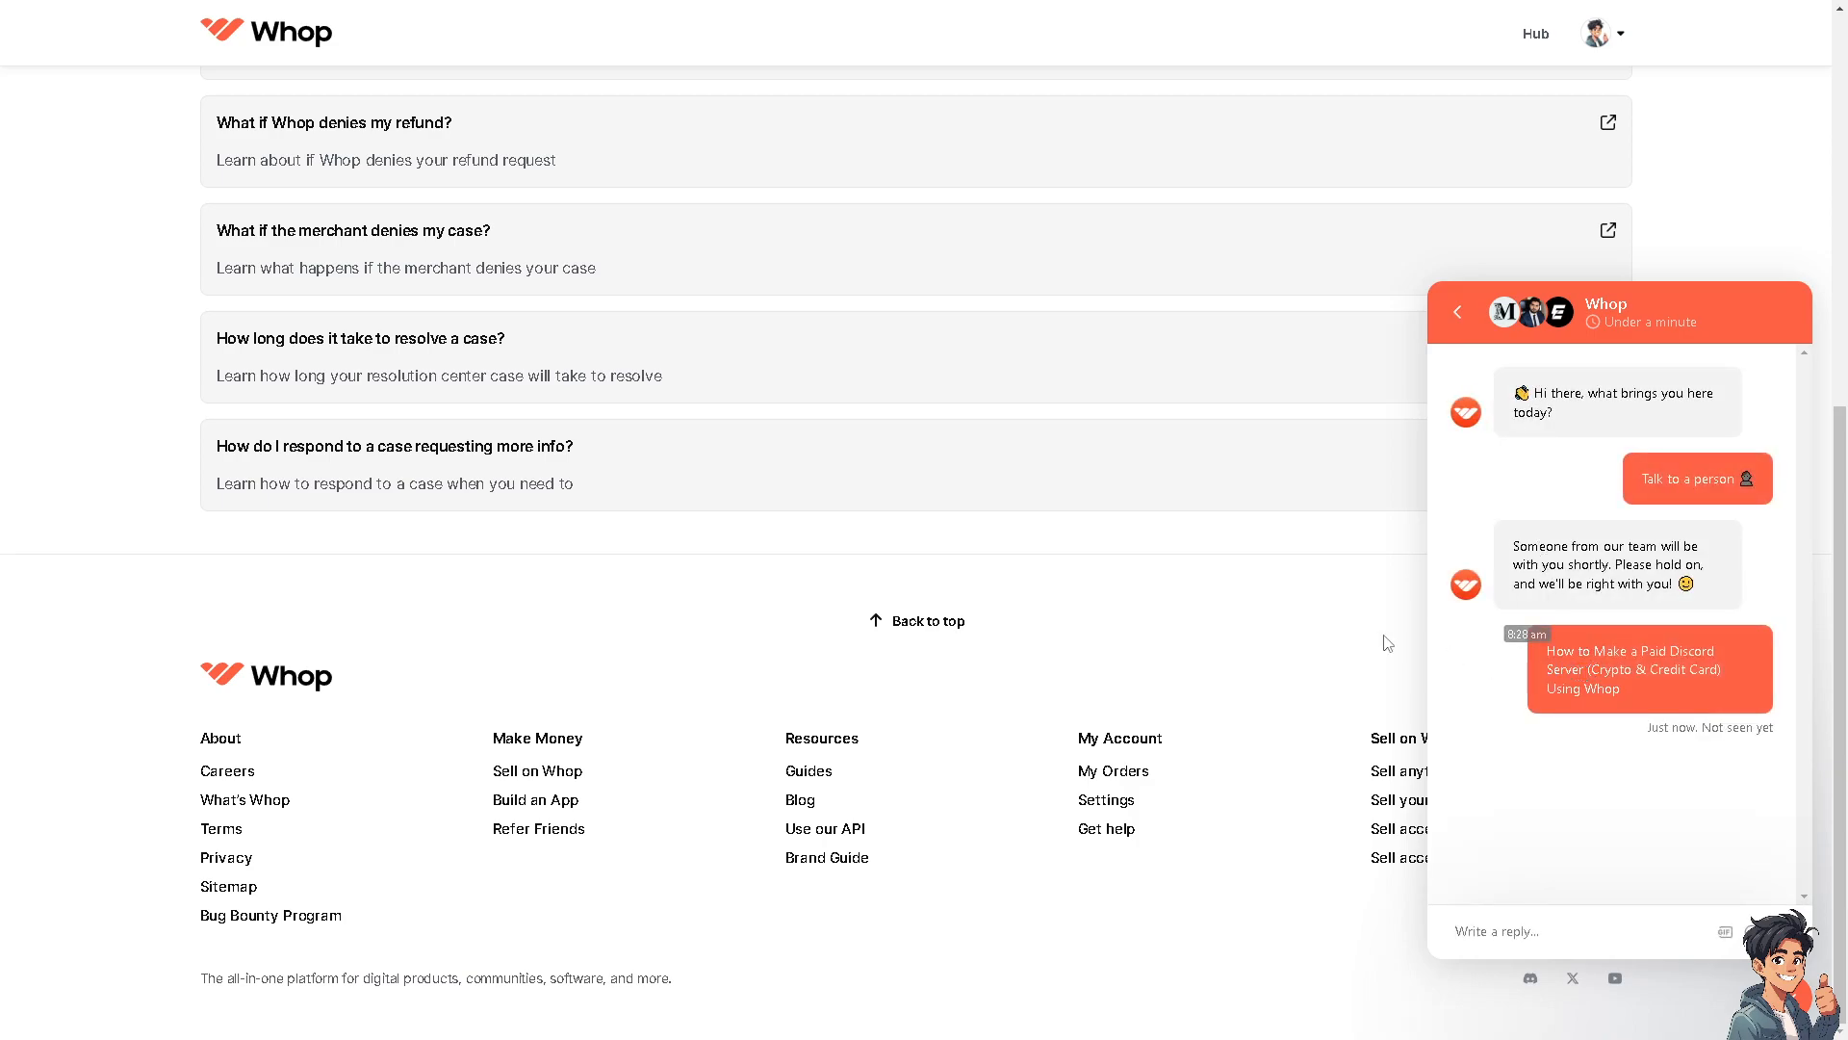
pyautogui.scroll(4, 693, 559)
pyautogui.scroll(3, 693, 557)
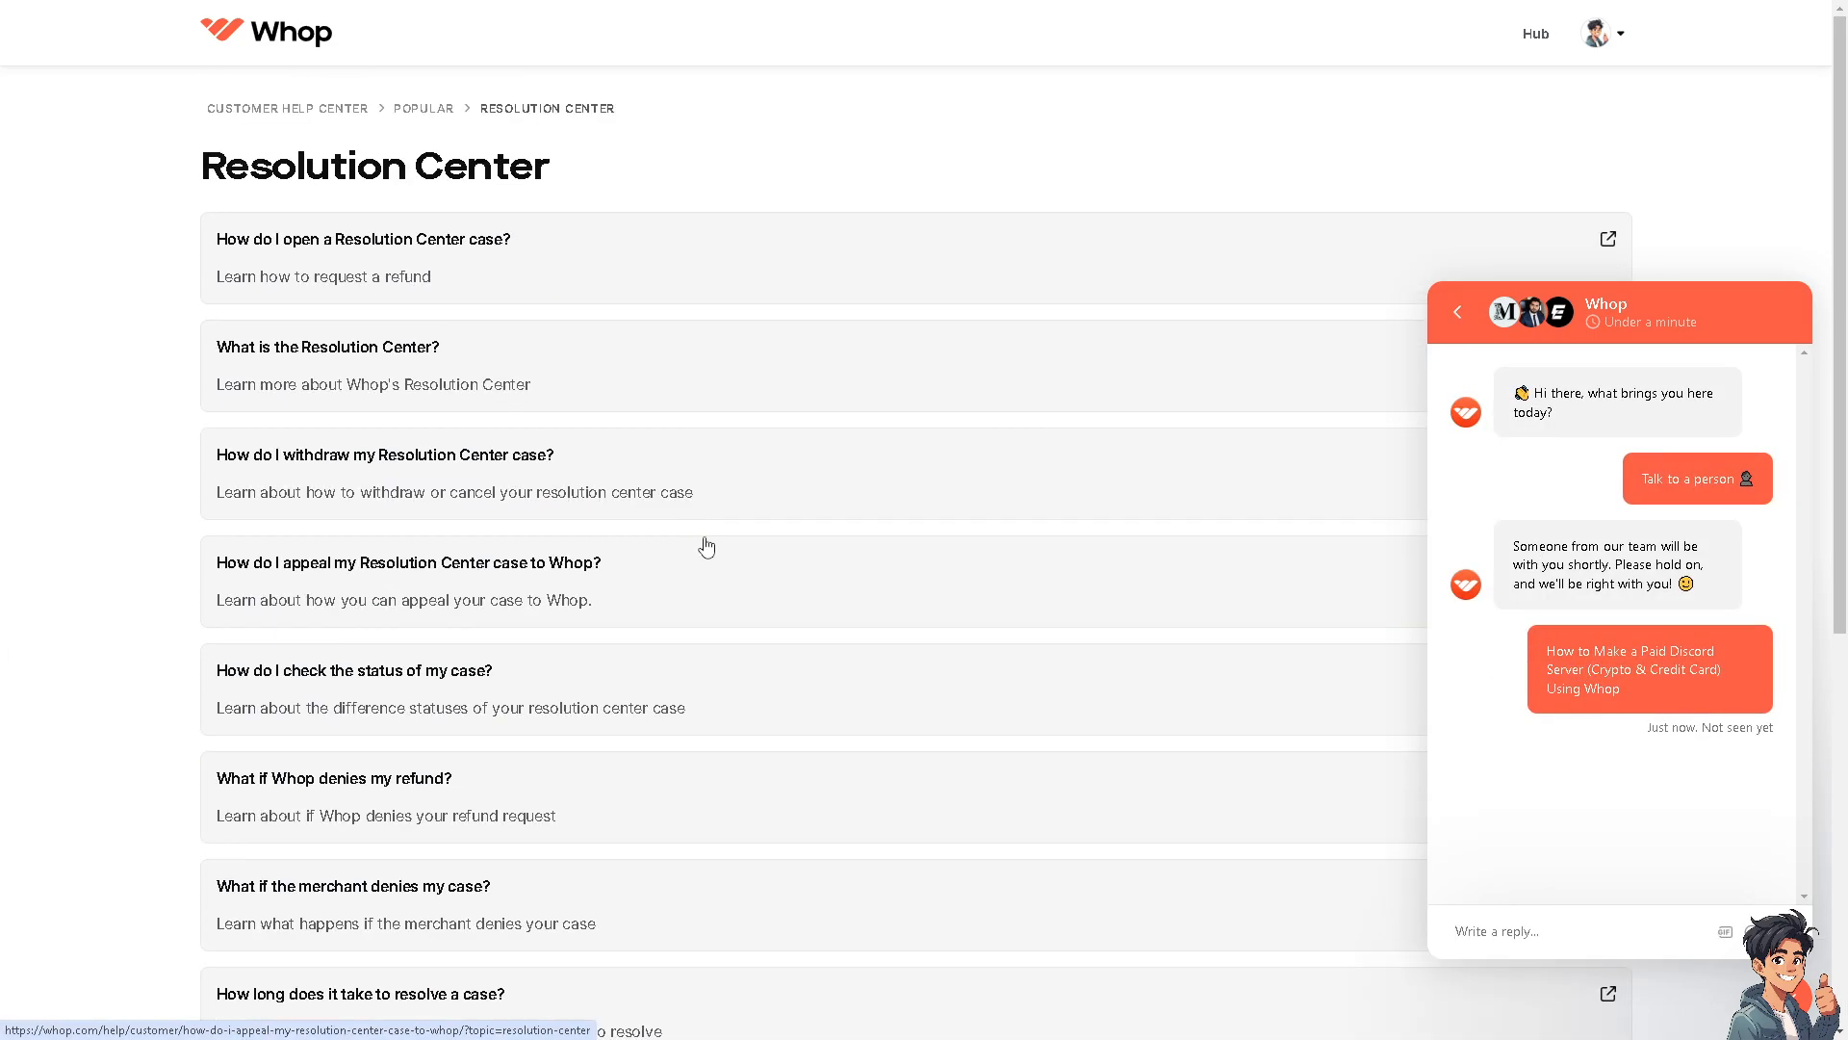